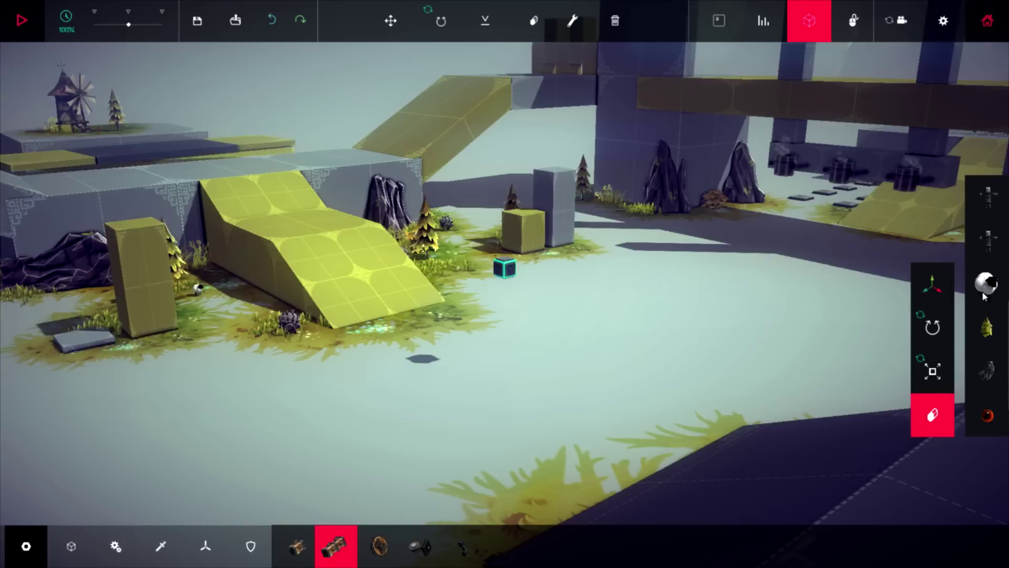
- Select the sheep beside the fir tree near the yellow ramp
mouse_move(459, 316)
right_mouse_down()
mouse_move(475, 312)
mouse_move(468, 315)
right_mouse_up()
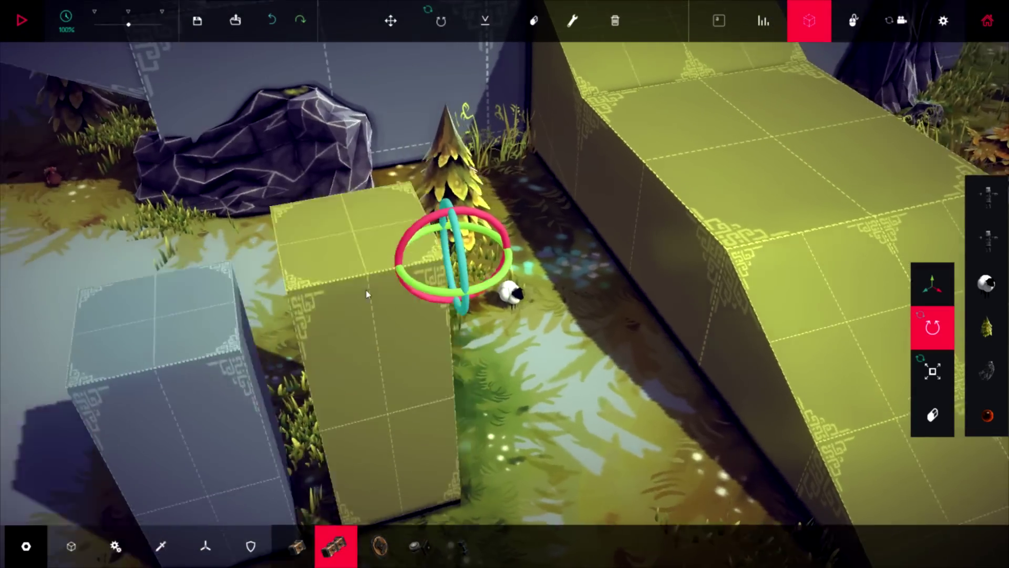
right_click_drag(367, 295, 288, 166)
scroll(310, 279, "down", 4)
scroll(548, 310, "up", 3)
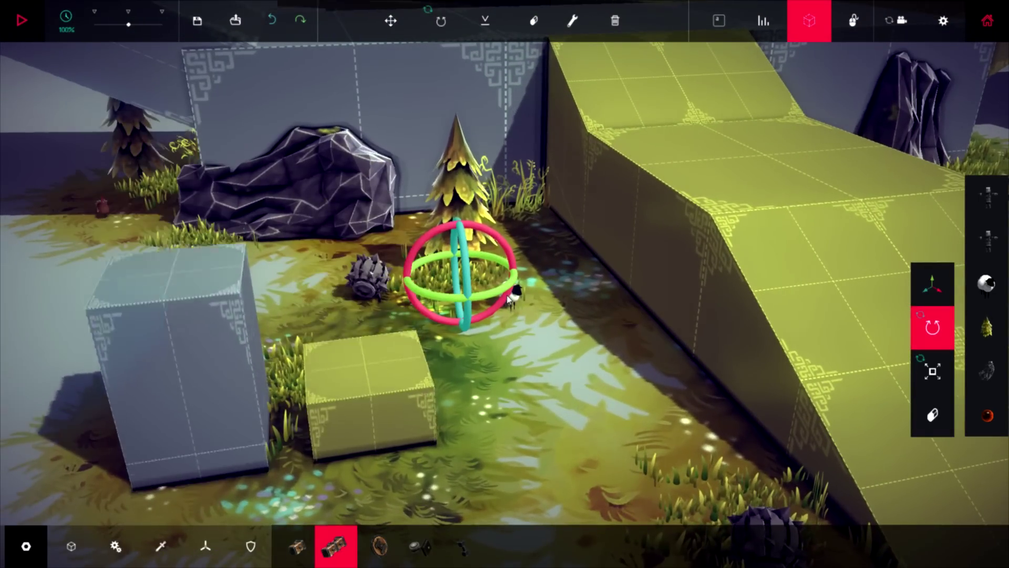
left_click(511, 297)
right_click_drag(511, 297, 481, 315)
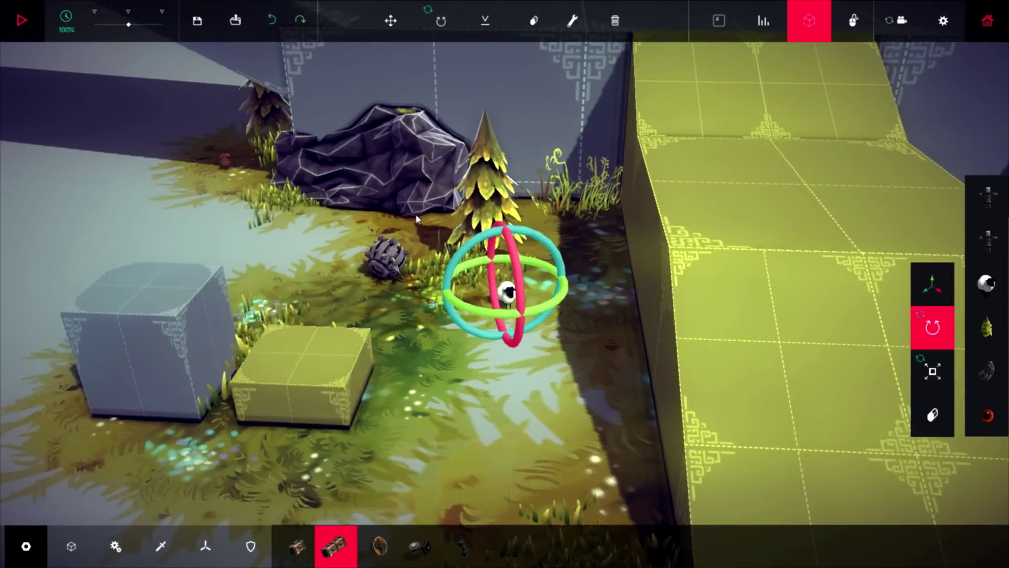
- Select the chicken by the fir tree near the large rock, then run and stop the simulation briefly
left_click(488, 187)
right_click_drag(379, 163, 361, 158)
left_click(221, 164)
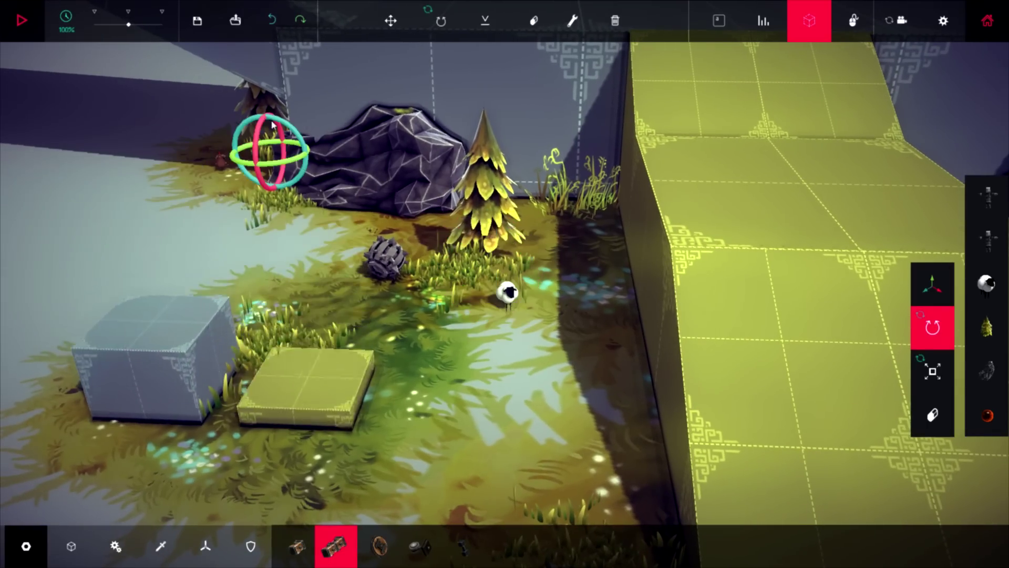
right_click_drag(235, 175, 304, 176)
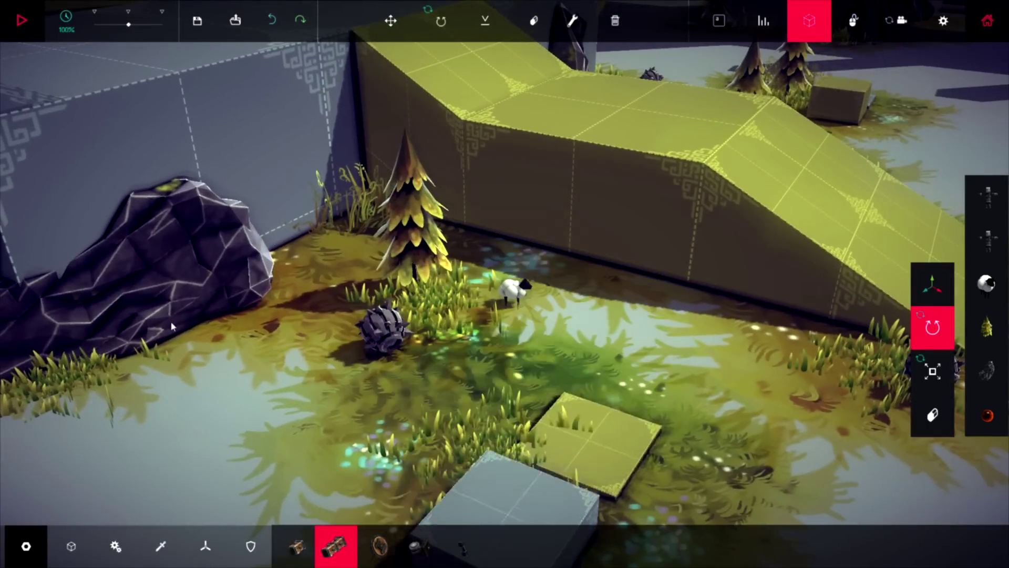
middle_click(171, 326)
middle_click(264, 380)
left_click_drag(327, 363, 574, 415)
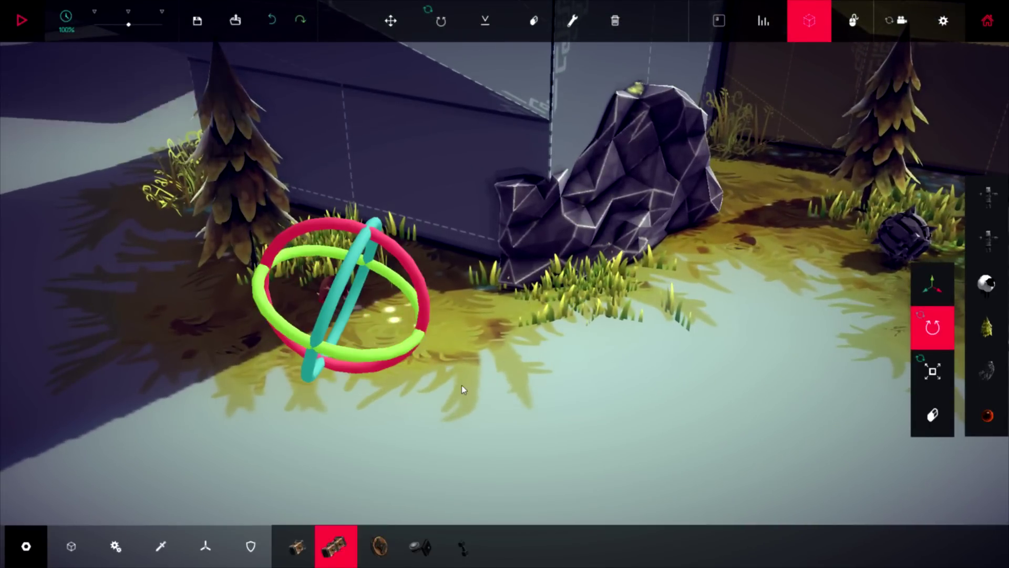
key("space")
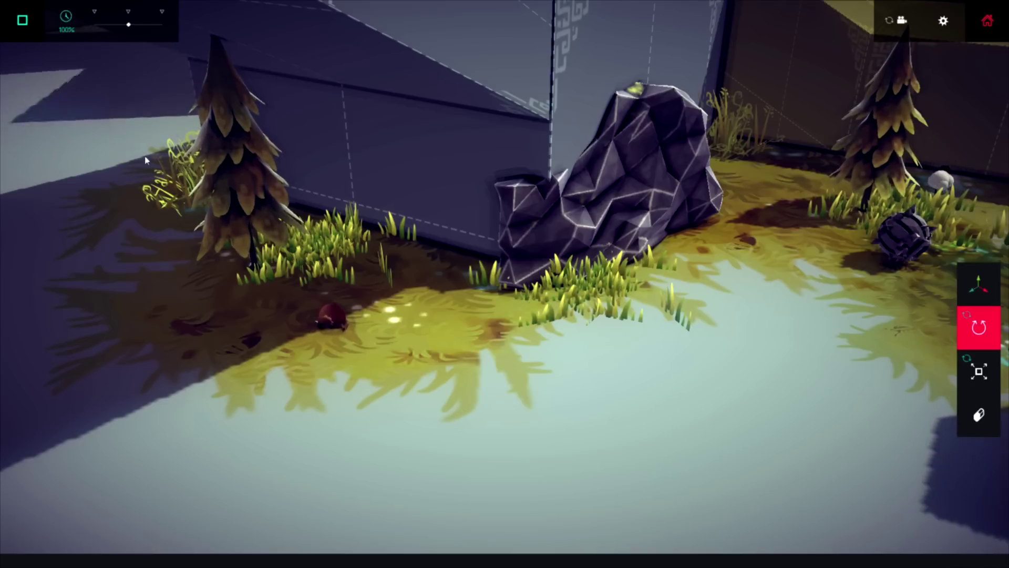
key("space")
- Scale the selected chicken along its separate axes until it is larger than the nearby fir tree
left_click(926, 378)
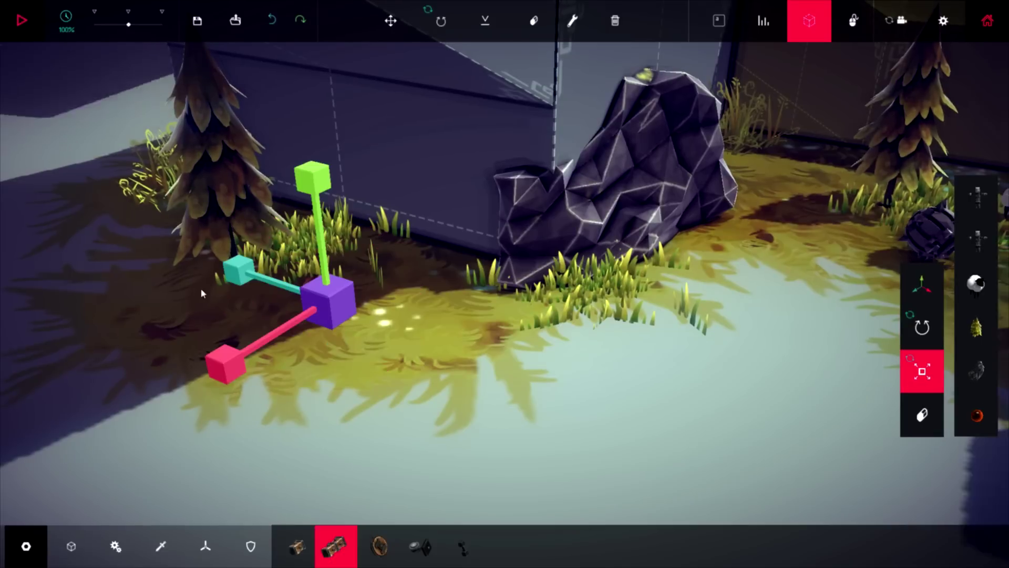
right_click_drag(329, 209, 408, 270)
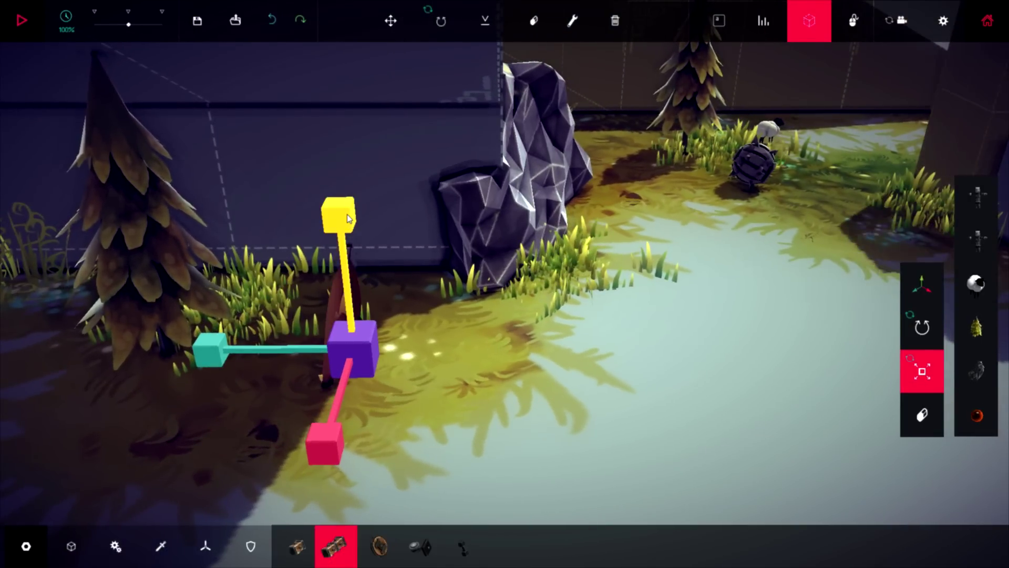
left_click_drag(208, 337, 191, 340)
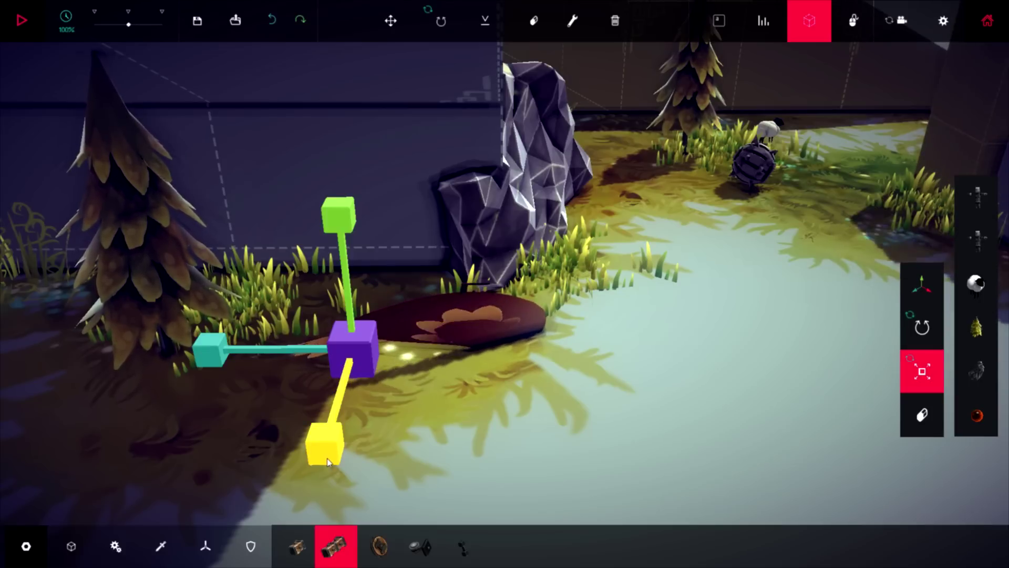
left_click_drag(327, 462, 320, 488)
right_click_drag(321, 439, 375, 284)
left_click_drag(331, 277, 329, 16)
- Move the giant chicken sideways past the rock and raise it above the ground
key("w")
scroll(396, 203, "down", 4)
right_click_drag(396, 202, 378, 226)
left_click_drag(311, 175, 752, 170)
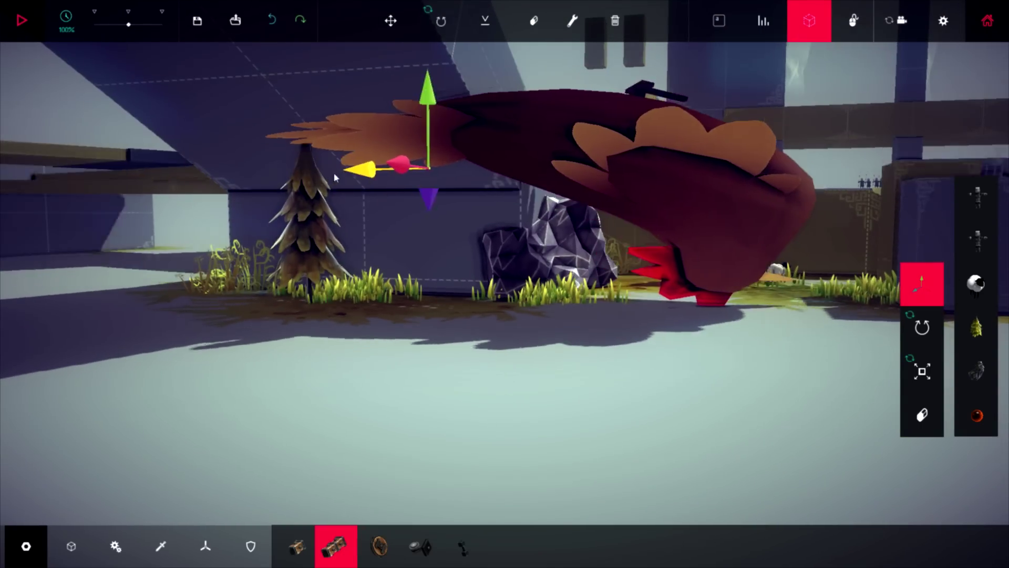
right_click_drag(751, 174, 633, 329)
scroll(632, 329, "down", 3)
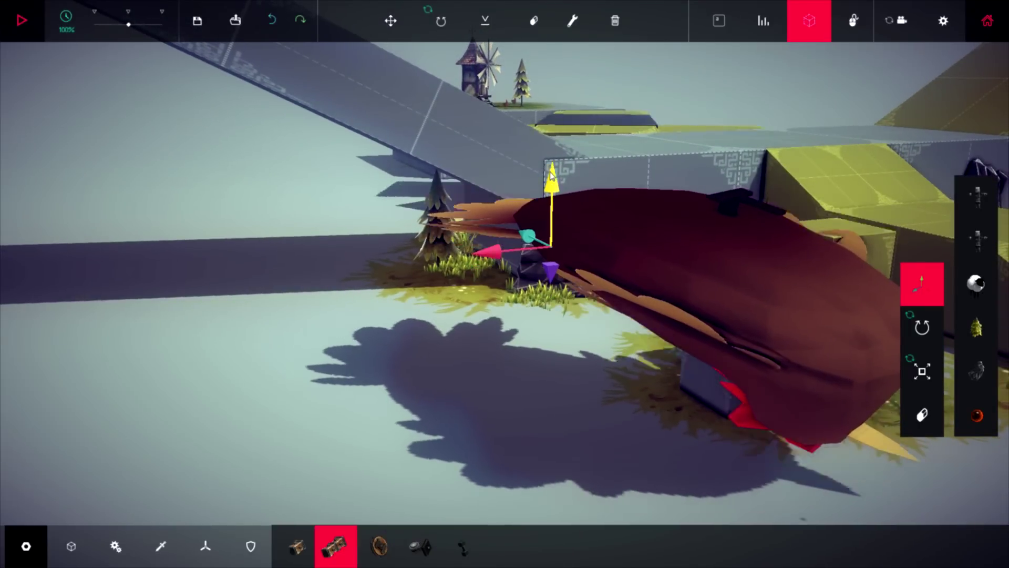
left_click_drag(551, 175, 552, 143)
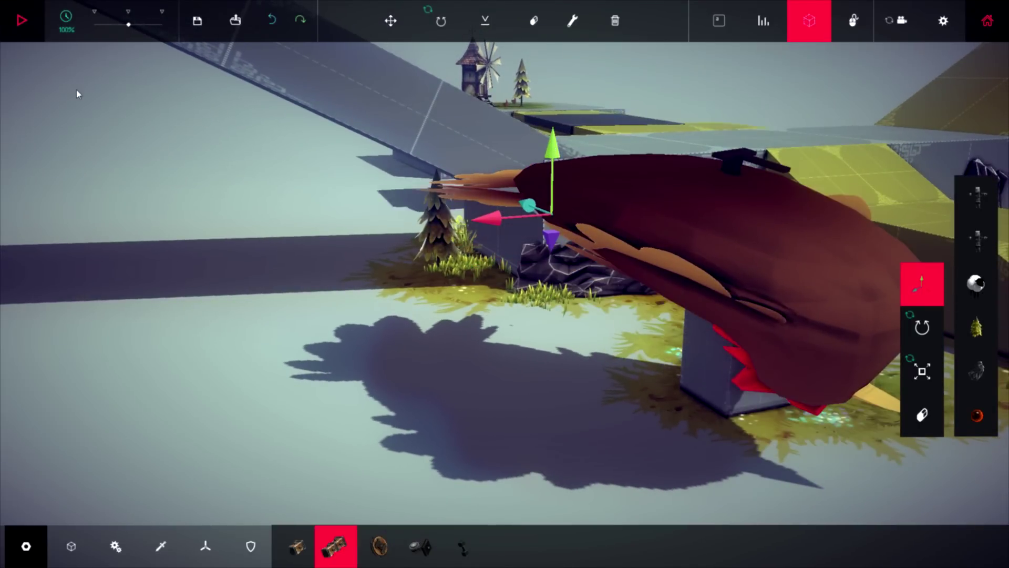
- Run the simulation to see how the giant chicken behaves, and stop it after viewing the area
left_click(24, 22)
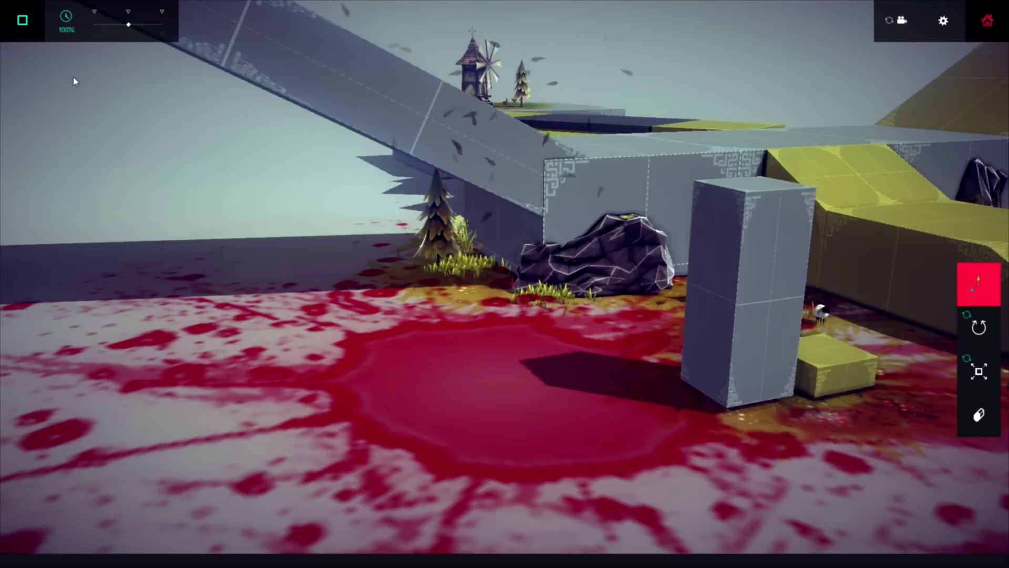
right_click_drag(164, 150, 322, 357)
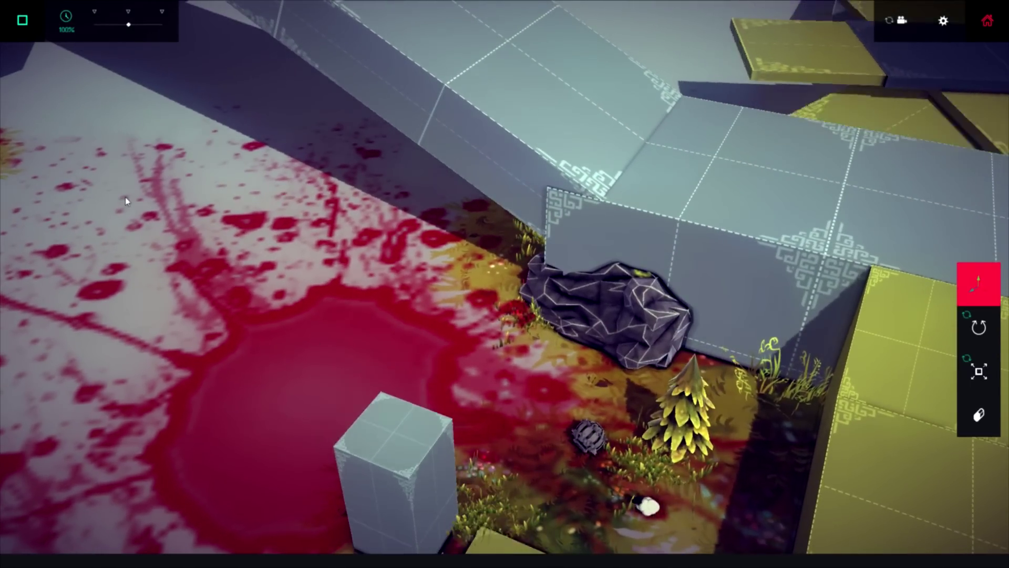
key("space")
- Move the windmill off the grassy stone block and lower it toward the ground beside the block
left_click_drag(476, 198, 167, 219)
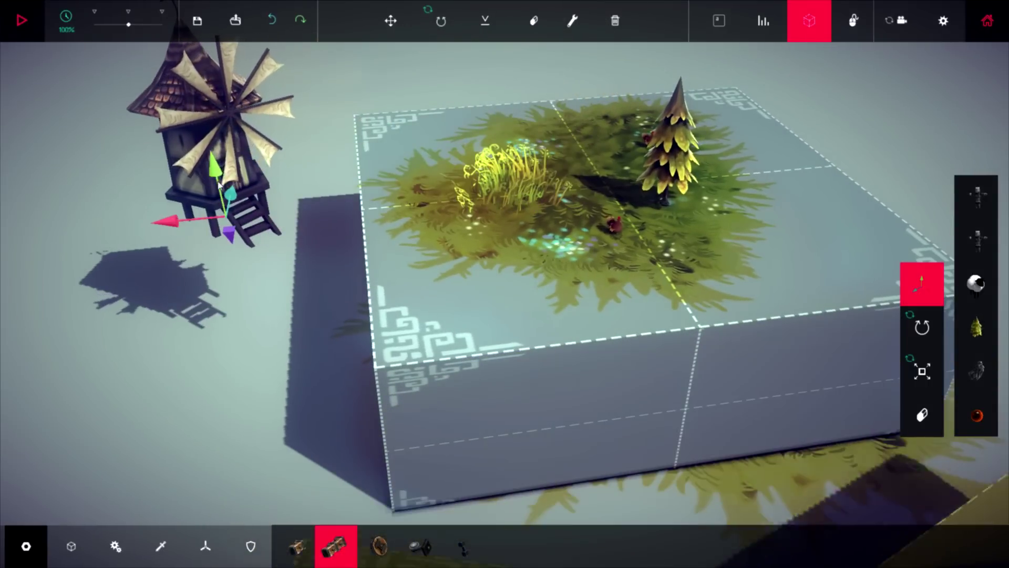
left_click_drag(220, 177, 241, 263)
right_click_drag(242, 264, 363, 247)
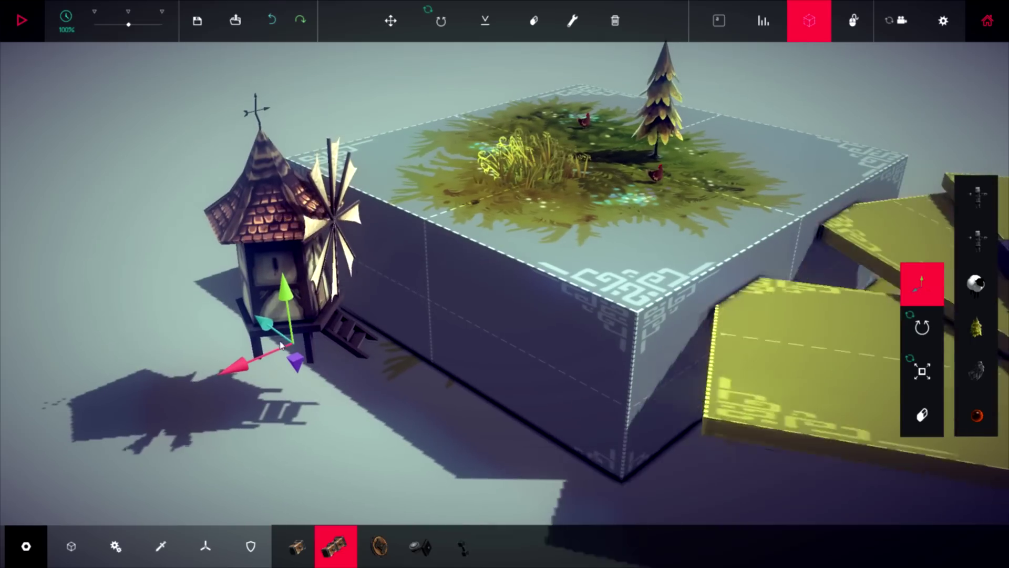
right_click_drag(244, 374, 125, 326)
key("a")
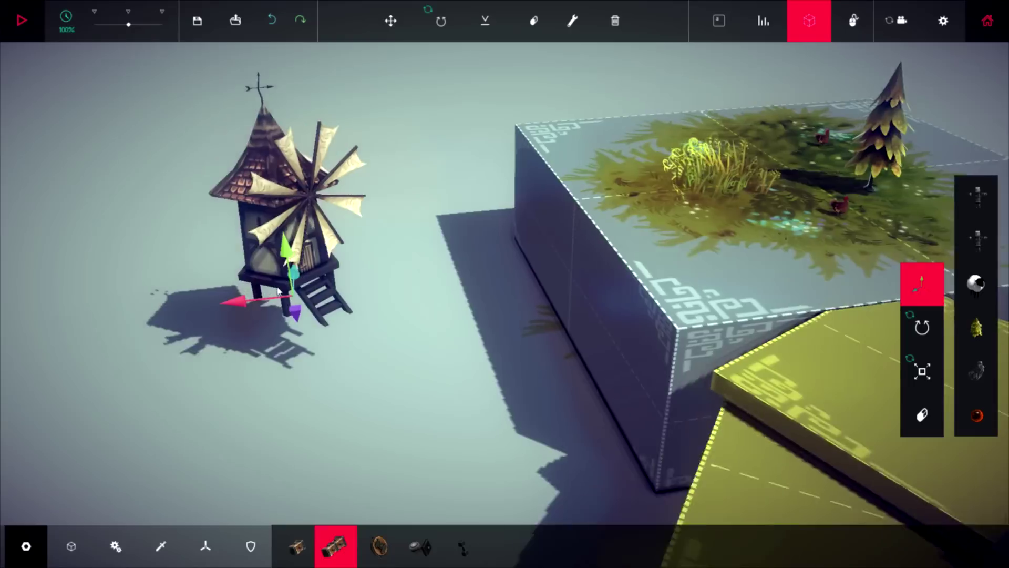
left_click_drag(332, 263, 332, 309)
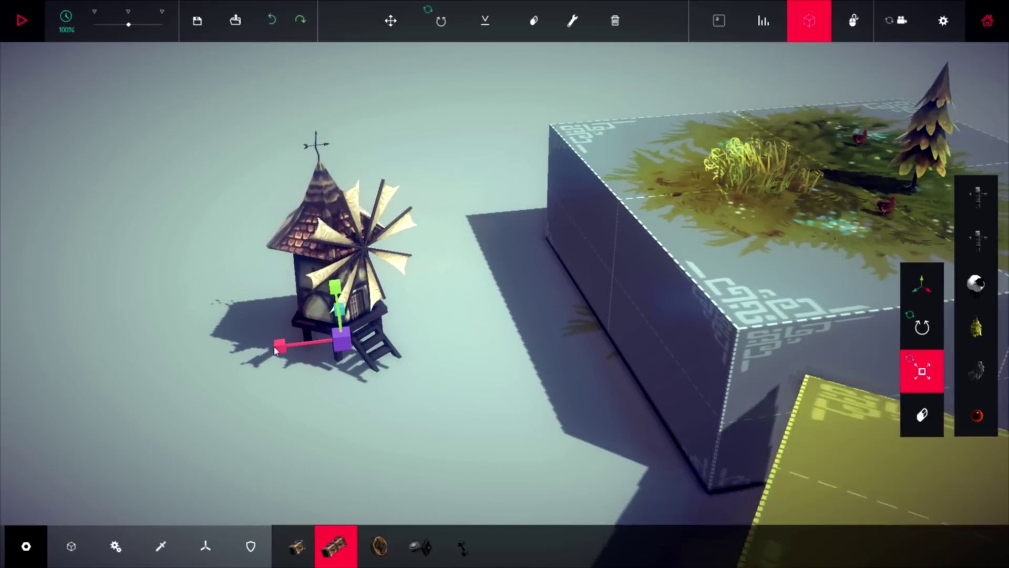
- Scale the windmill up until it towers over the stone block, and shift it farther away from the block
scroll(350, 351, "up", 8)
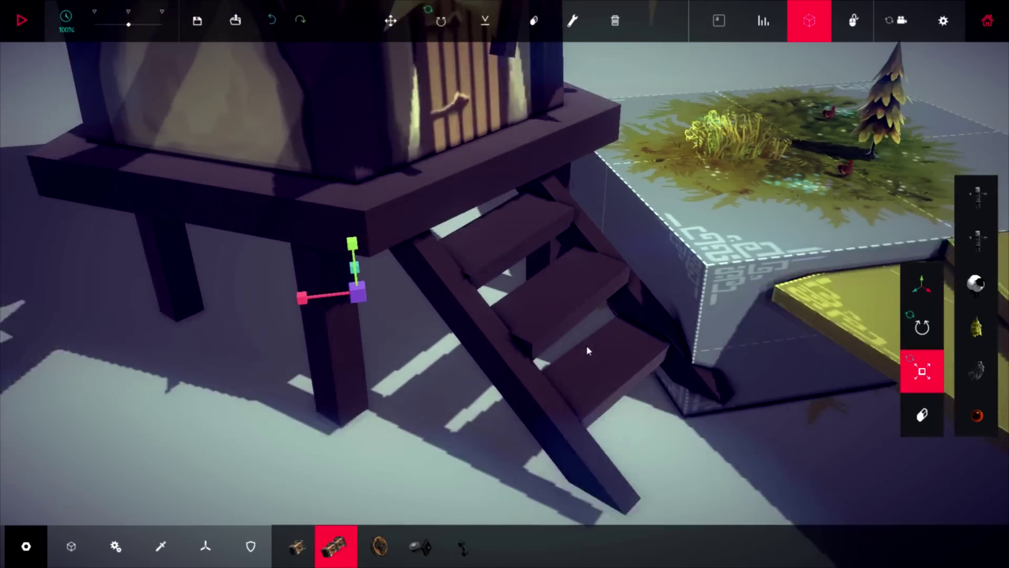
scroll(587, 351, "down", 10)
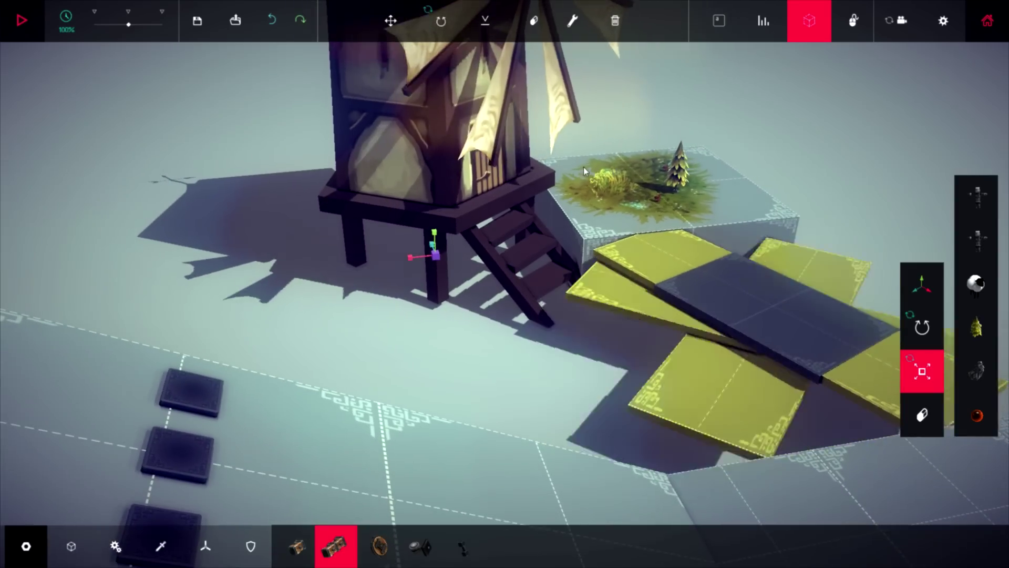
key("w")
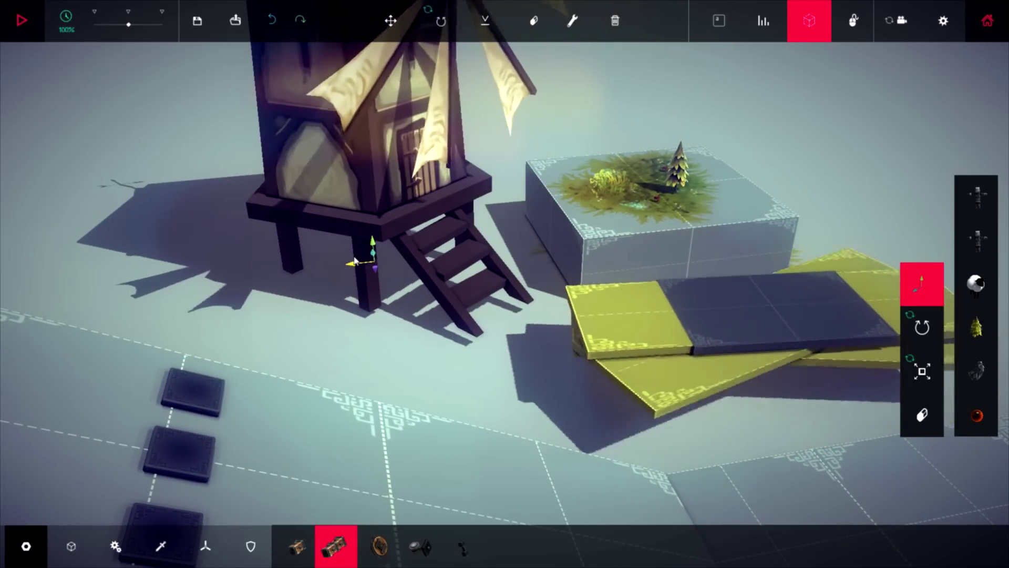
- Start and stop the simulation repeatedly to examine the enlarged windmill and giant chicken in the level
key("space")
right_click_drag(273, 223, 120, 214)
key("space")
key("space")
key("space")
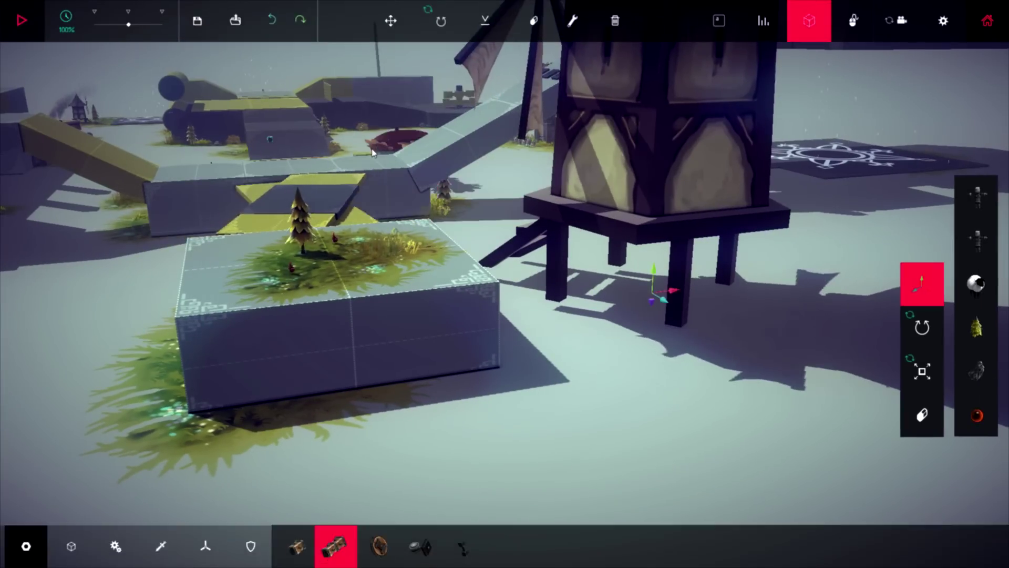
key("space")
key("space")
key("space")
key("space")
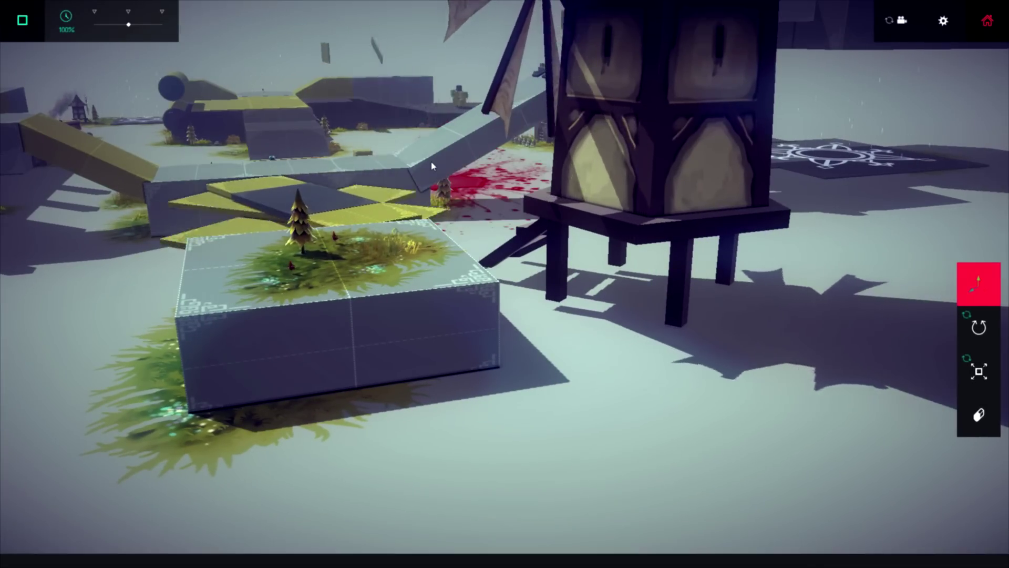
right_click_drag(432, 164, 573, 203)
scroll(572, 202, "down", 6)
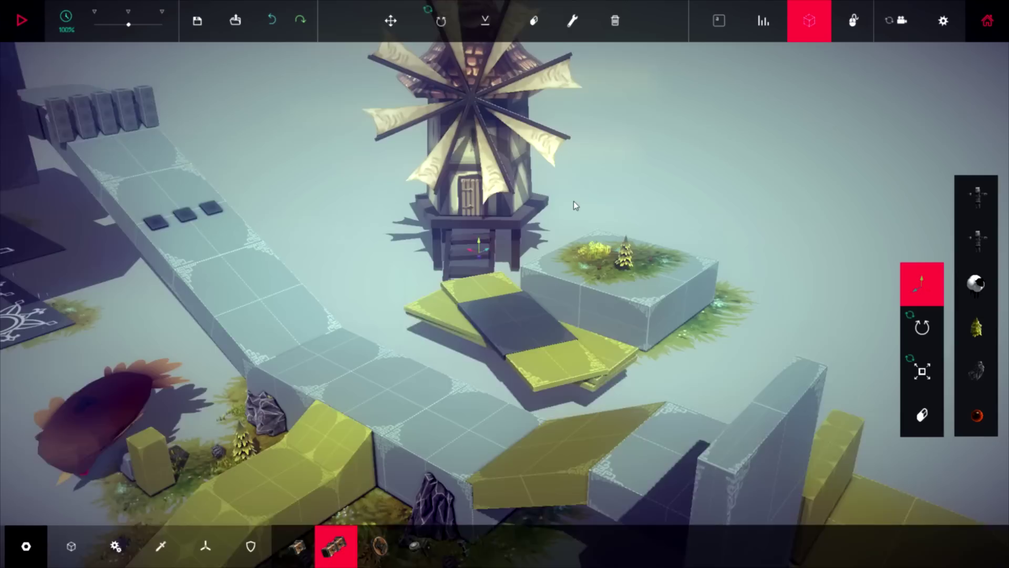
- Stack knights from the group at the stone tower into a three-level pyramid in front of its gate
scroll(582, 249, "up", 1)
key("a")
key("s")
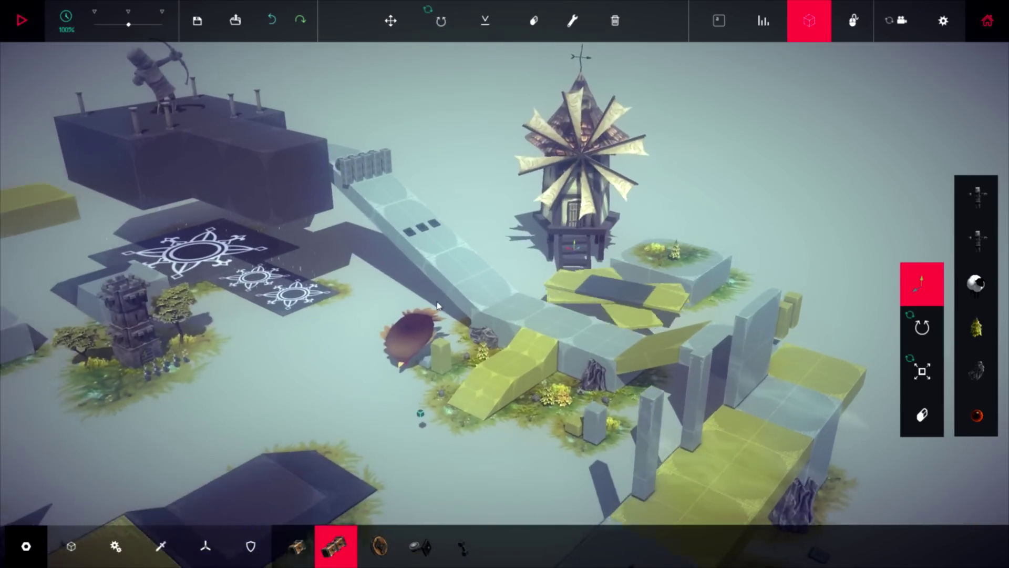
key("a")
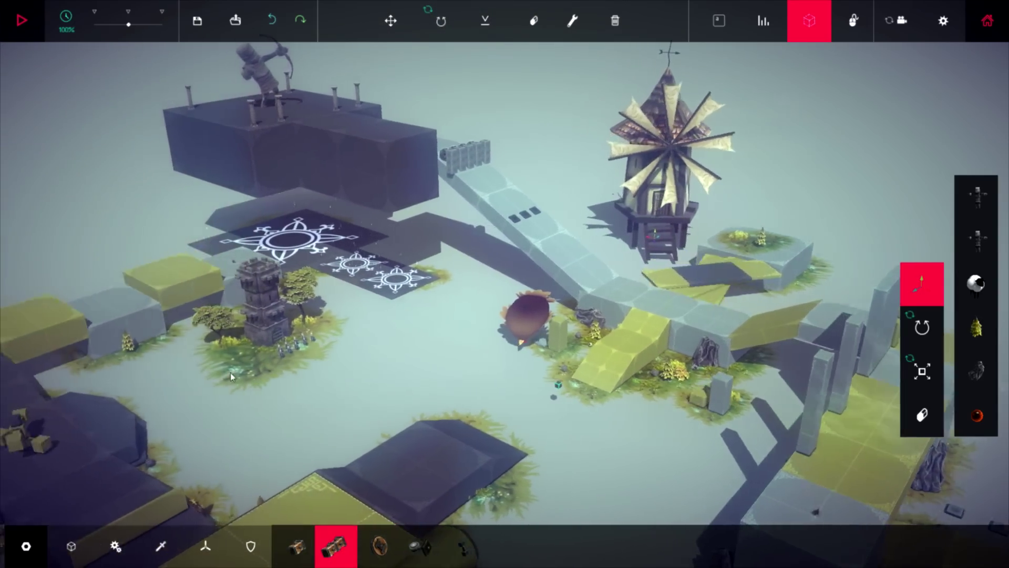
scroll(228, 373, "up", 4)
key("a")
scroll(268, 429, "up", 5)
key("s")
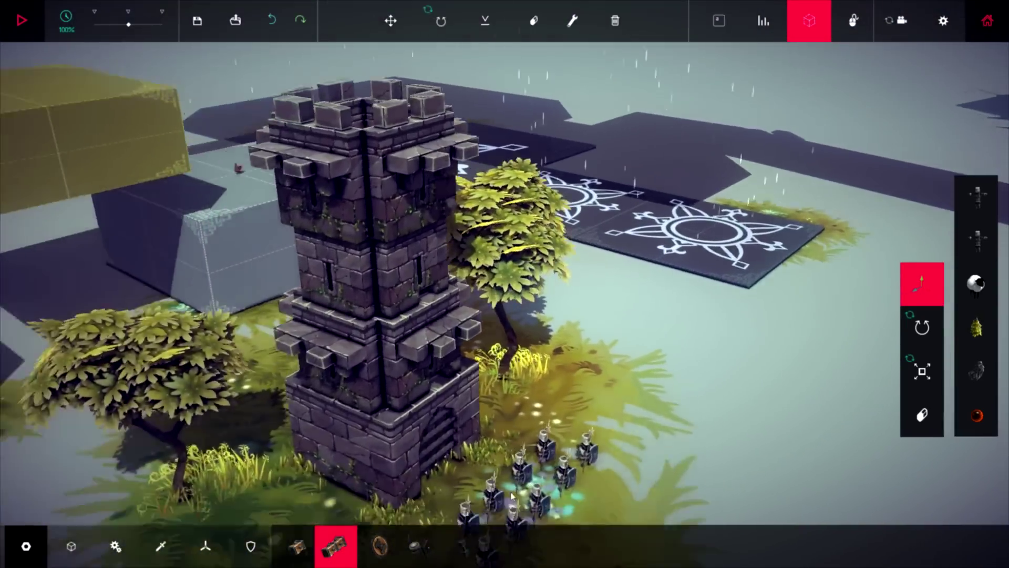
left_click(382, 348)
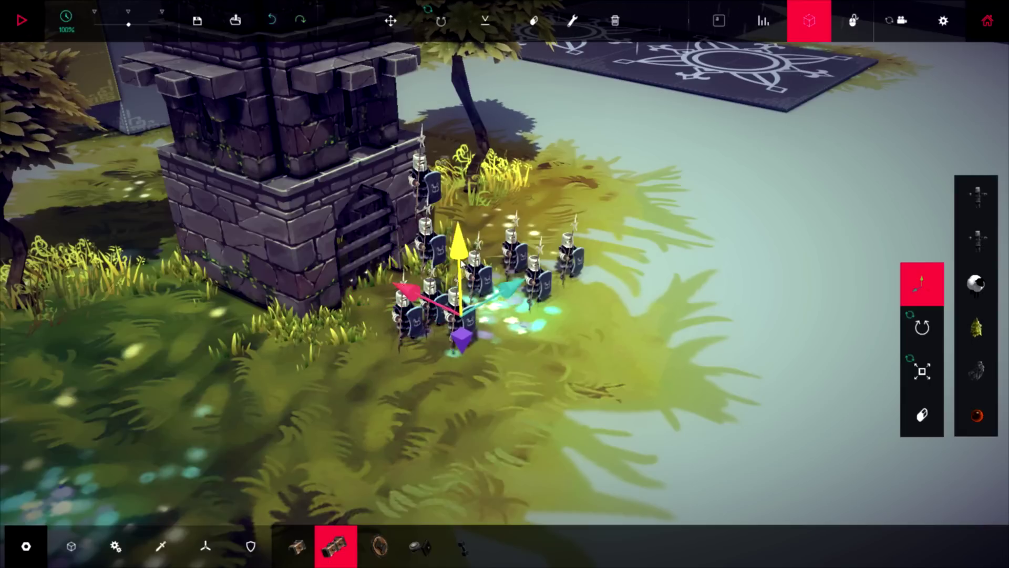
left_click(922, 414)
- Examine the knight pyramid up close, then run the simulation to test it and stop it again
right_click_drag(639, 437, 569, 431)
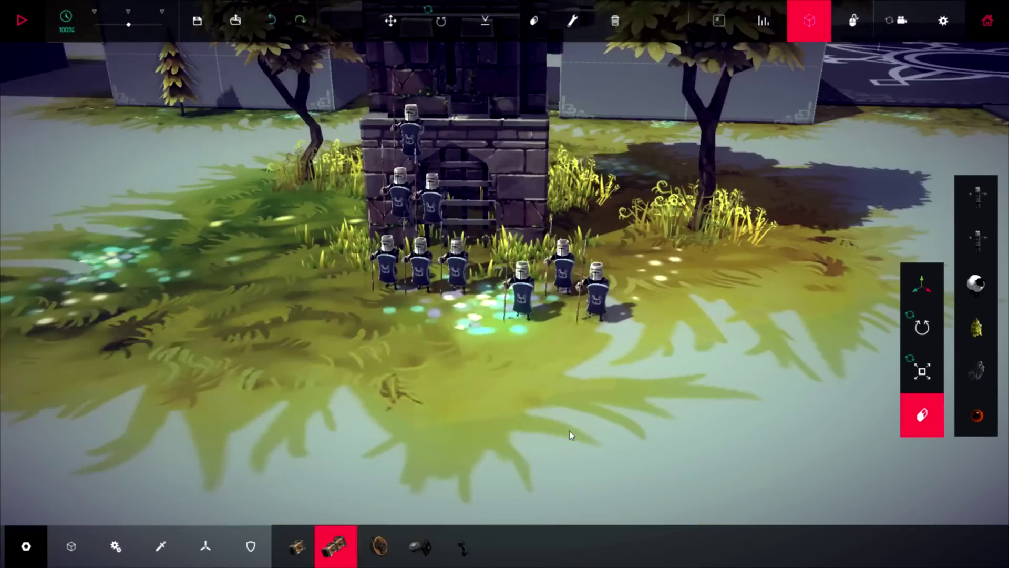
scroll(362, 348, "up", 4)
right_click_drag(357, 345, 377, 364)
scroll(379, 364, "down", 4)
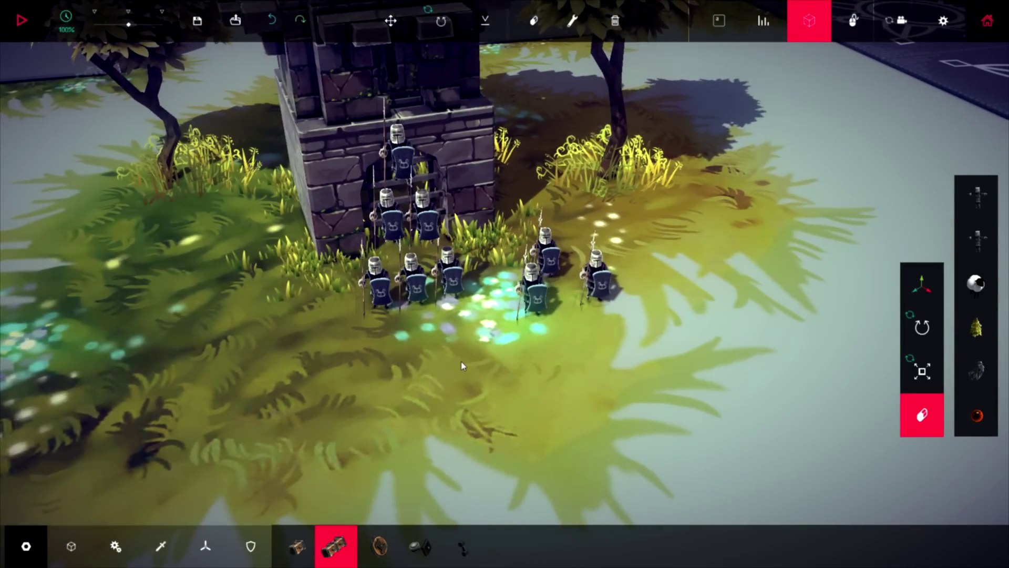
key("space")
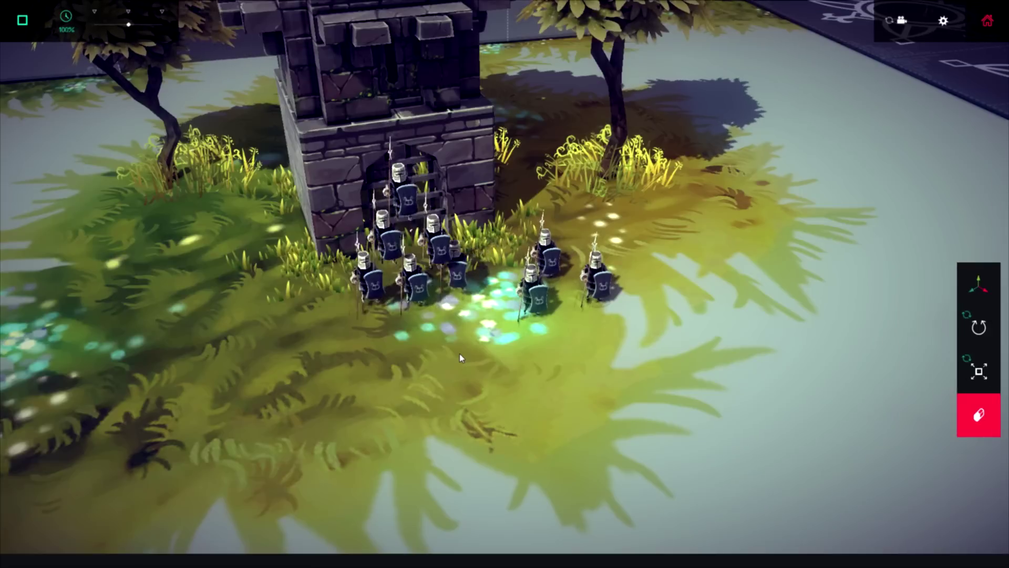
scroll(462, 347, "down", 5)
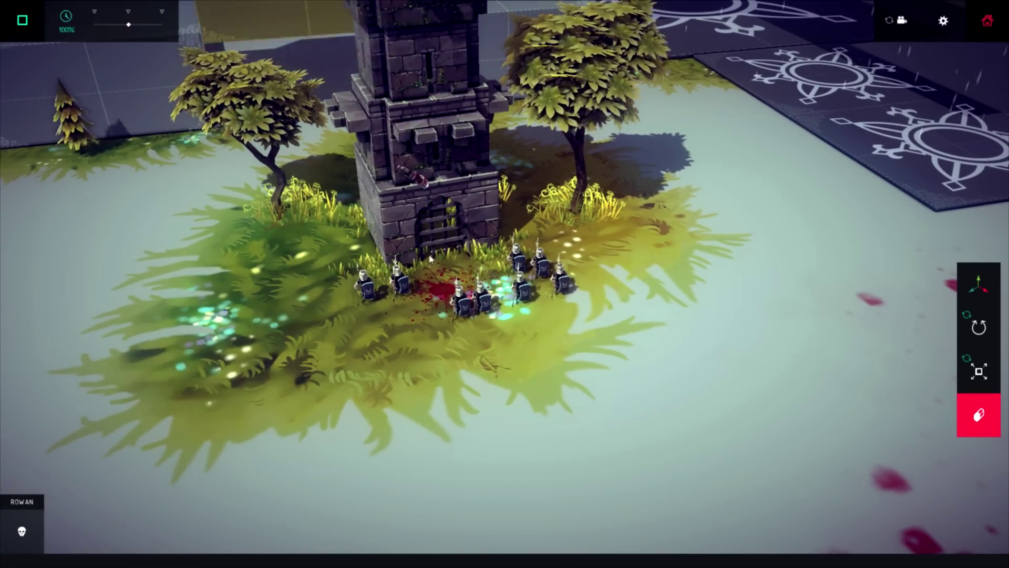
key("space")
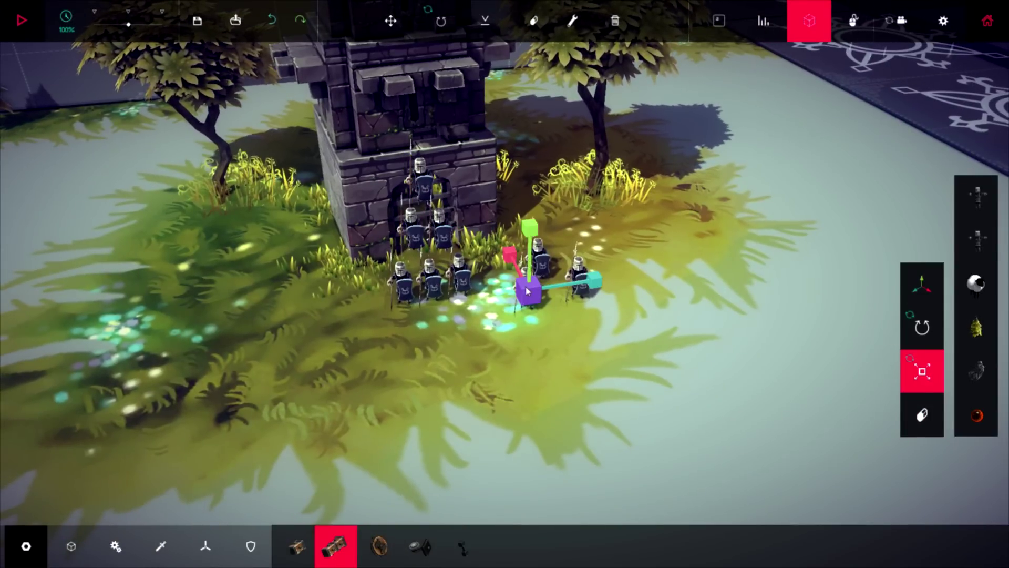
- Scale one of the knights beside the pyramid up uniformly to giant size
left_click_drag(726, 399, 938, 331)
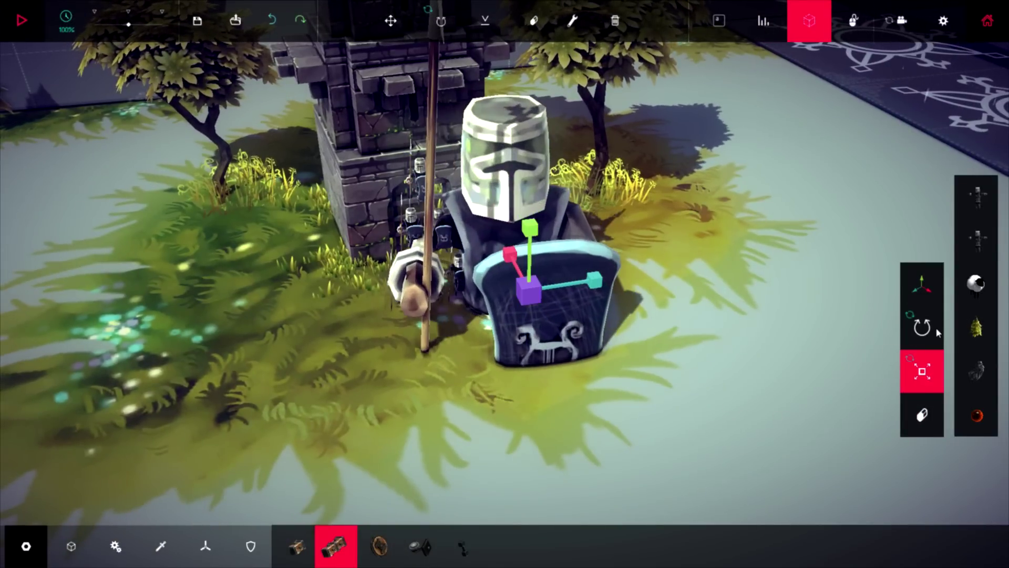
- Raise the giant knight to ground level and reposition it in the open area beside the small knights
left_click(929, 289)
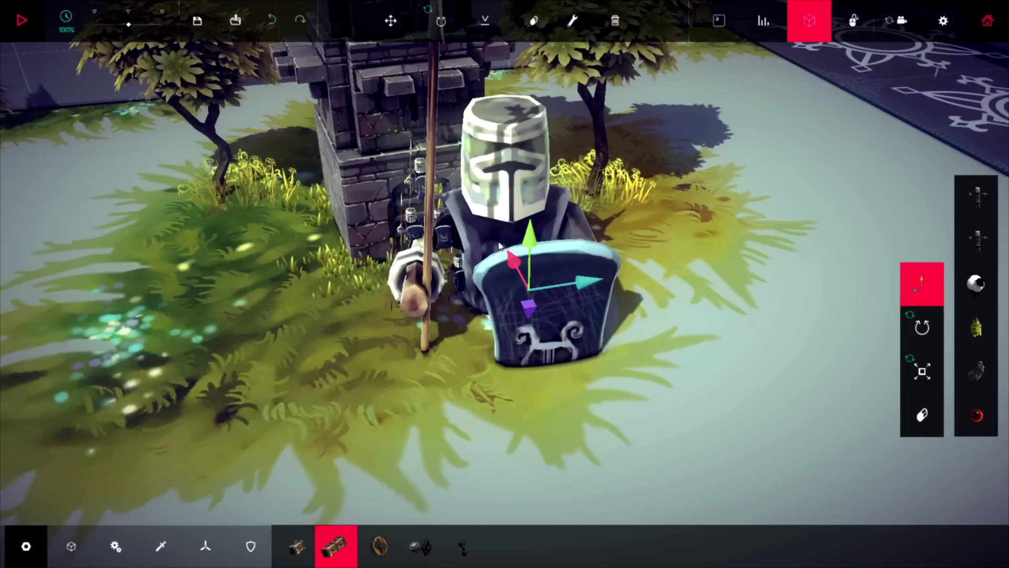
left_click_drag(532, 245, 530, 98)
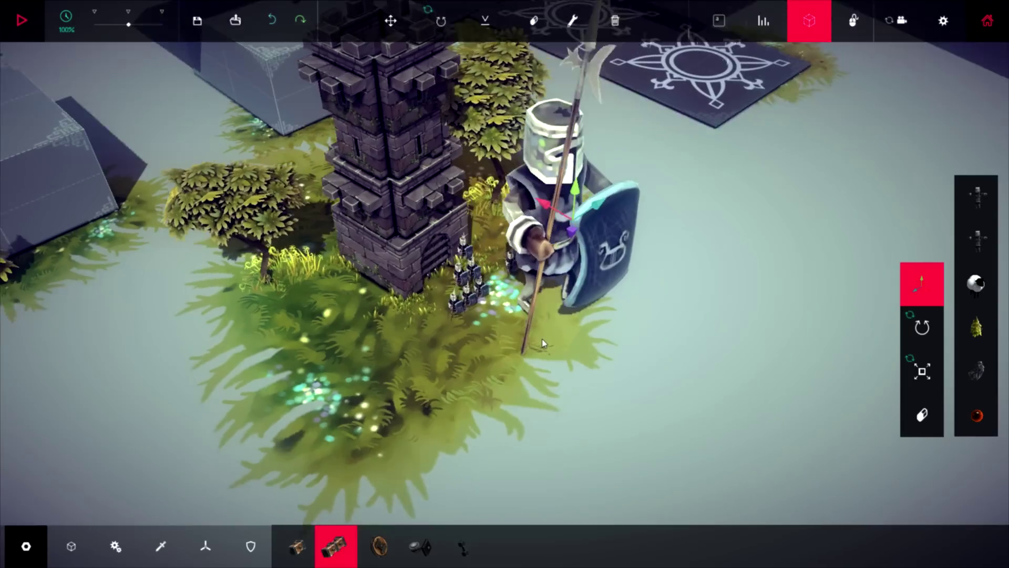
key("space")
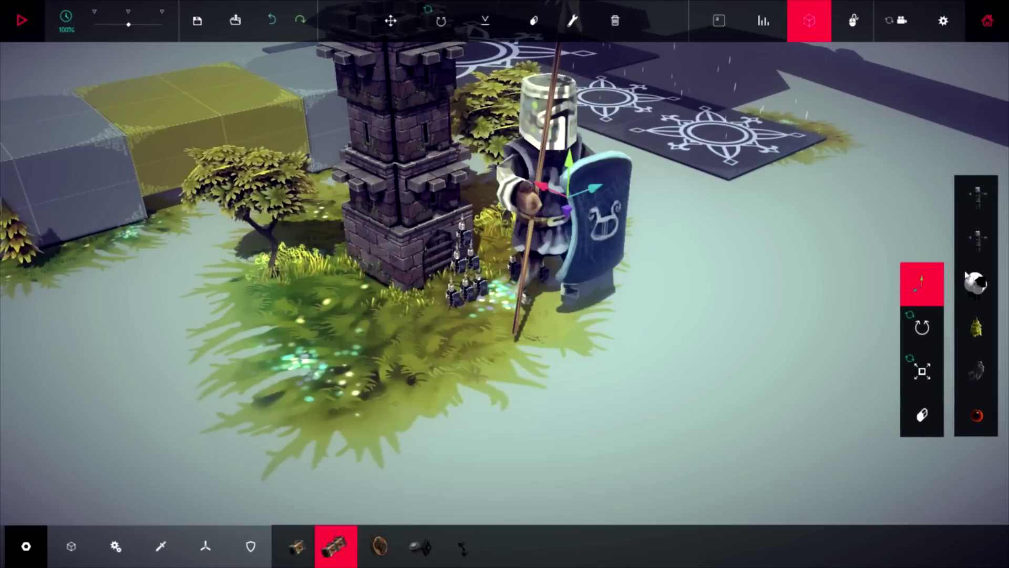
left_click_drag(570, 201, 558, 208)
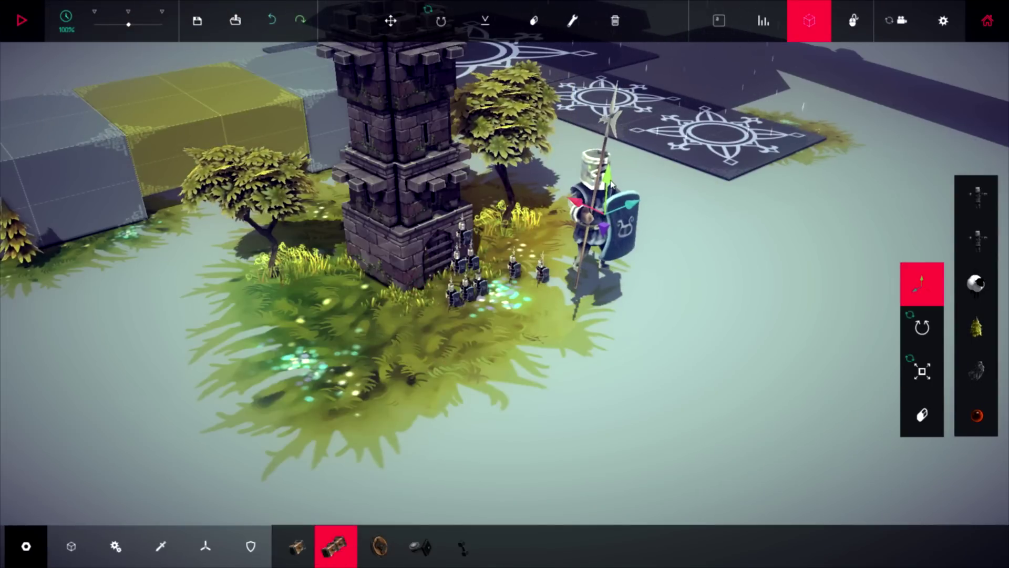
key("ctrl+z")
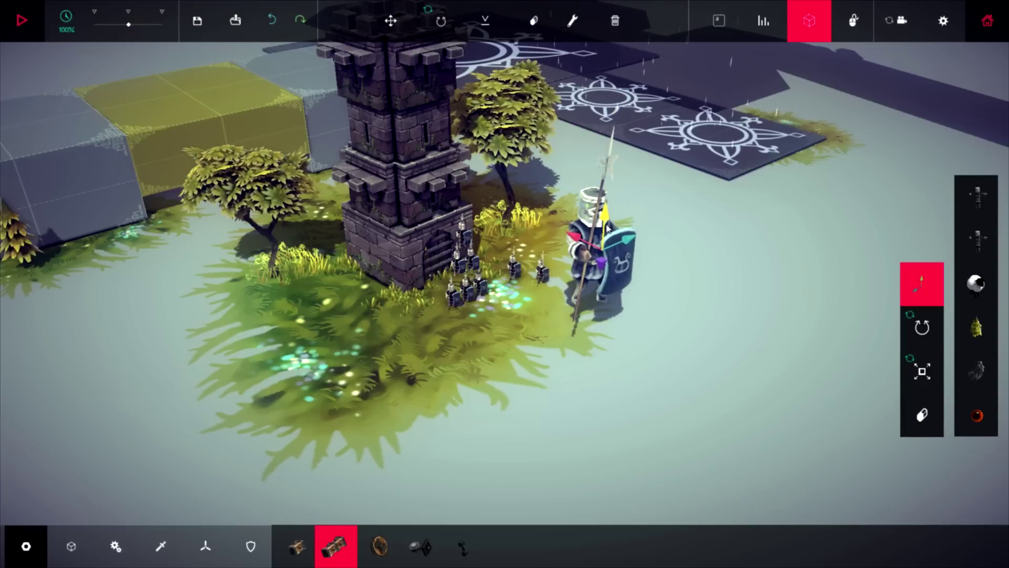
- Run the simulation to watch the giant knight beside the pyramid from several angles and stop it
key("space")
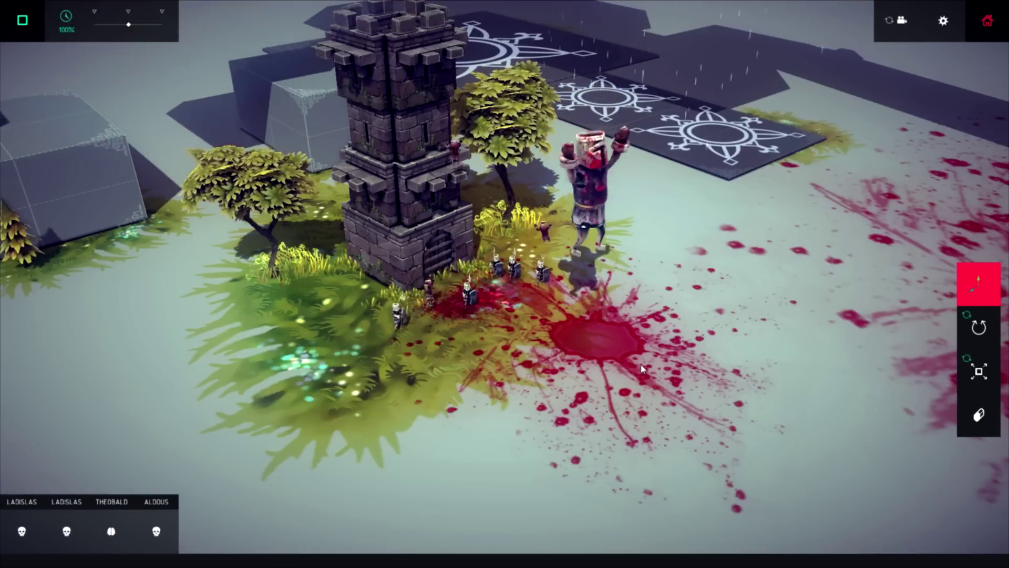
right_click_drag(637, 403, 594, 376)
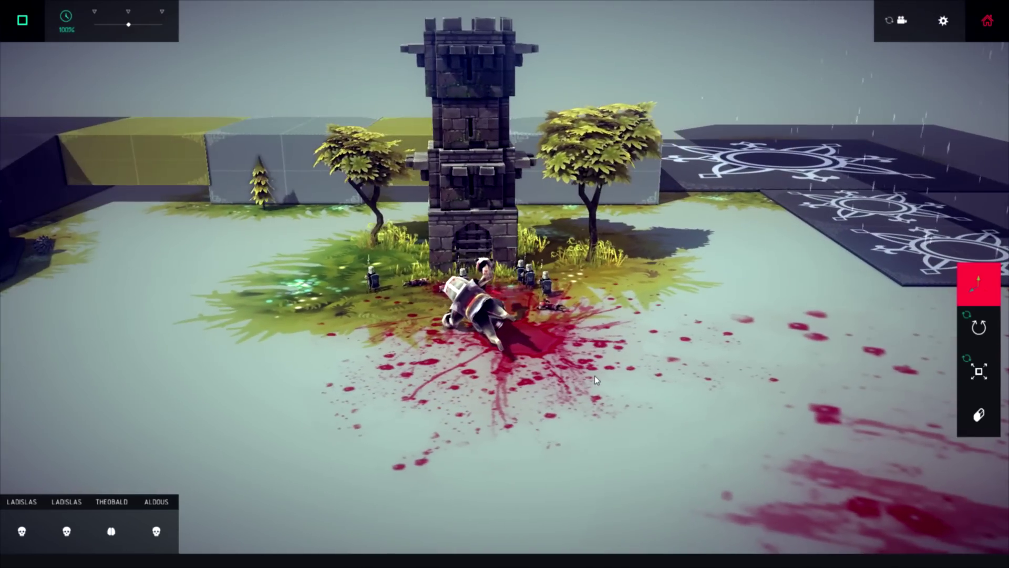
key("space")
scroll(623, 298, "up", 5)
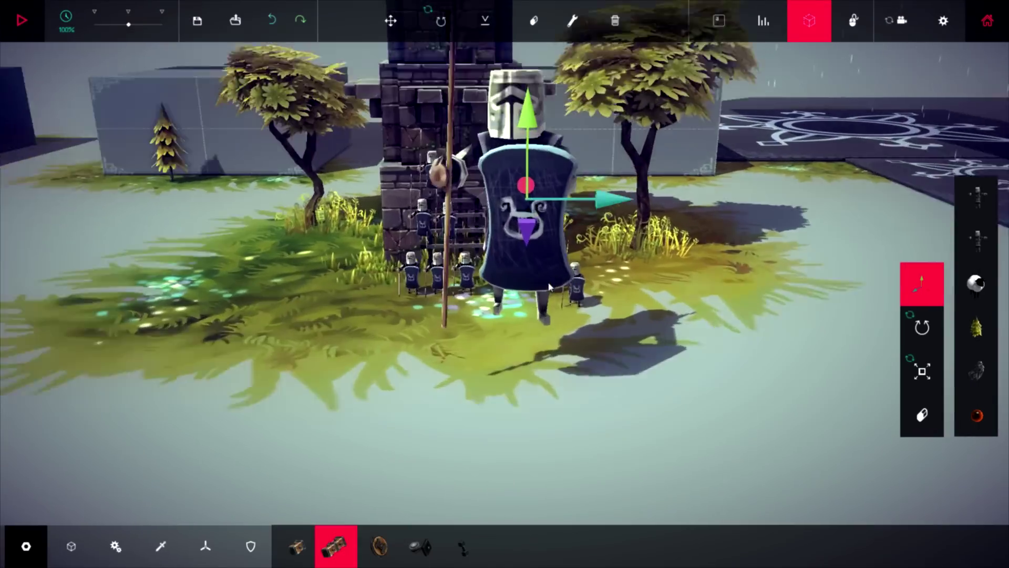
- Scale the outermost small knight beside the pyramid up slightly and raise it so it stands on the ground
scroll(494, 310, "down", 5)
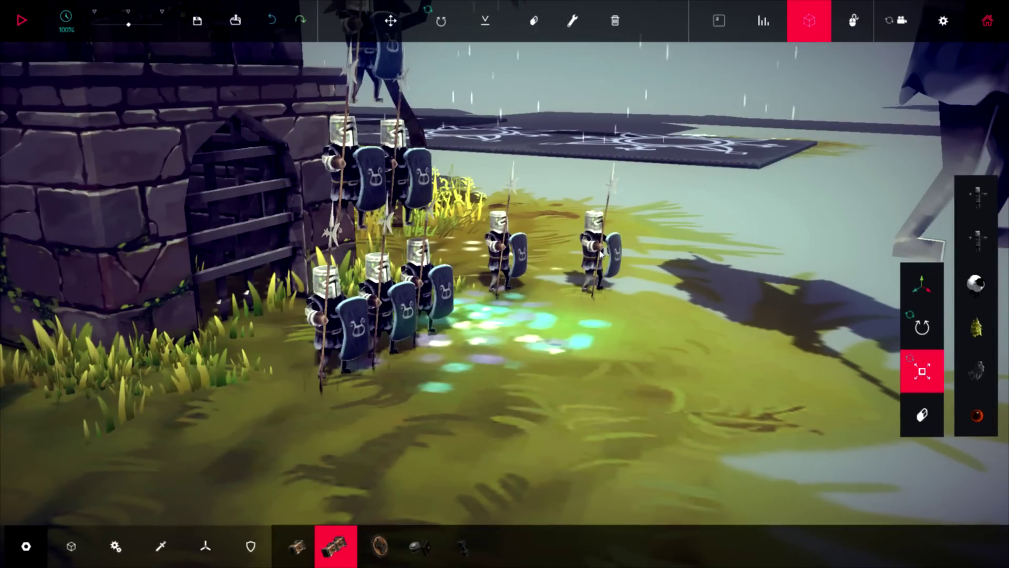
right_click_drag(601, 255, 473, 321)
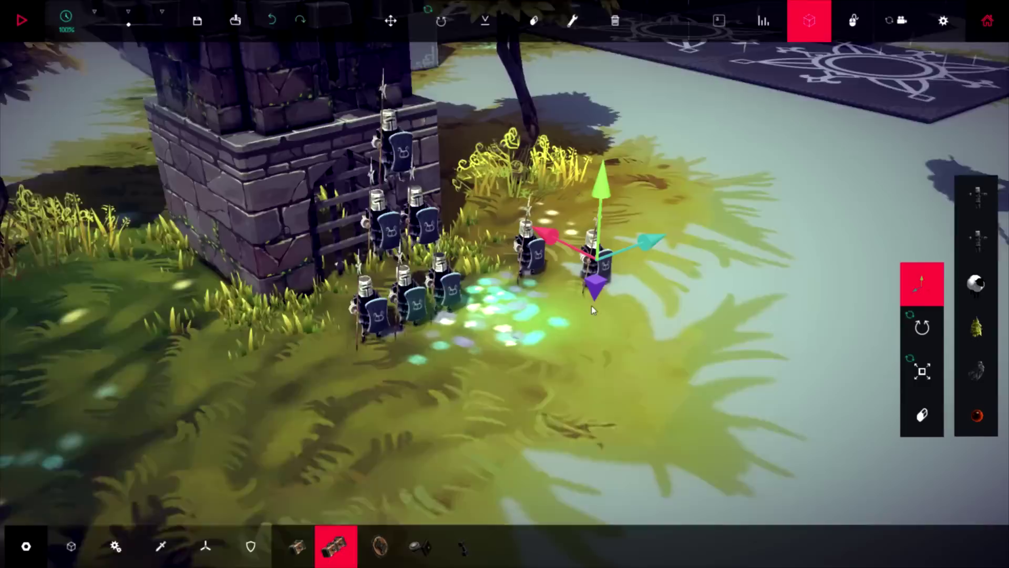
scroll(594, 310, "up", 3)
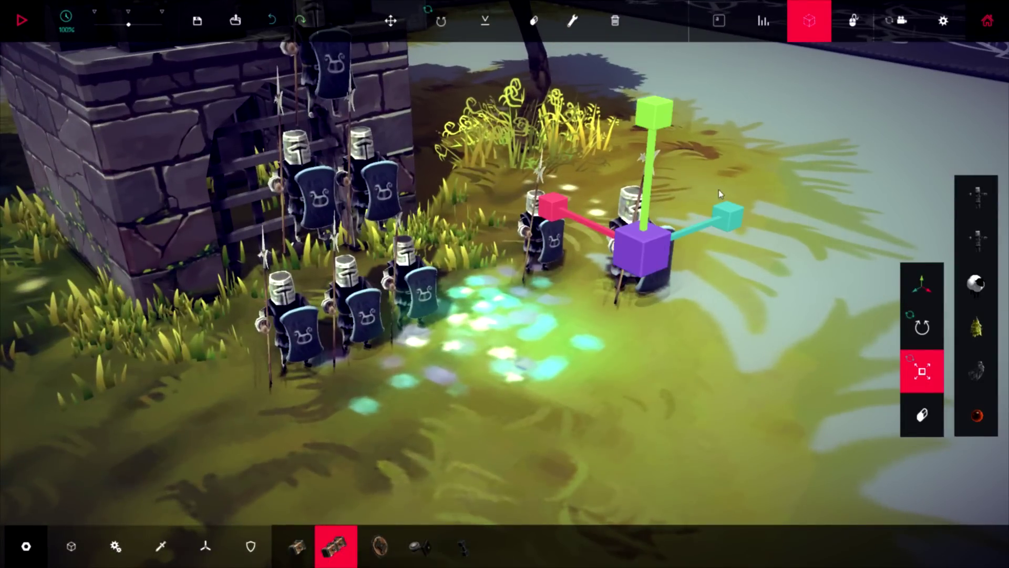
left_click_drag(652, 147, 654, 125)
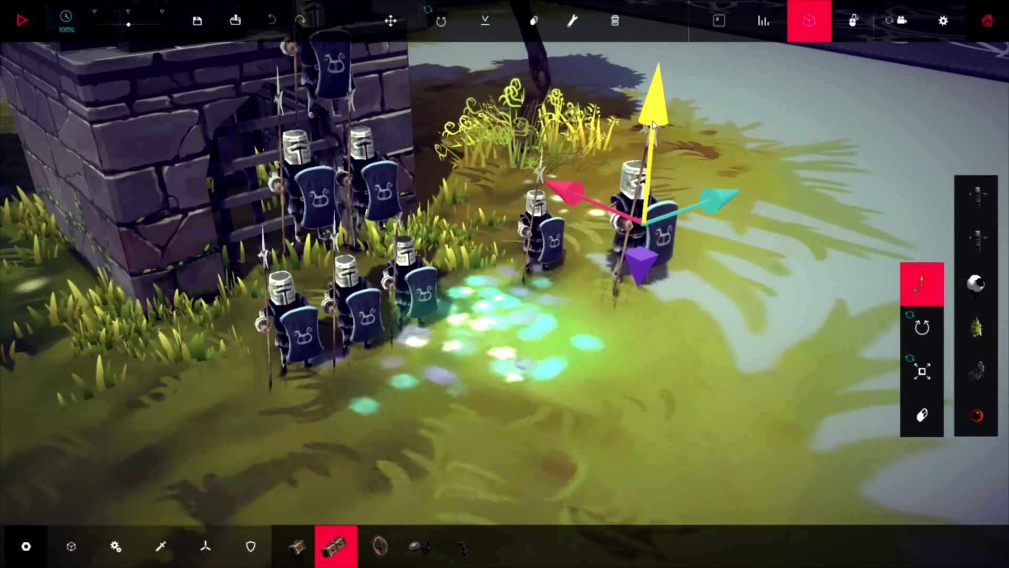
- Run the simulation, compare the slightly enlarged knight with the normal ones up close, and stop it
key("space")
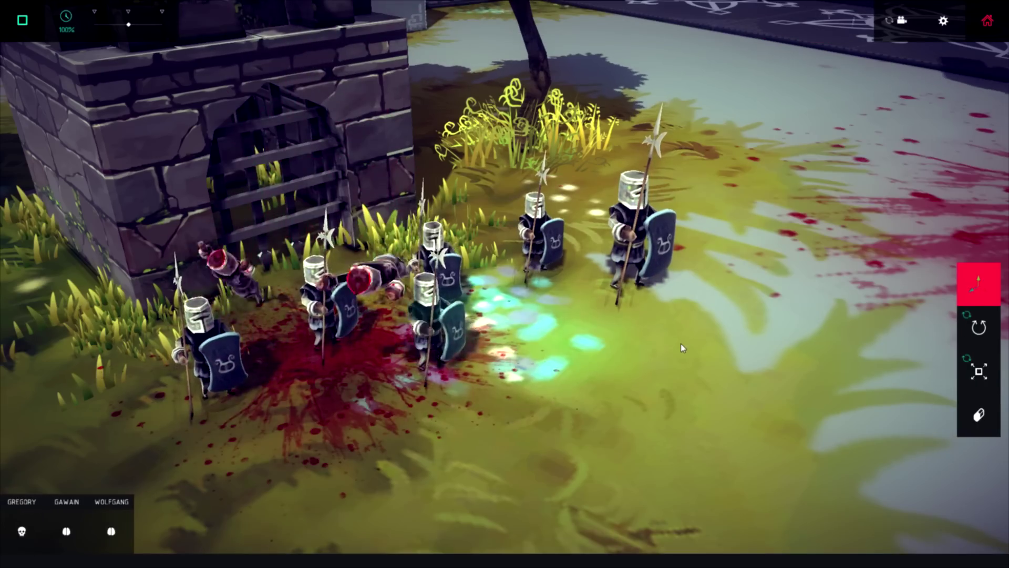
scroll(732, 247, "down", 5)
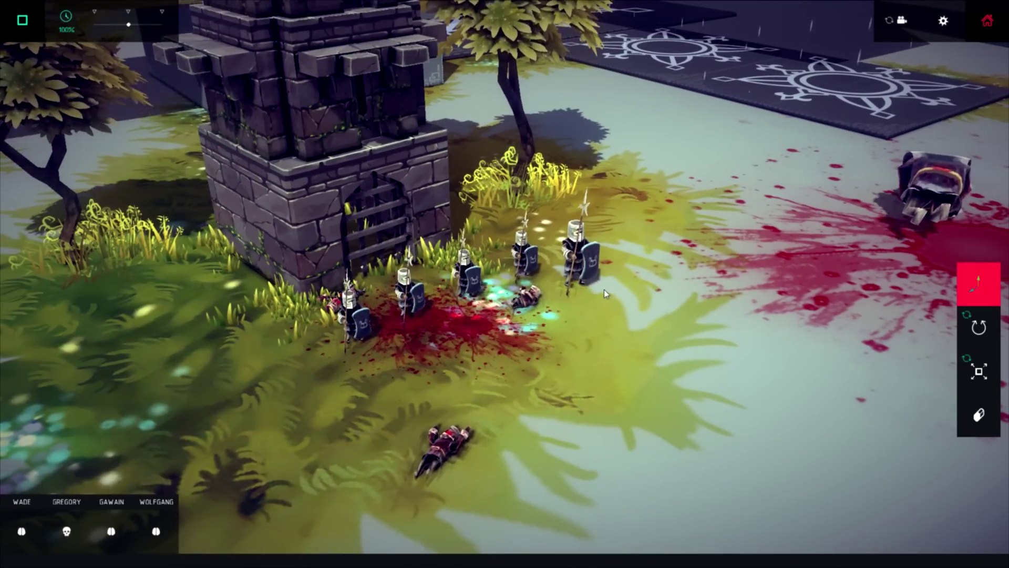
scroll(604, 289, "up", 5)
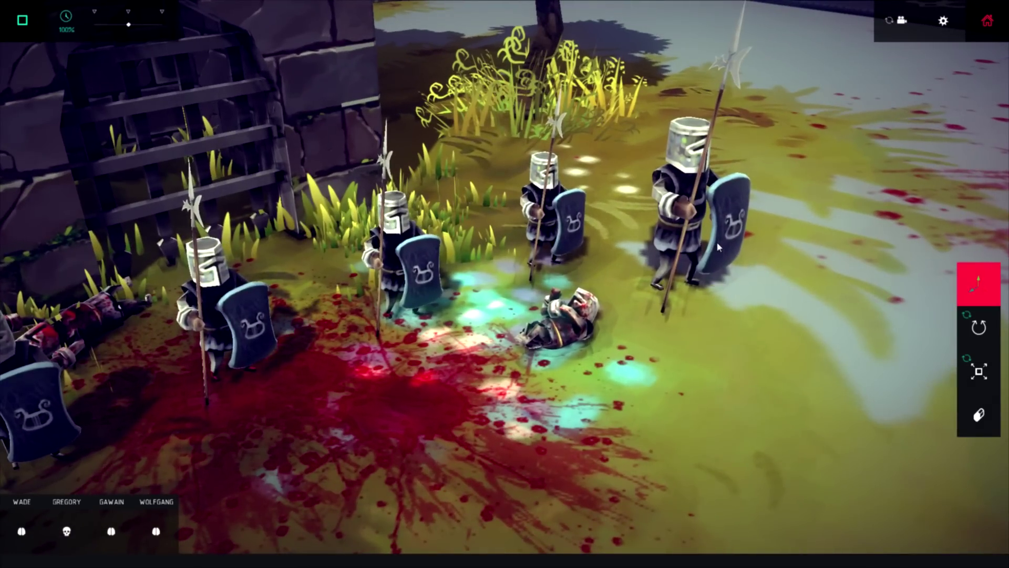
scroll(716, 242, "down", 5)
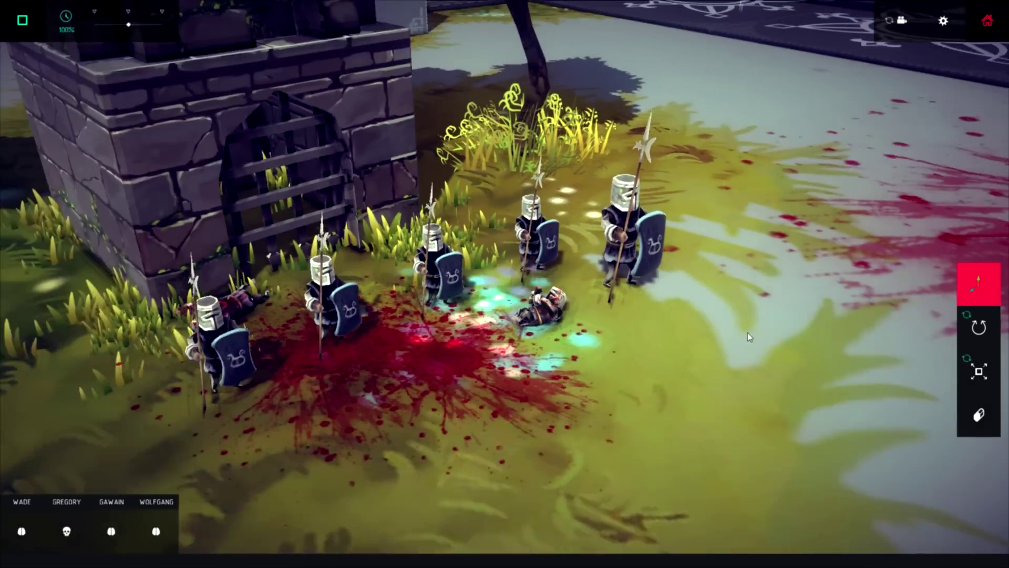
left_click(22, 20)
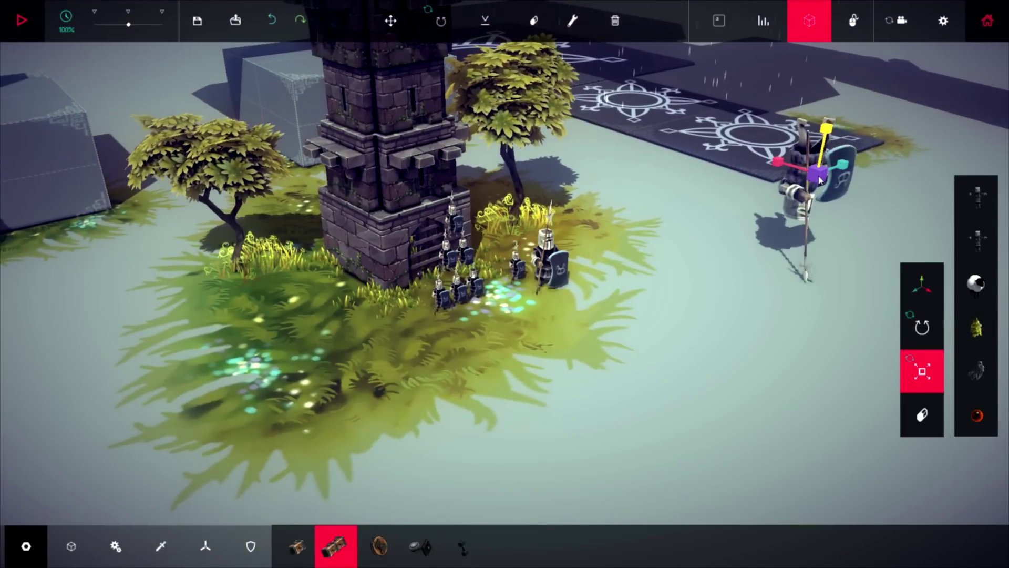
- Stretch the distant giant knight vertically, then test its tall, thin shape in the simulation and stop it
left_click_drag(828, 144, 827, 137)
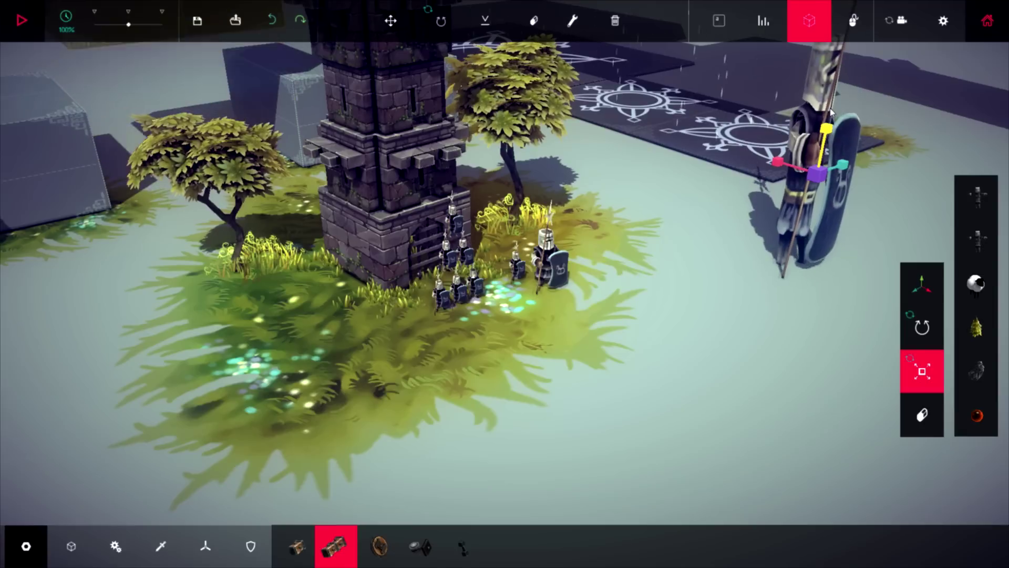
key("space")
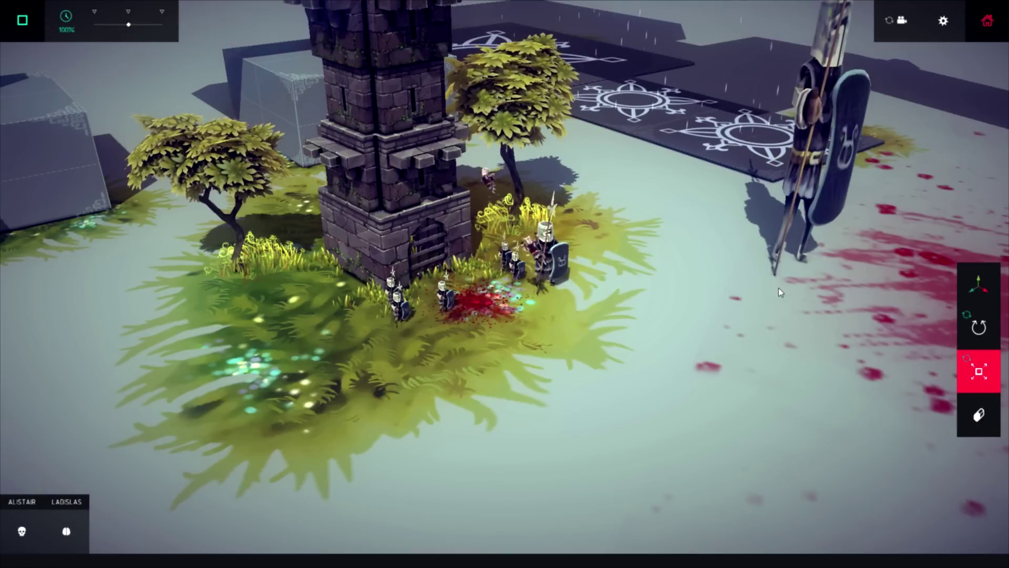
key("d")
key("w")
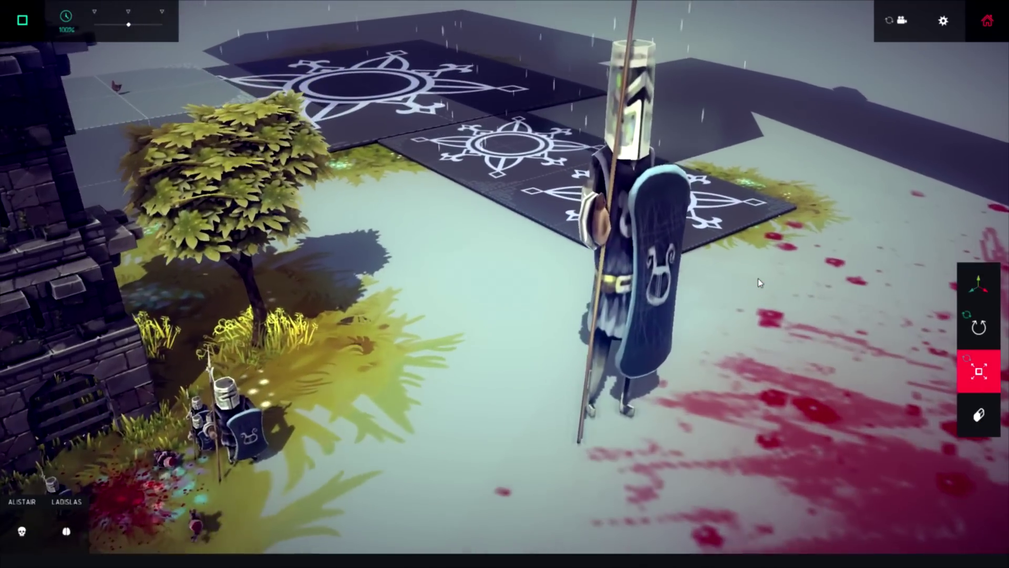
key("s")
key("a")
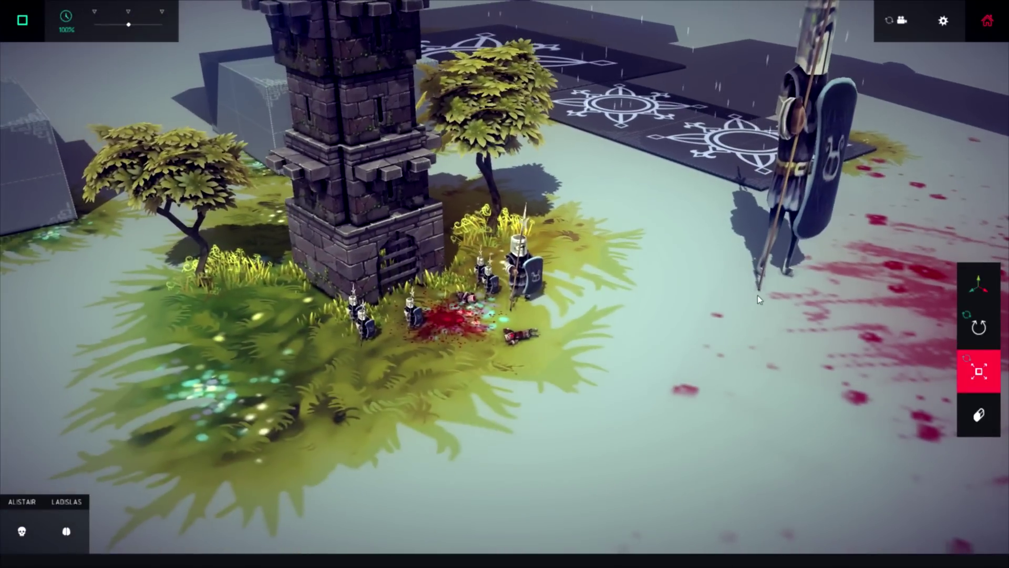
left_click(24, 23)
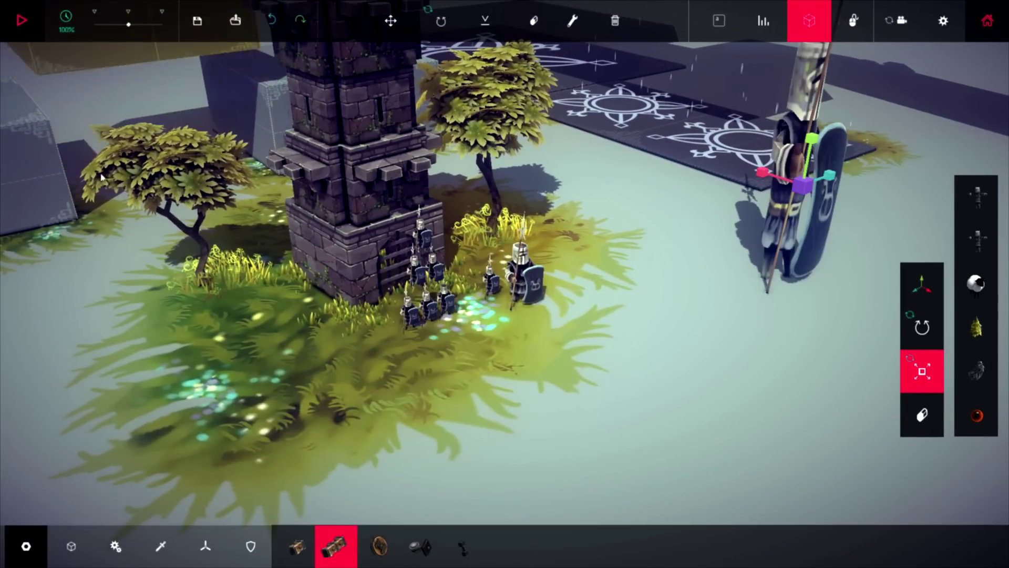
left_click(236, 21)
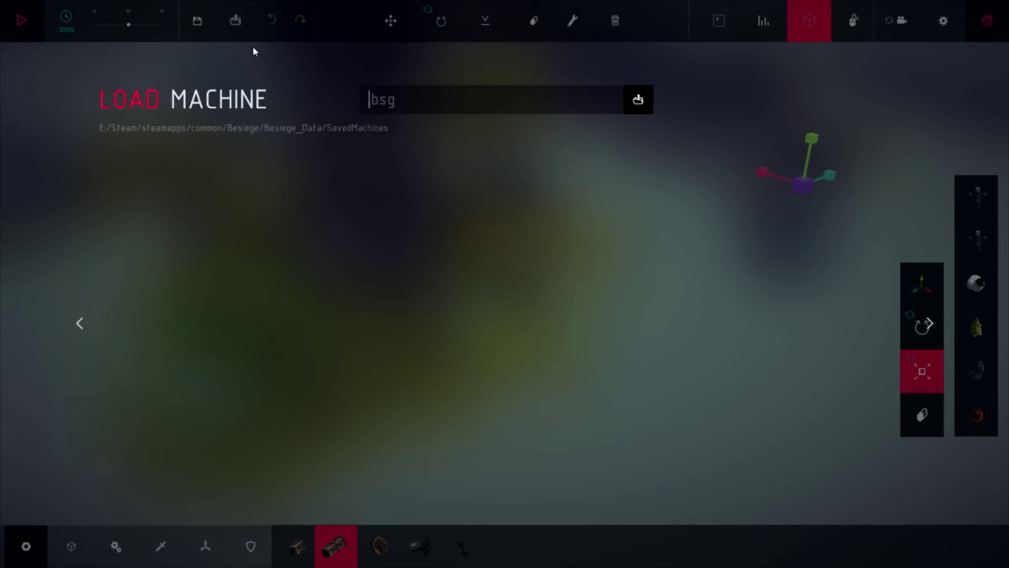
left_click(222, 24)
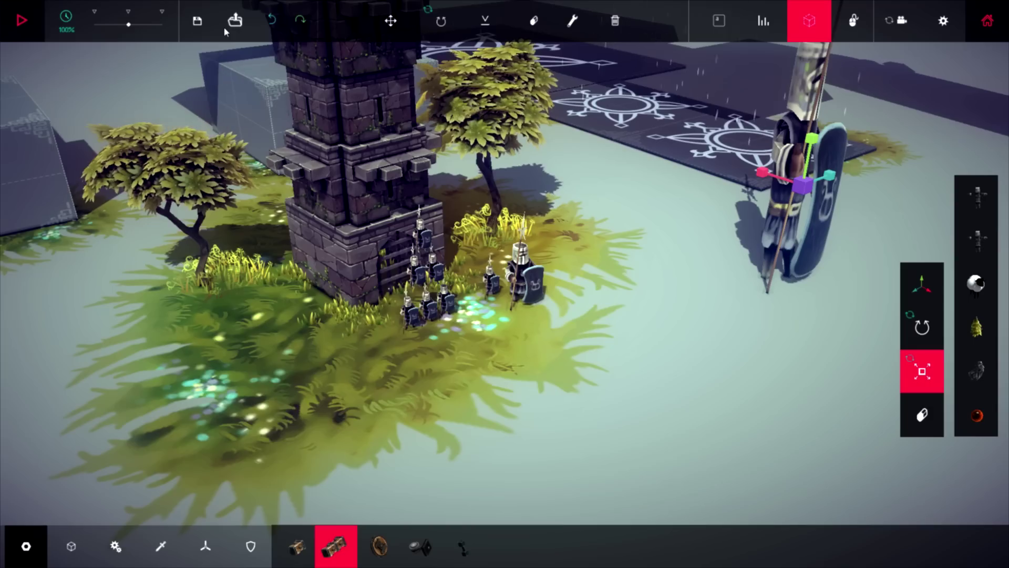
- Drive the four-wheeled car in the simulation toward the stretched knight and the knights near the tower
key("s")
key("d")
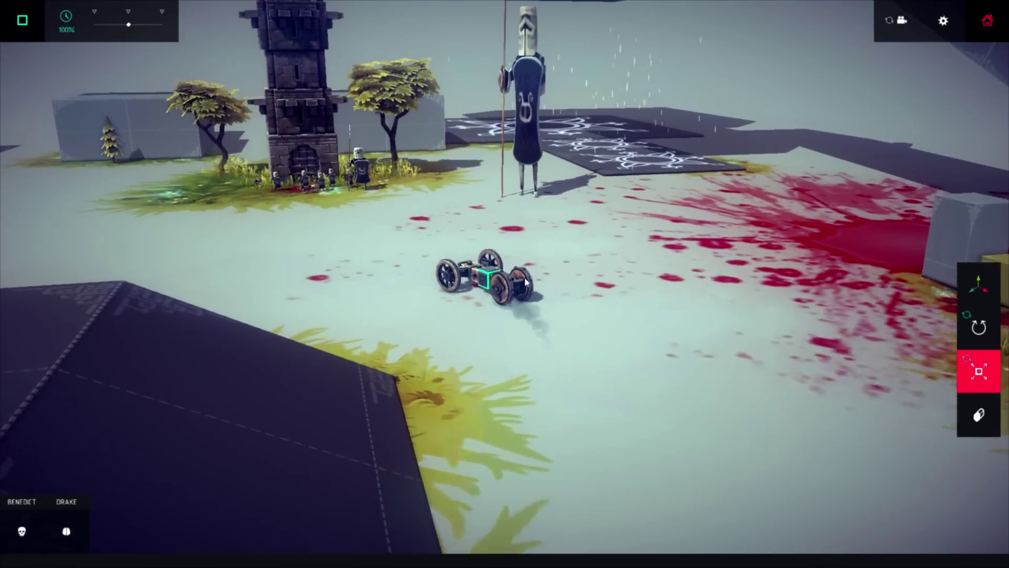
key("Up")
key("Right")
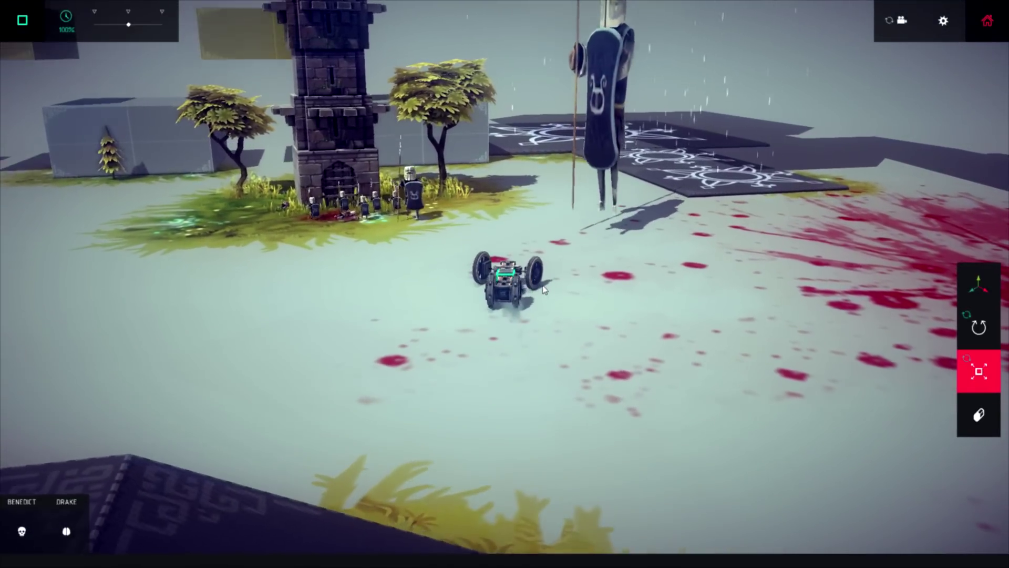
right_click_drag(594, 335, 582, 358)
key("Left")
key("Up")
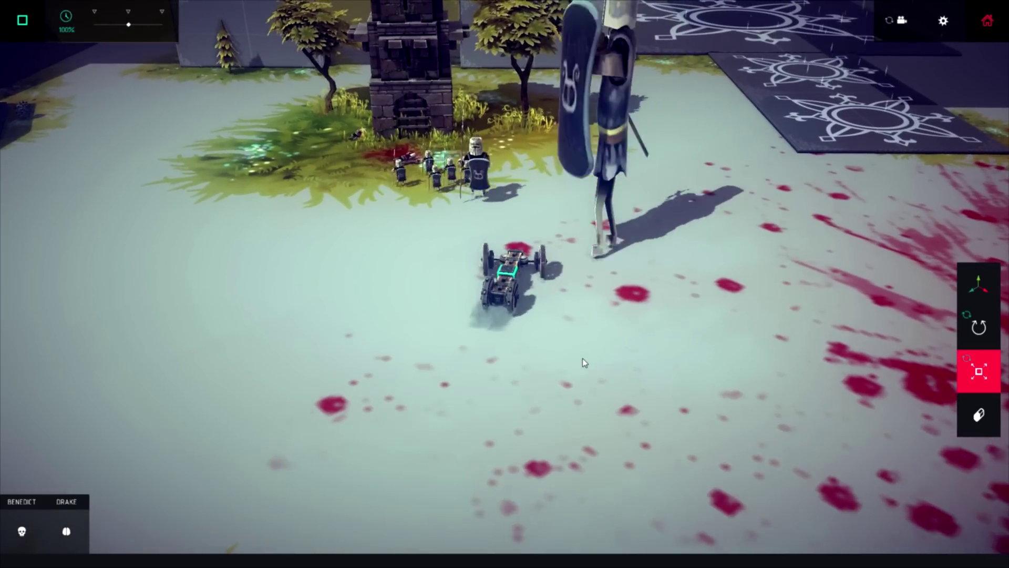
key("Right")
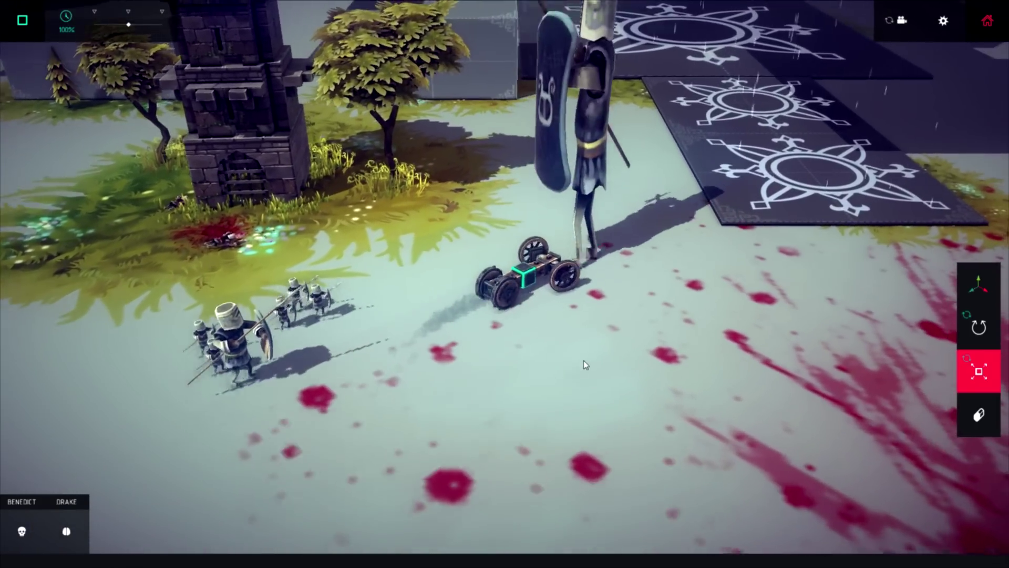
right_click_drag(582, 358, 645, 337)
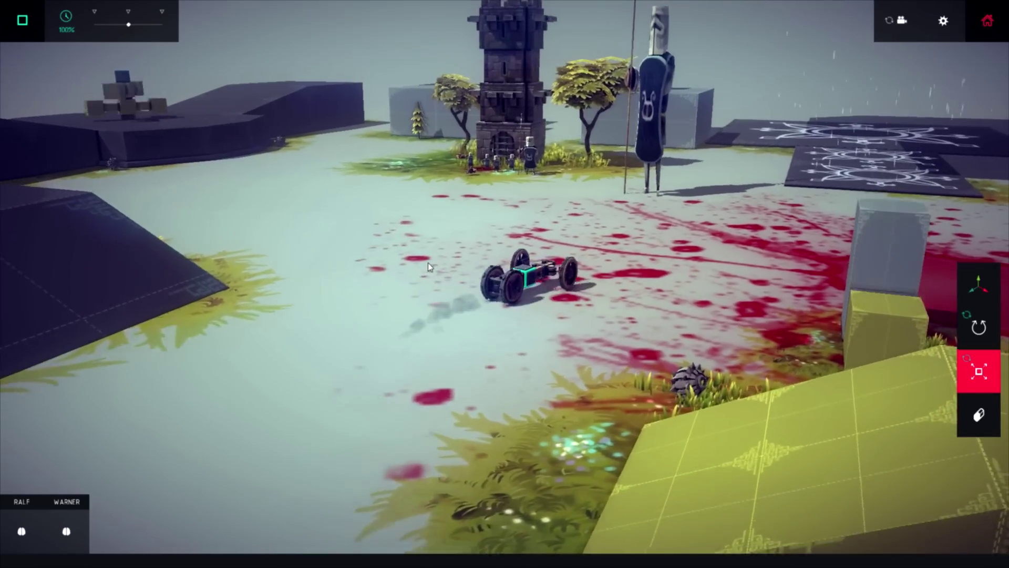
- Drive the car into the stretched knight and through the knights at the tower gate, then stop the simulation
key("Left")
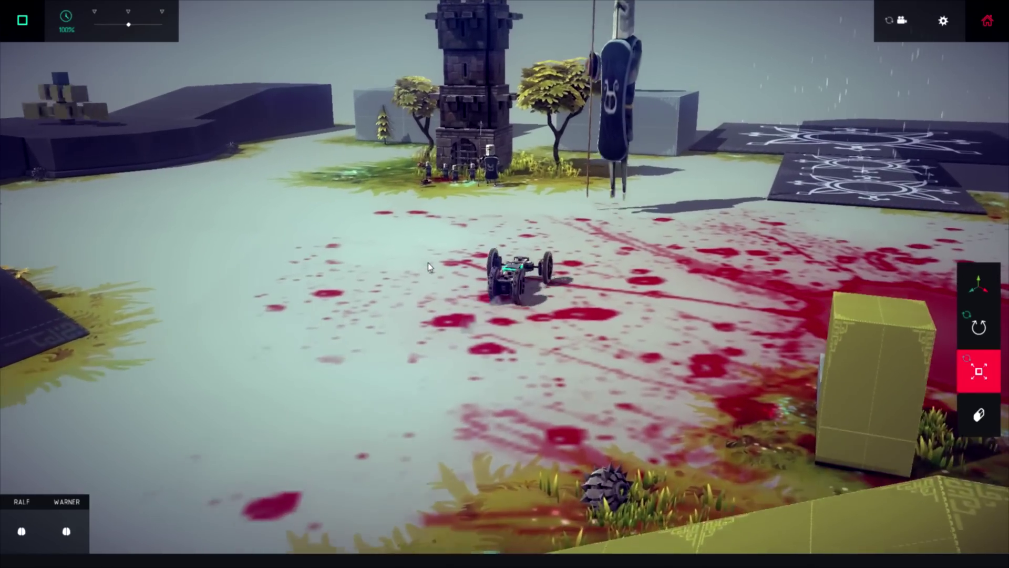
key("Up")
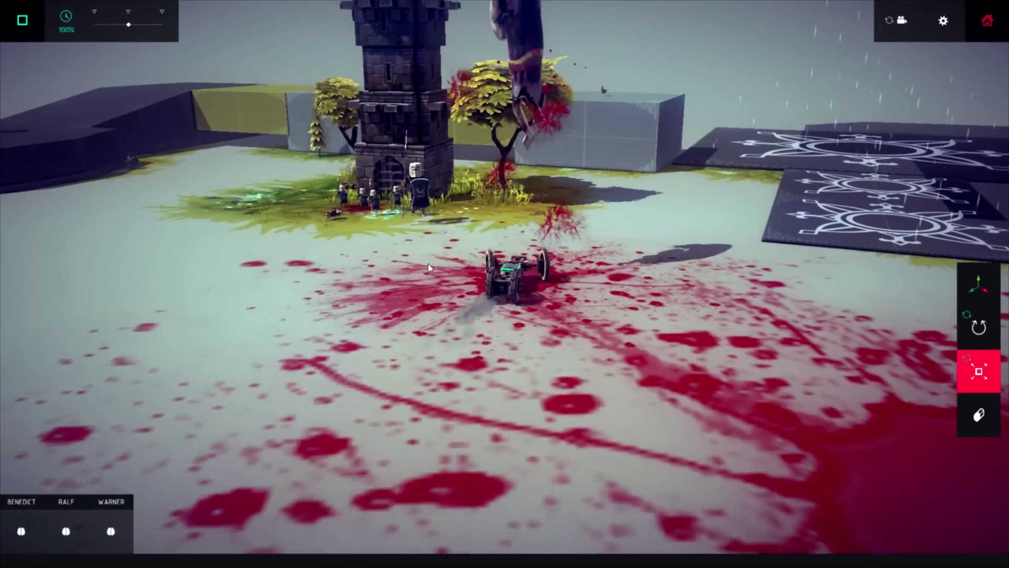
key("Left")
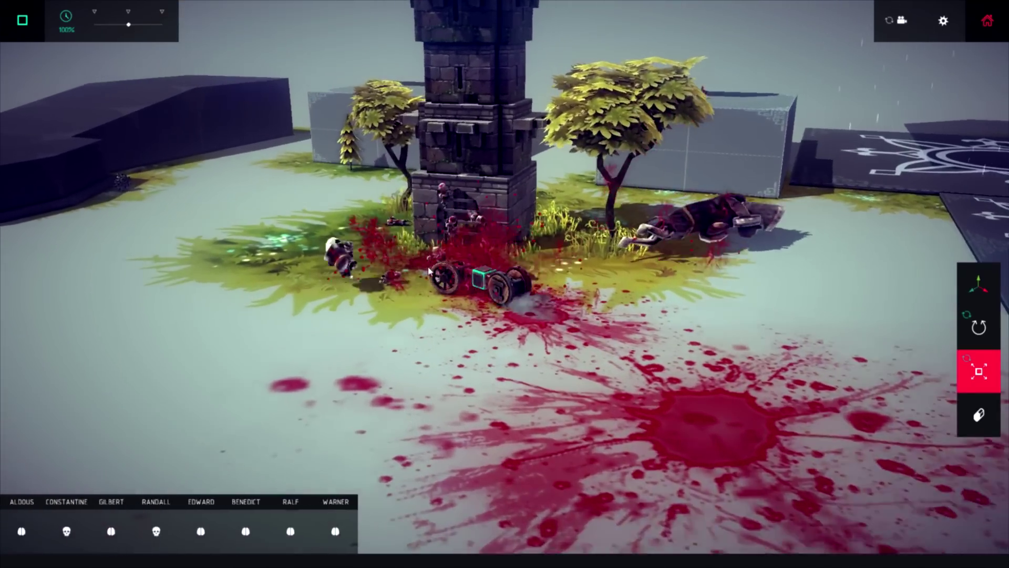
key("Up")
right_click_drag(428, 266, 431, 285)
key("Up")
key("Right")
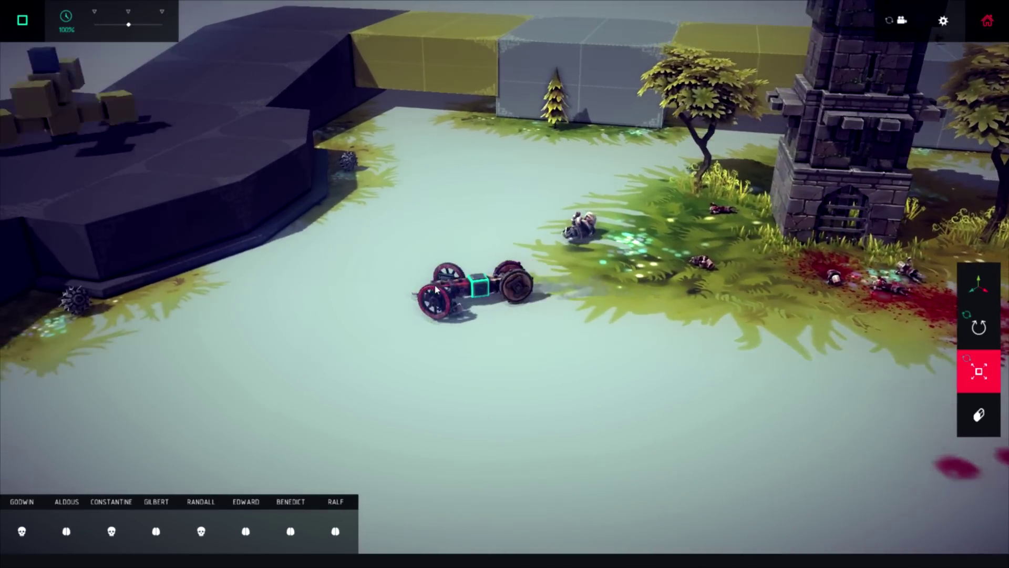
key("Left")
key("space")
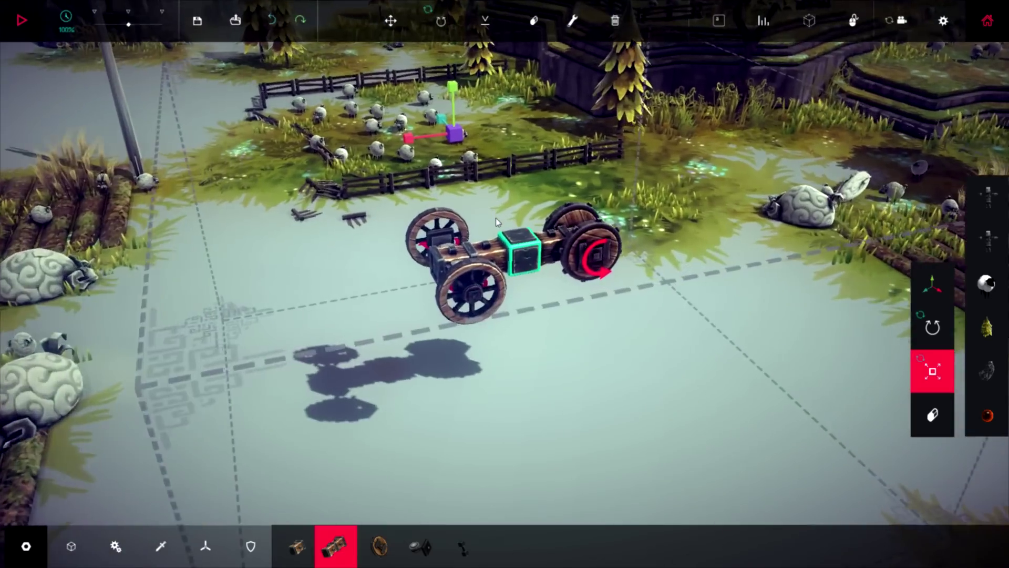
scroll(509, 216, "down", 1)
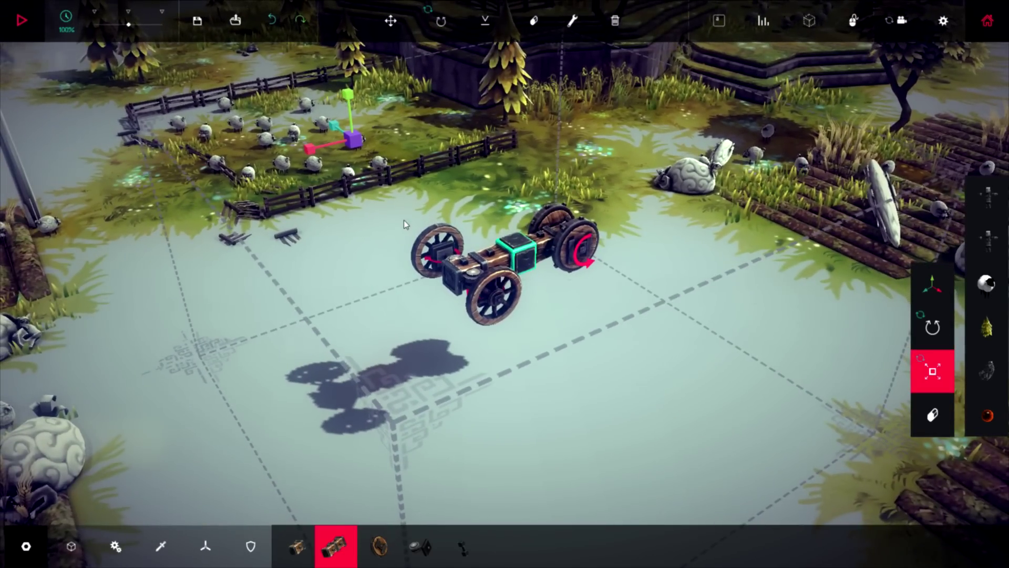
- Stretch two sheep in the fenced meadow vertically into very tall, thin shapes
key("w")
key("a")
key("s")
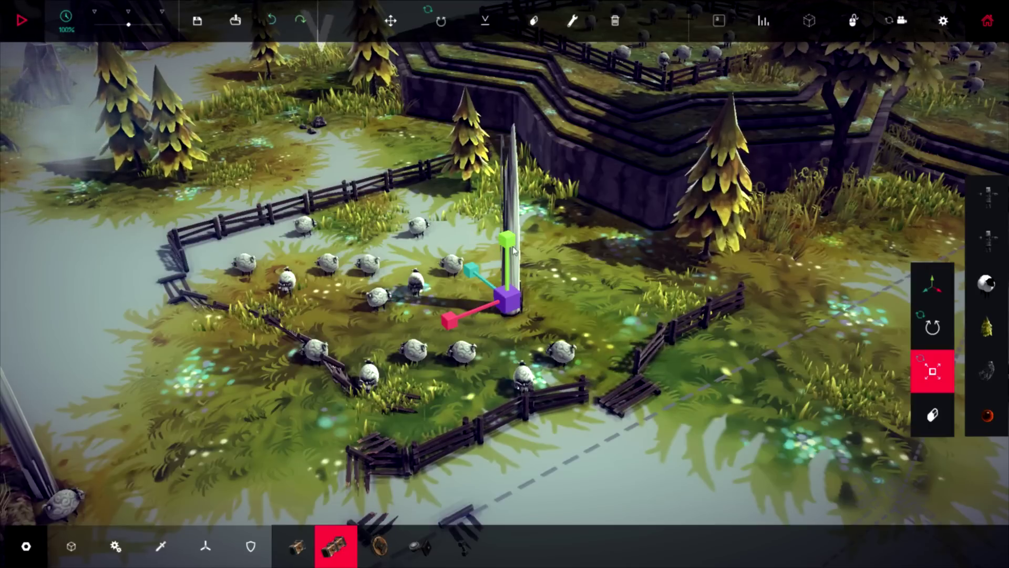
left_click_drag(509, 247, 509, 177)
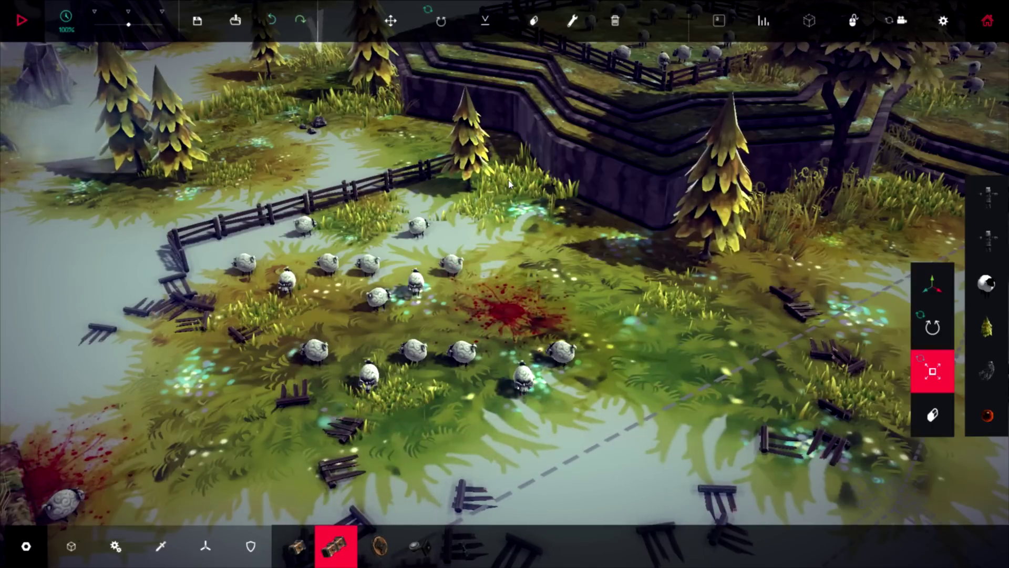
right_click_drag(513, 204, 501, 236)
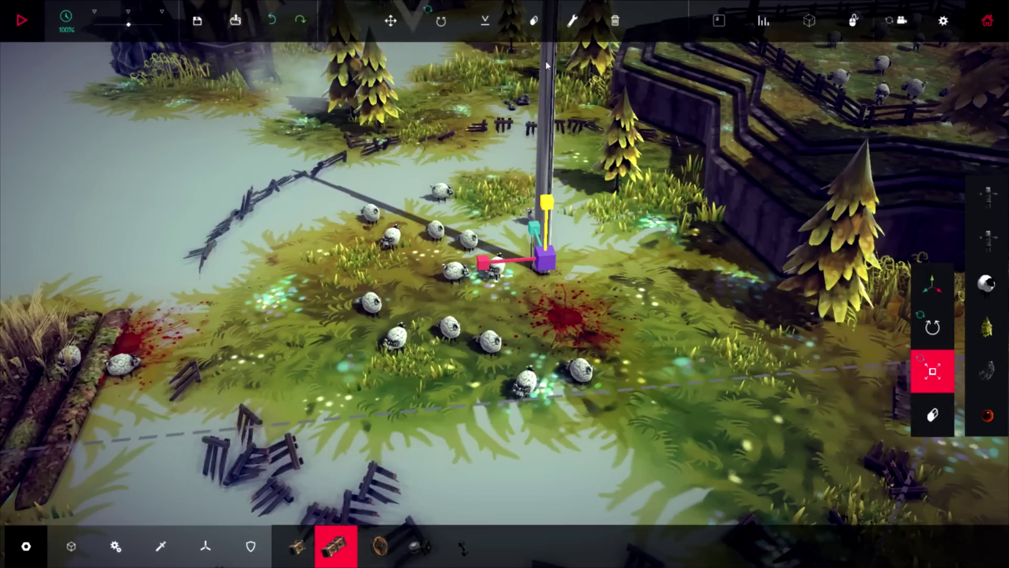
left_click_drag(545, 204, 545, 163)
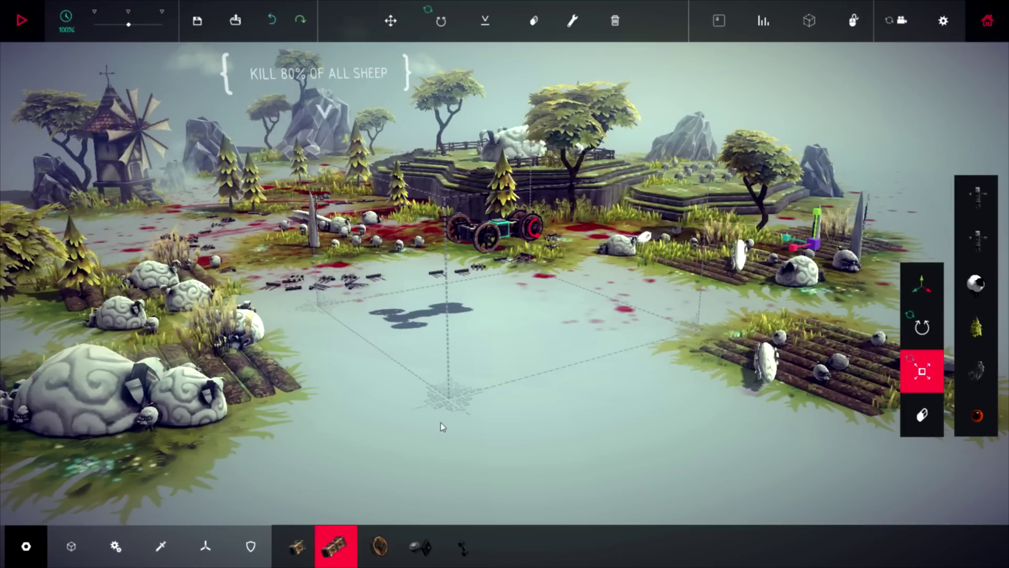
- Run the simulation and examine the flattened sheep by the log-covered field up close
key("space")
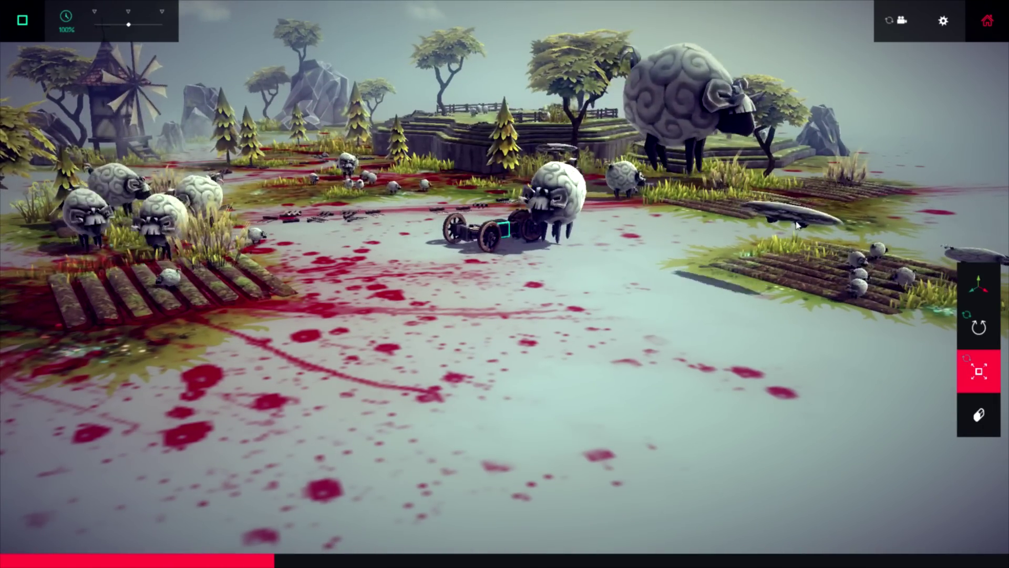
scroll(796, 223, "up", 3)
middle_click(893, 181)
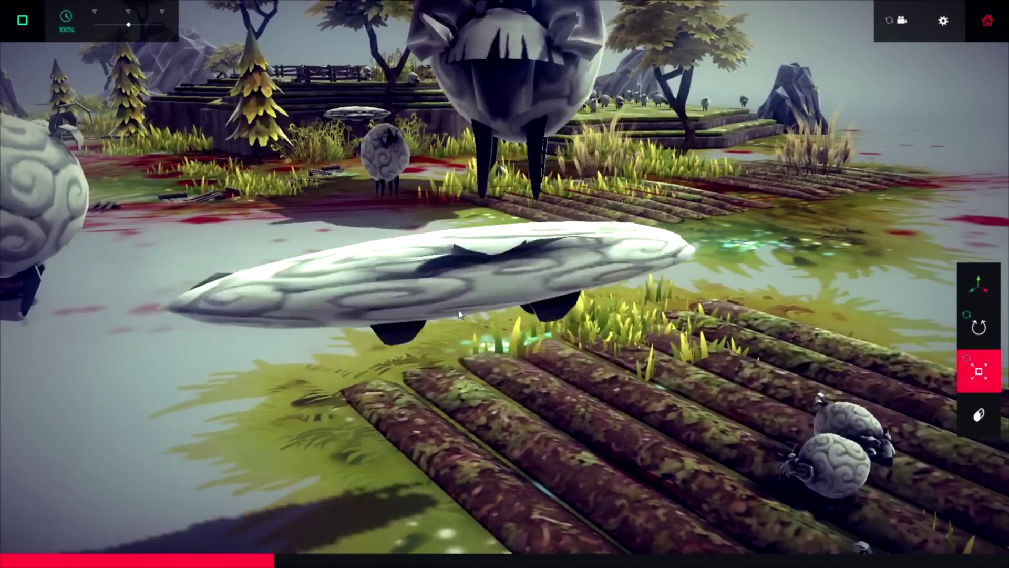
scroll(458, 315, "down", 8)
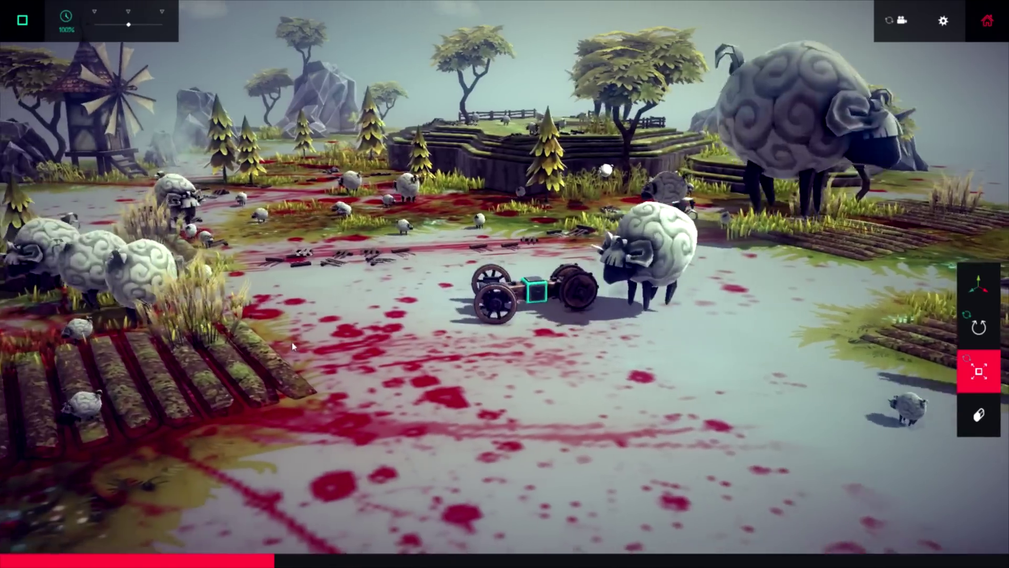
- Drive the car past the enlarged sheep and broken fences, then into the giant sheep near the log-covered field
key("Up")
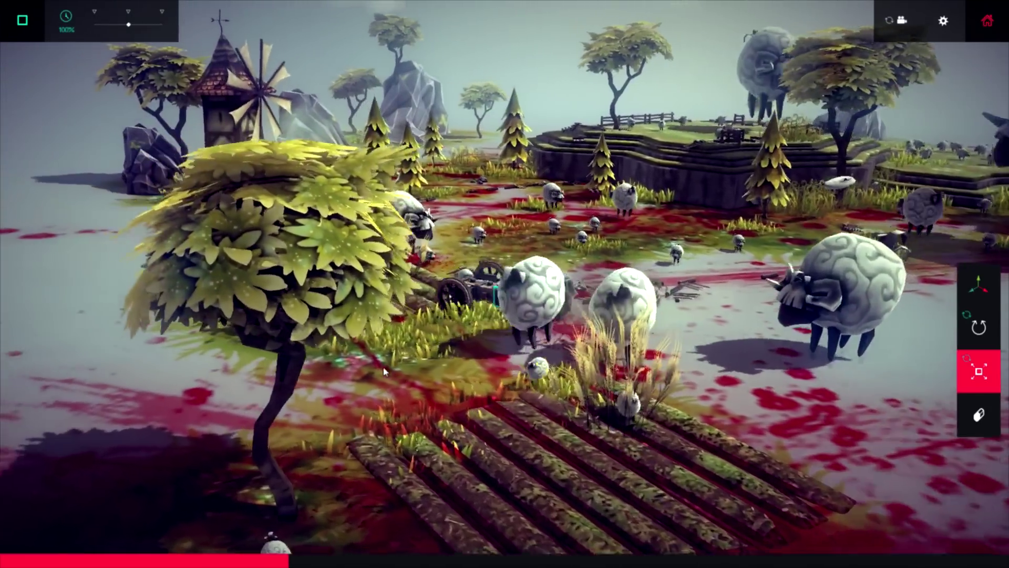
right_click_drag(383, 371, 508, 374)
key("Right")
key("Up")
key("Left")
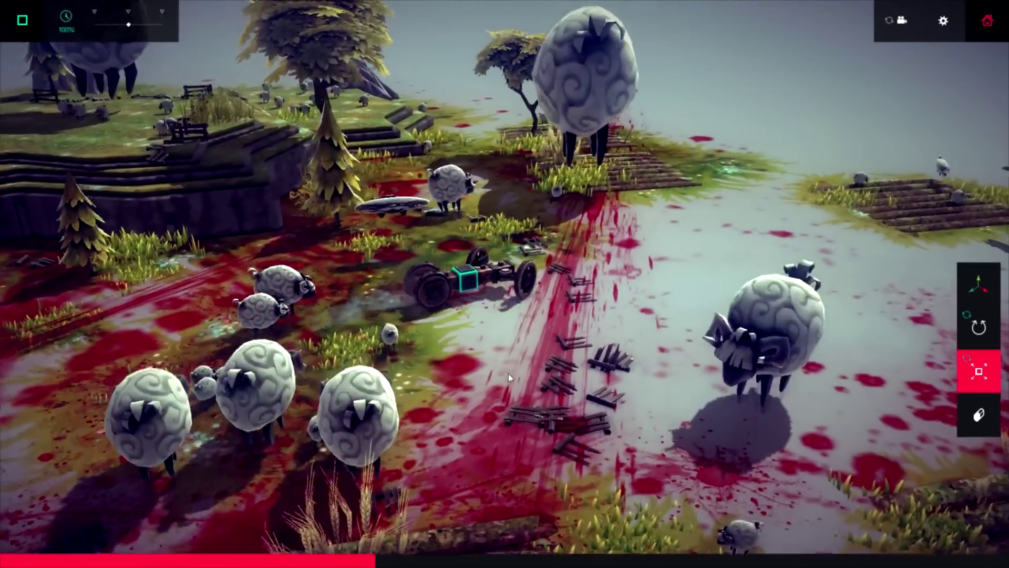
key("Up")
key("Left")
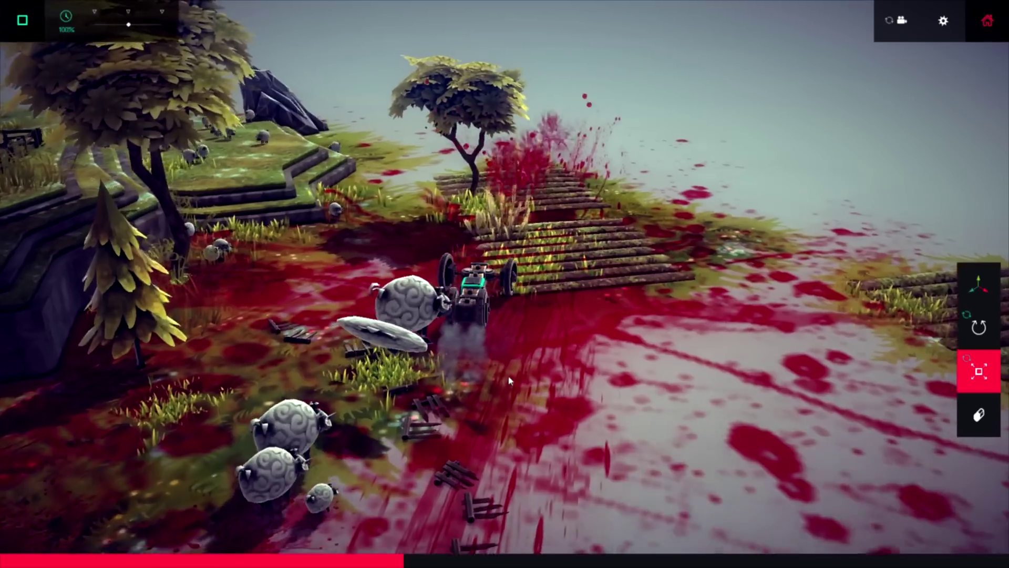
key("Up")
- Drive the car around the outer fields and back past the pines through the remaining sheep, then stop the simulation
right_click_drag(509, 380, 184, 280)
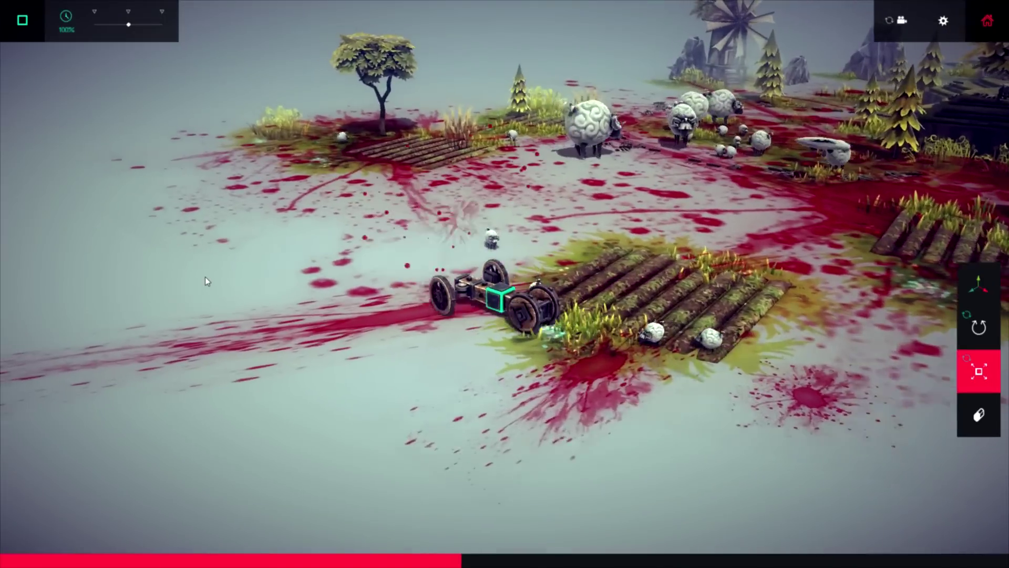
key("Up")
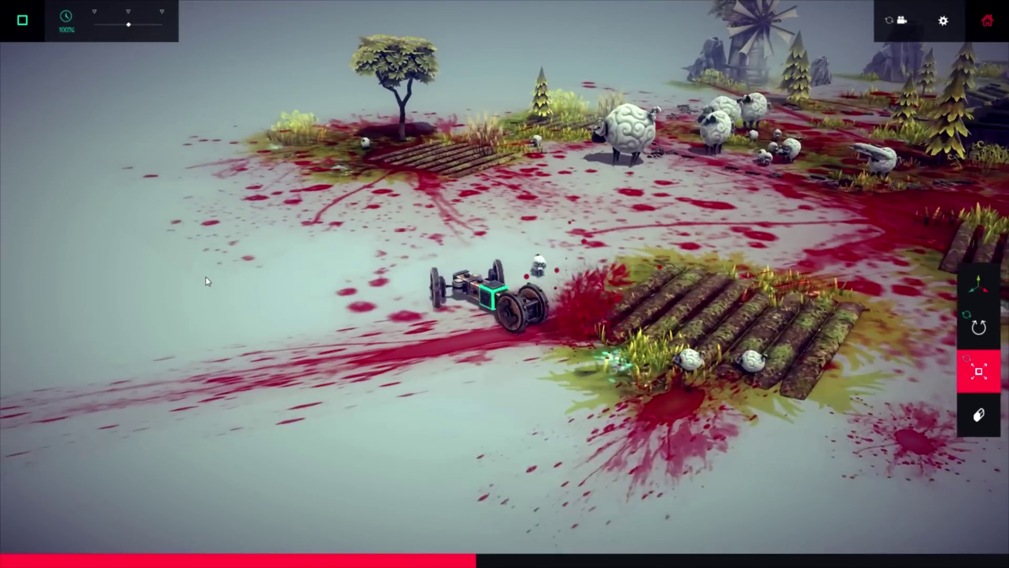
key("Right")
right_click_drag(206, 276, 0, 291)
key("Right")
key("Up")
key("Left")
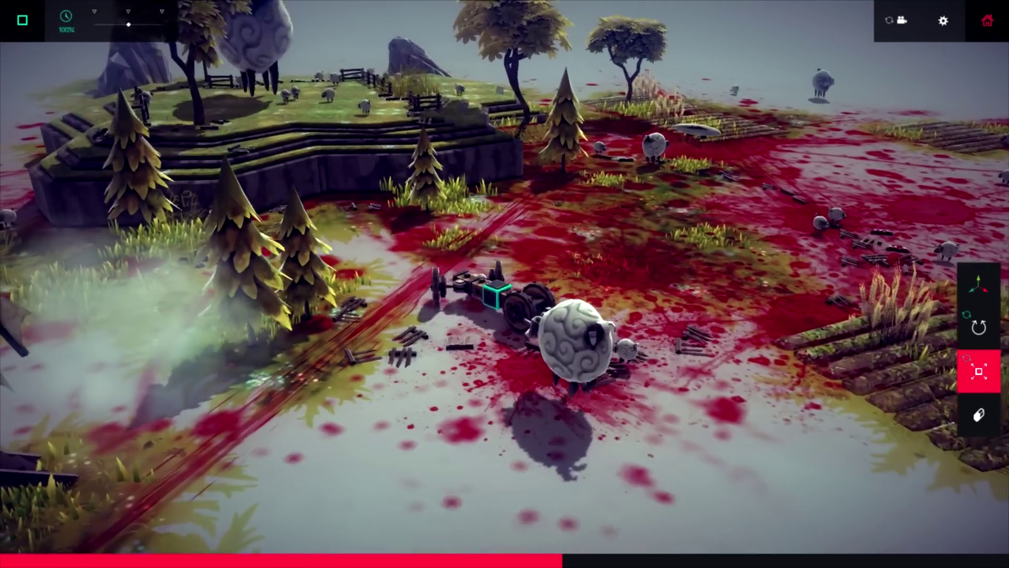
key("Right")
right_click_drag(2, 284, 28, 295)
key("Right")
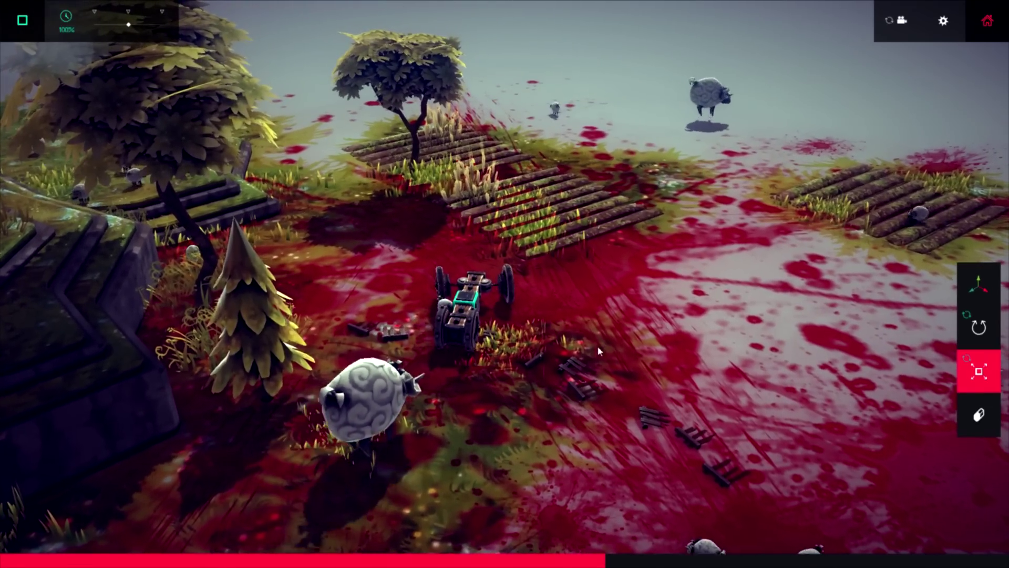
key("space")
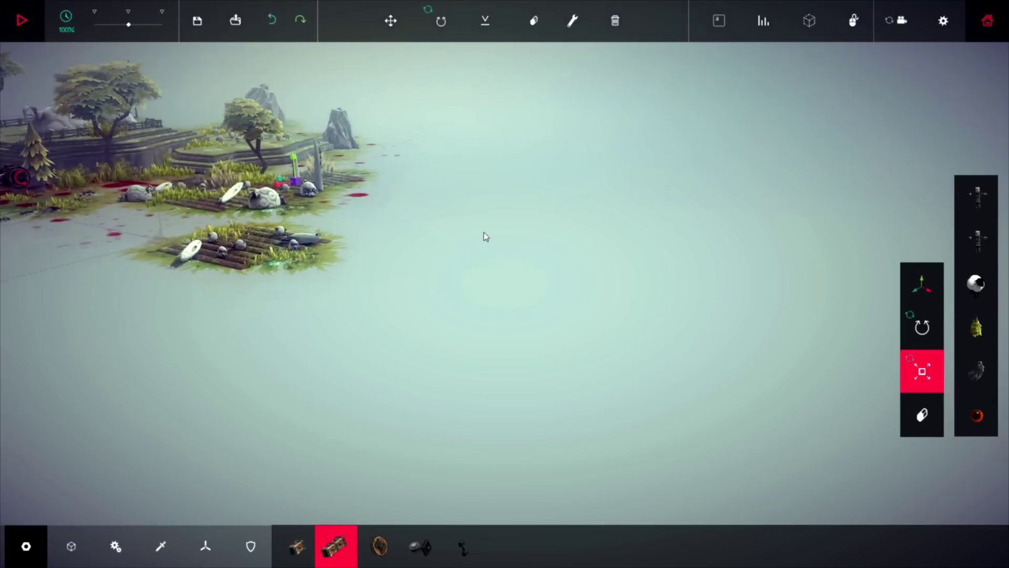
- Place several large rocks in a loose cluster on the empty ground beside the sheep level
right_click_drag(484, 231, 415, 225)
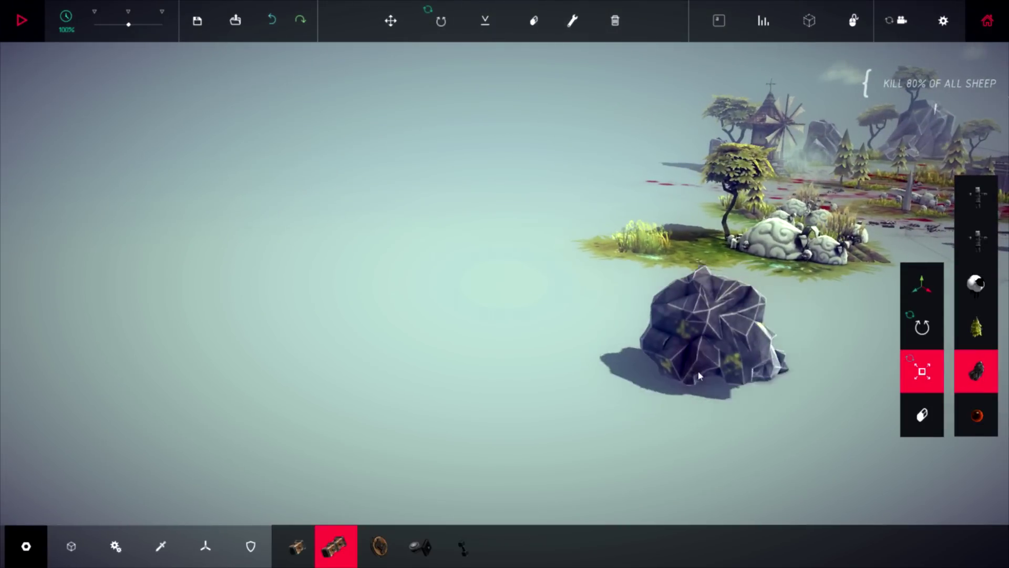
mouse_move(699, 374)
left_mouse_down()
mouse_move(597, 372)
mouse_move(862, 371)
mouse_move(518, 372)
mouse_move(684, 364)
left_mouse_up()
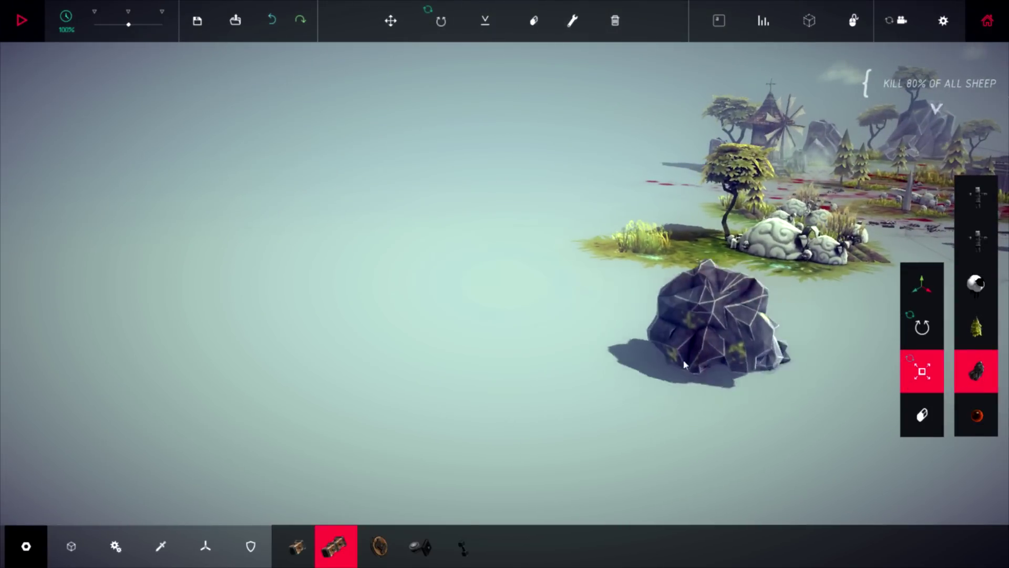
left_click(508, 358)
left_click(577, 268)
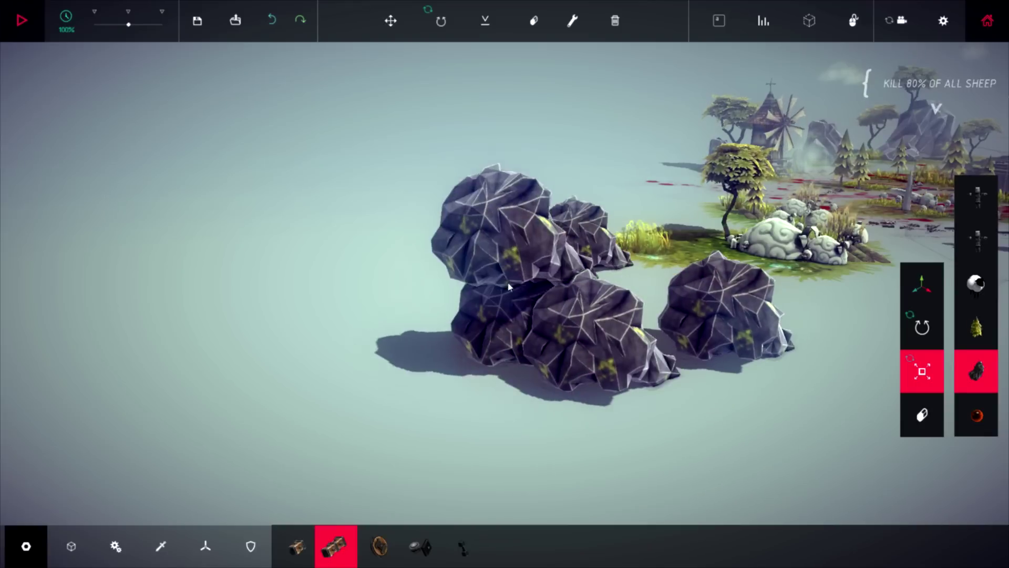
right_click_drag(502, 302, 707, 357)
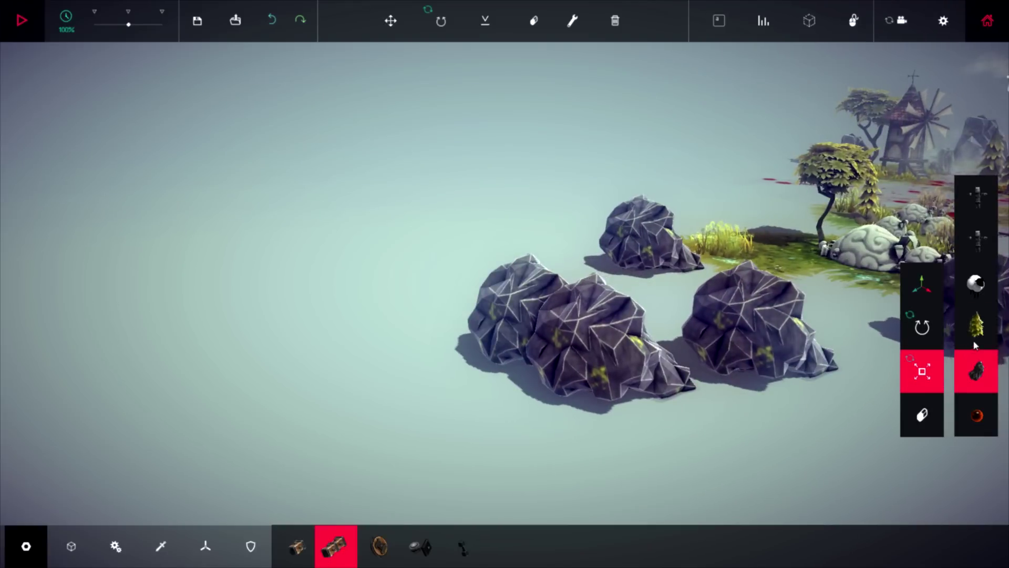
- Place pine trees on top of the new rocks and one on the ground beside them
left_click(431, 326)
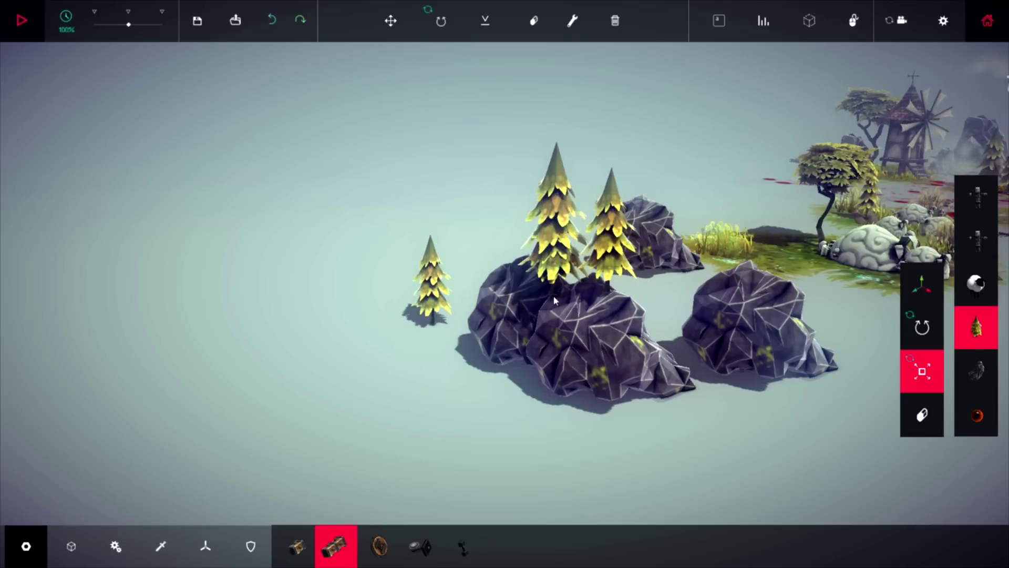
left_click(665, 248)
key("a")
key("w")
key("d")
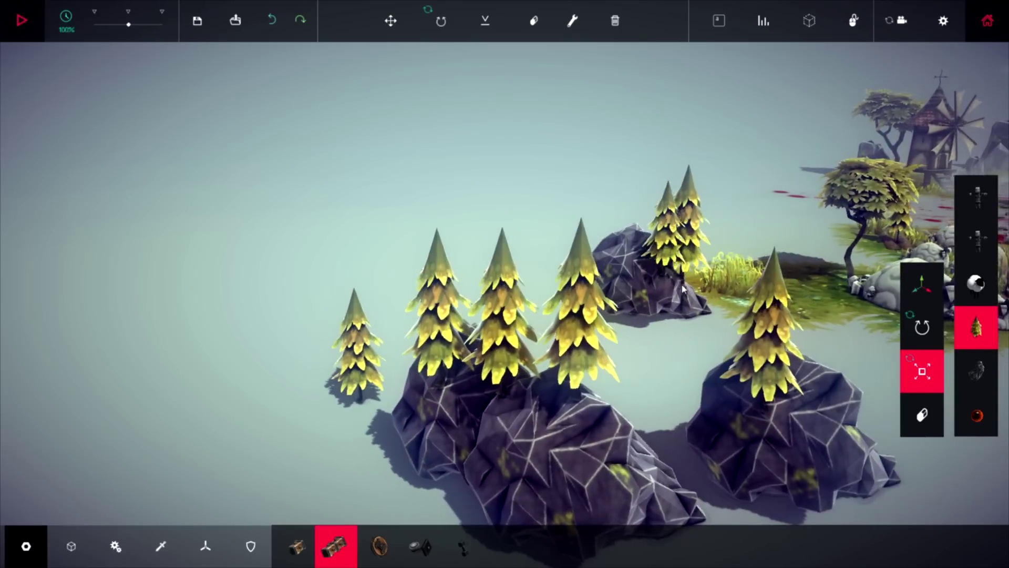
- Place a dense crowd of archers on the ground in front of and between the rocks
right_click_drag(663, 295, 808, 301)
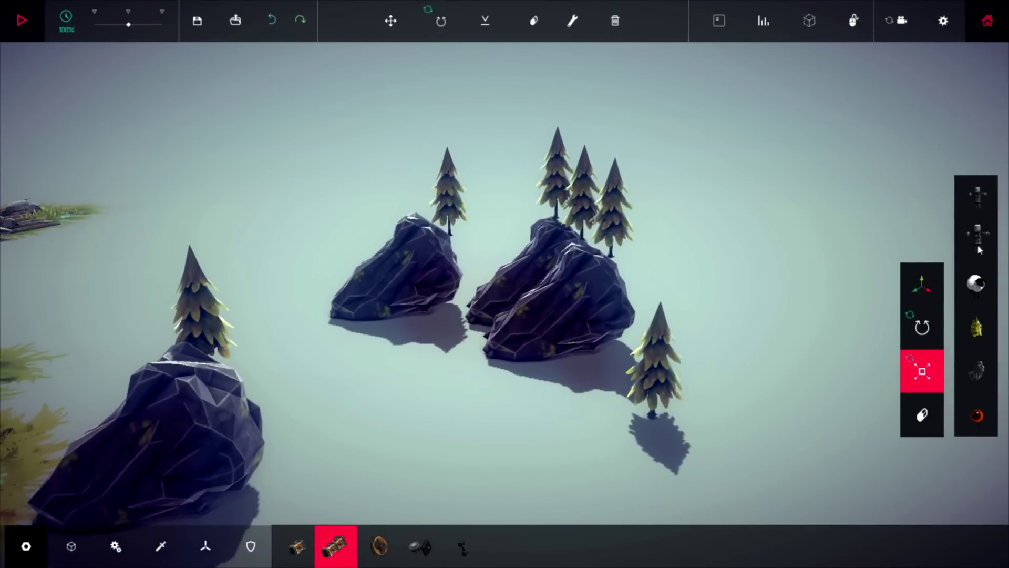
left_click(407, 363)
key("s")
scroll(447, 405, "up", 4)
key("a")
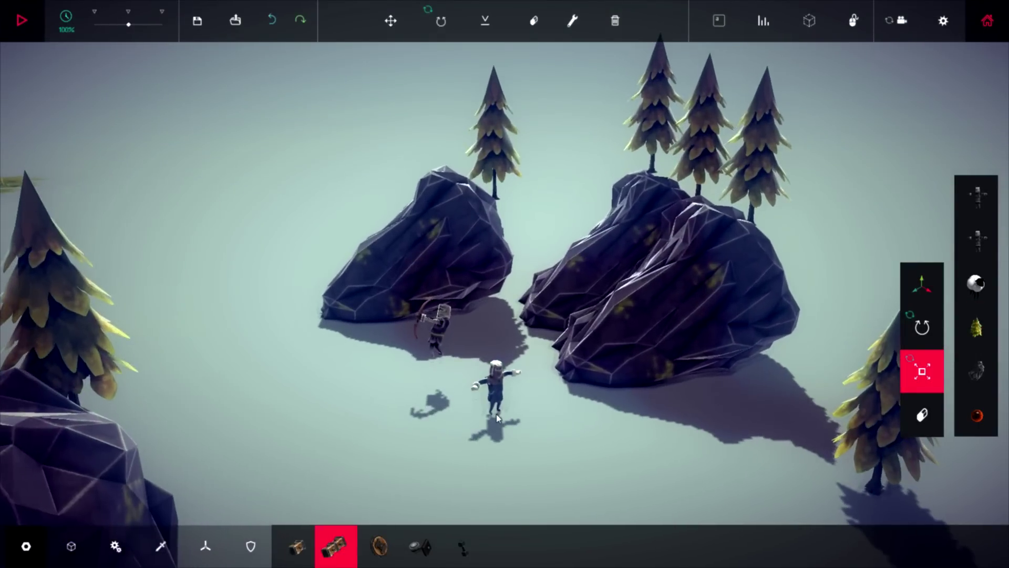
key("s")
left_click(551, 422)
left_click(600, 422)
left_click(655, 422)
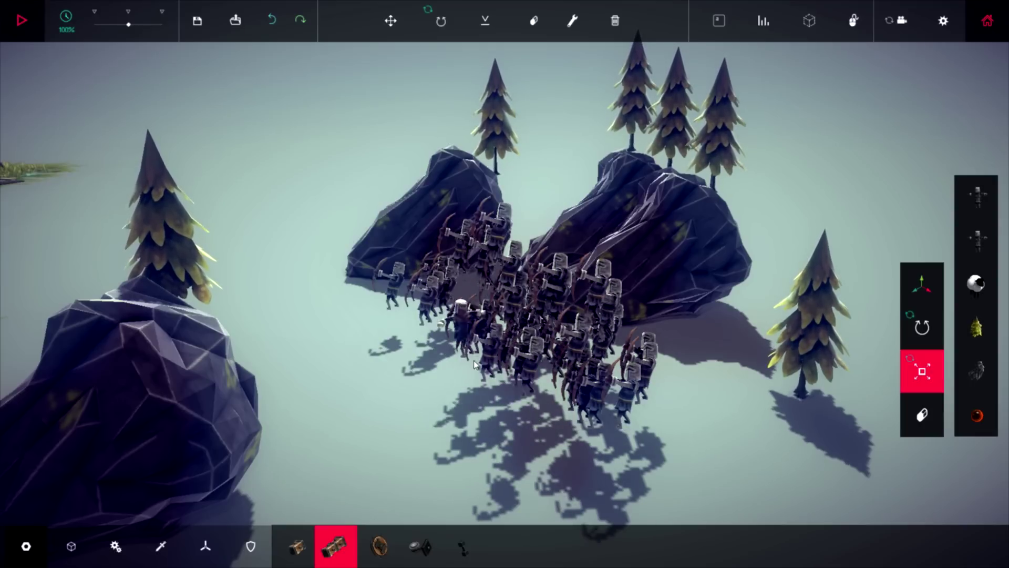
left_click(502, 415)
- Run the simulation and view the packed archers between the rocks from different angles
right_click_drag(543, 418, 671, 420)
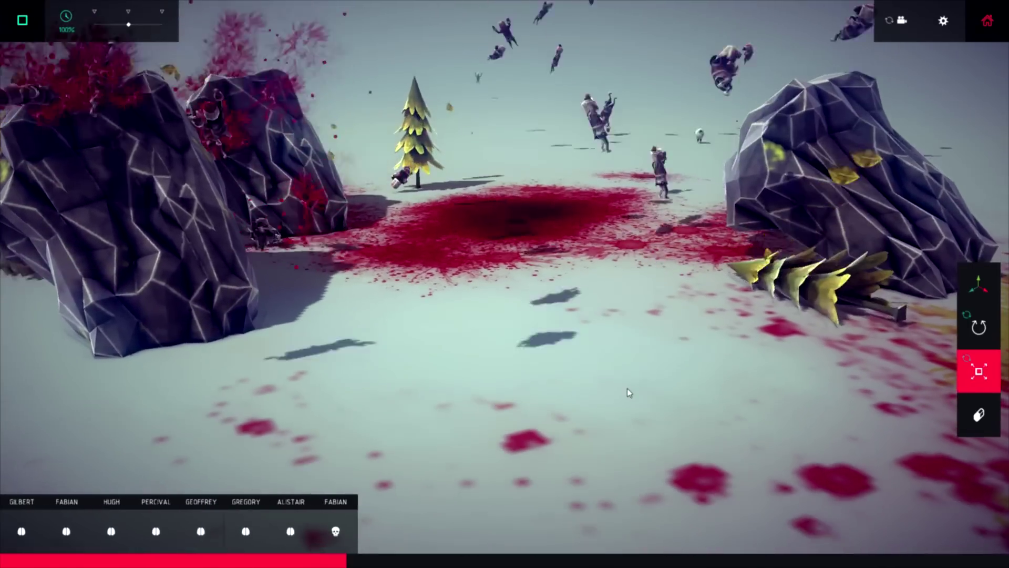
right_click_drag(616, 376, 578, 384)
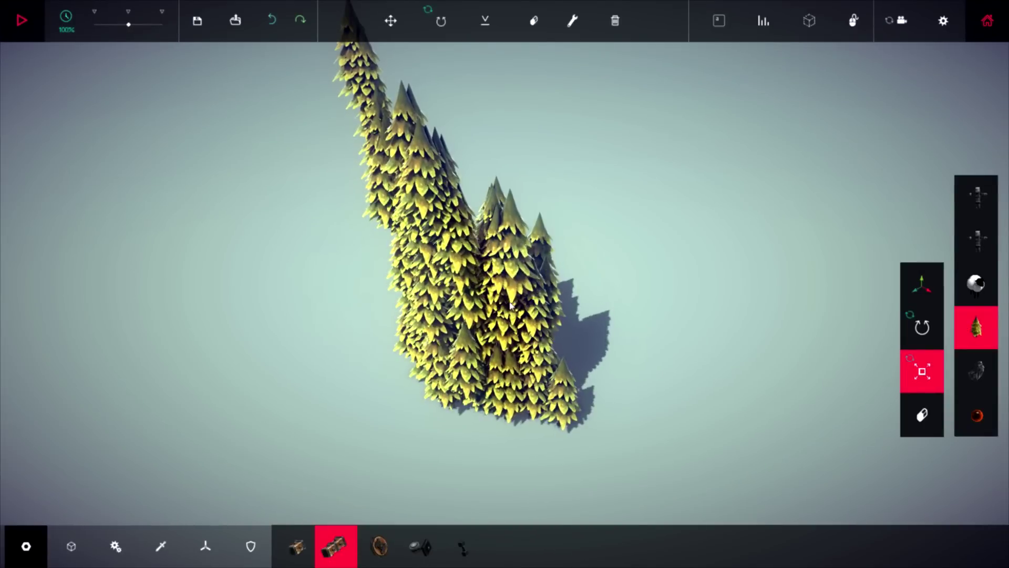
- Stack many pine trees into a dense tower with outward-leaning arms on empty ground
right_click_drag(510, 305, 368, 353)
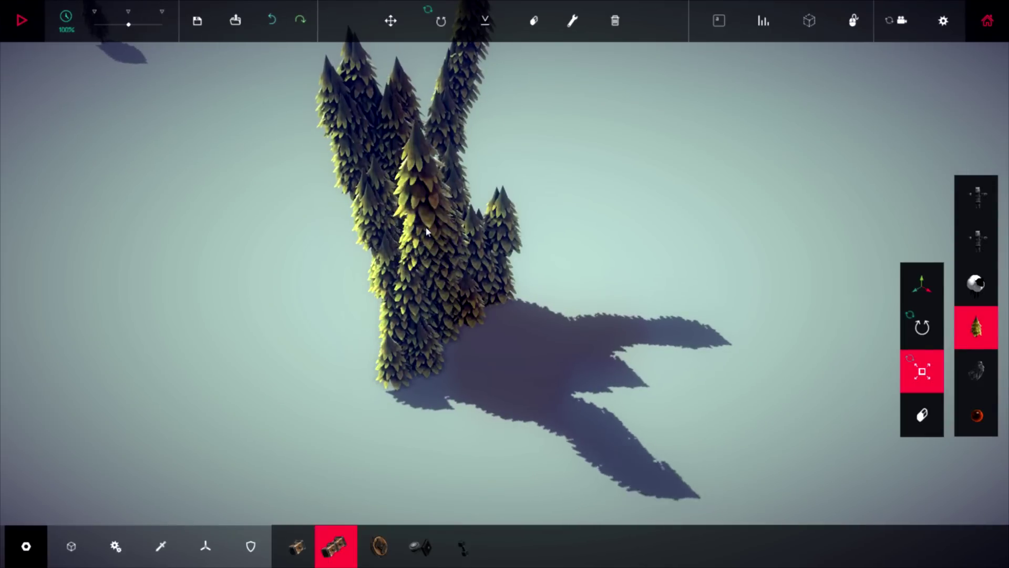
right_click_drag(465, 280, 523, 327)
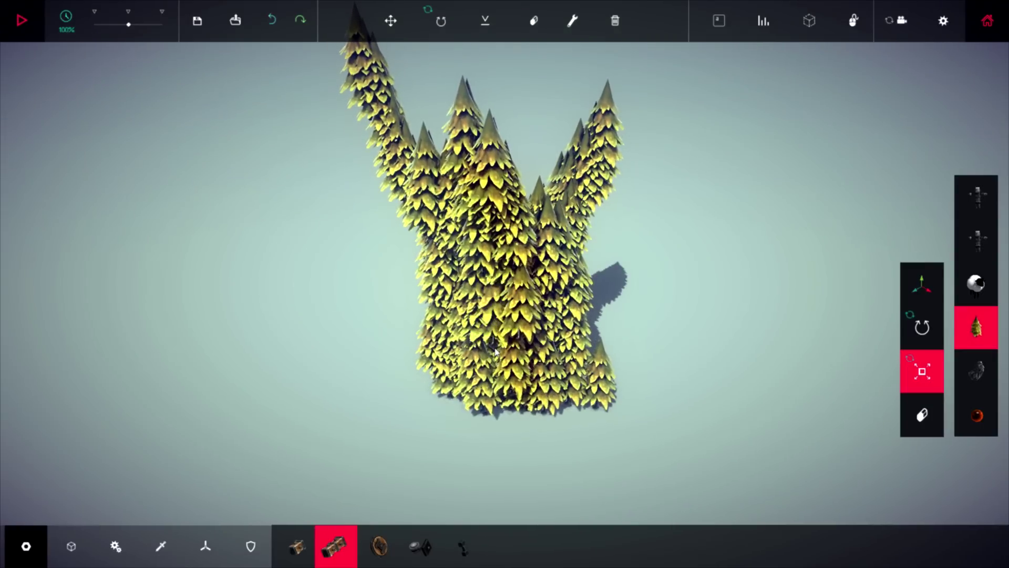
right_click_drag(496, 352, 596, 178)
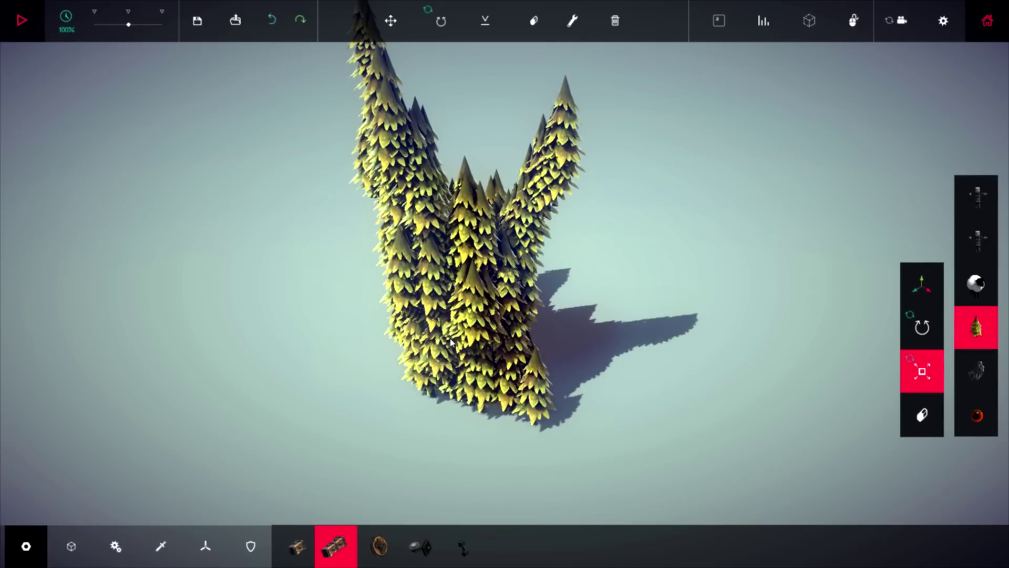
right_click_drag(453, 325, 567, 339)
scroll(567, 339, "down", 4)
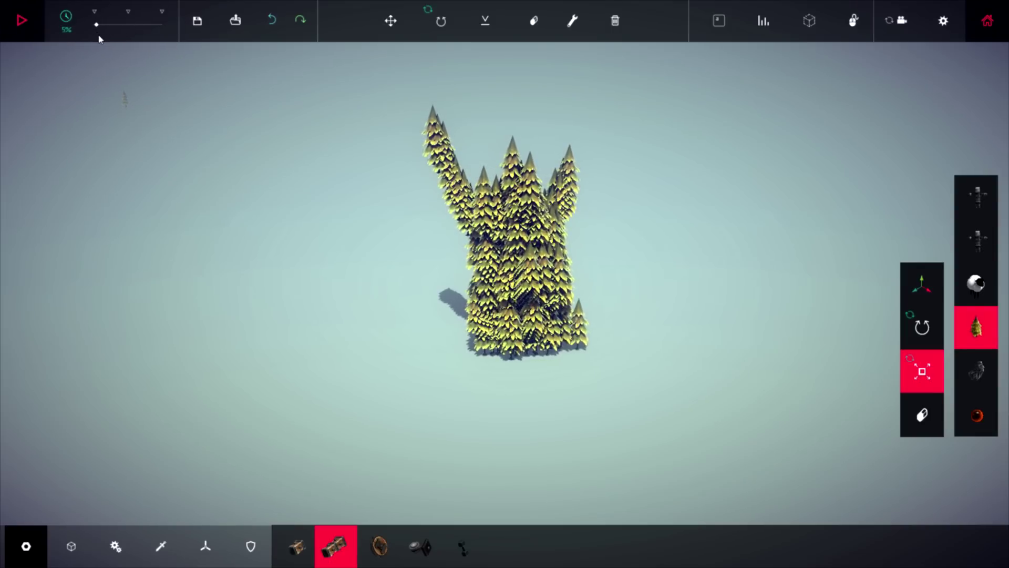
- Test the pine tree tower in the simulation at 5% time speed, then stop it
key("space")
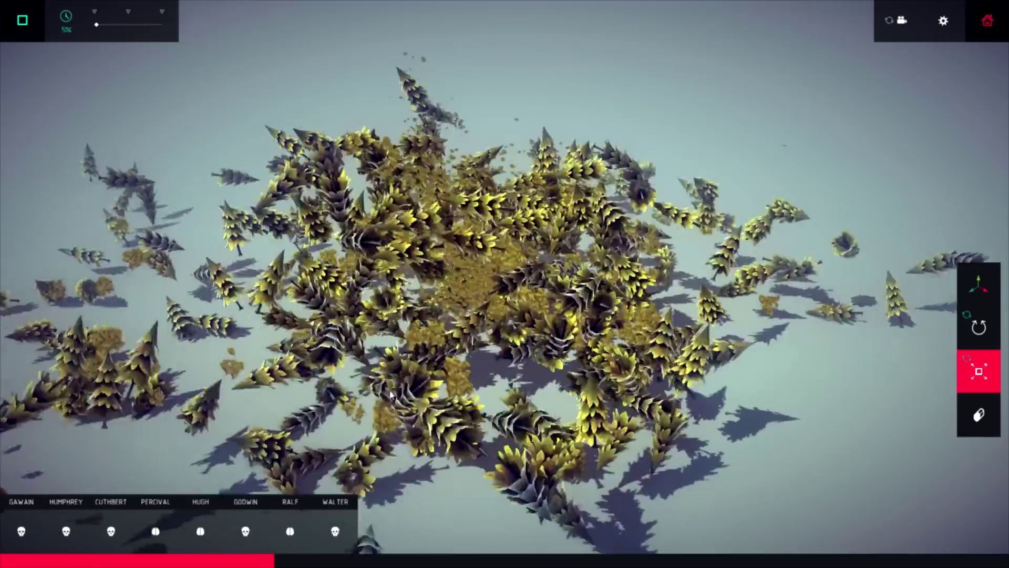
right_click_drag(391, 394, 361, 361)
key("space")
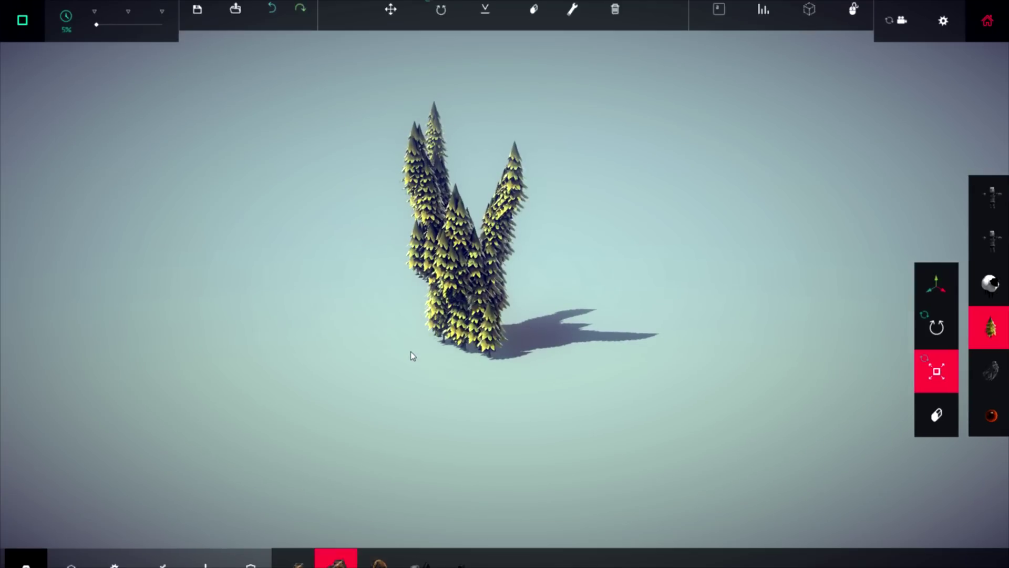
- Lower the time speed to 1% and test the pine tree tower in the simulation again, stopping it after the run
key("space")
left_click(24, 20)
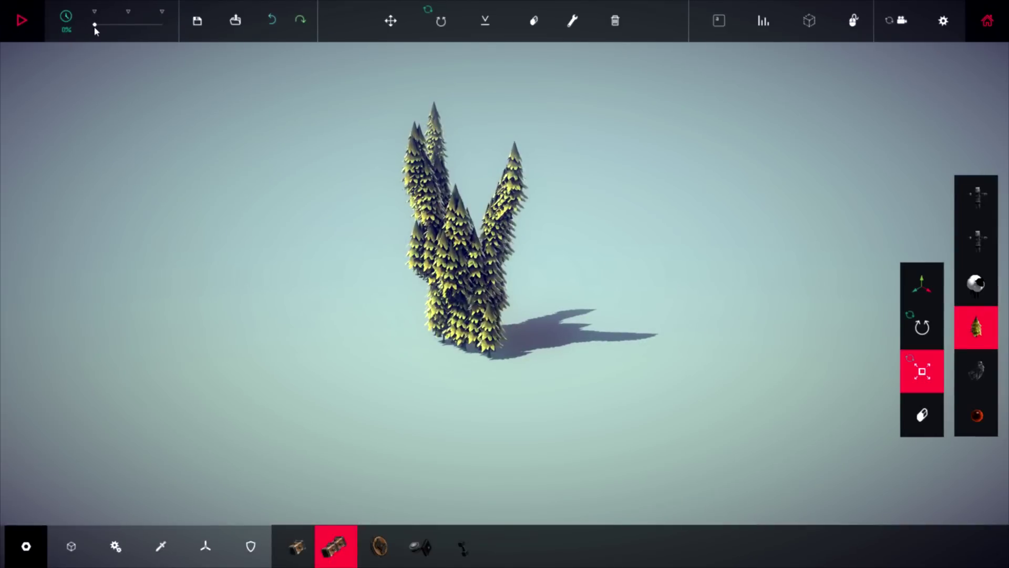
key("space")
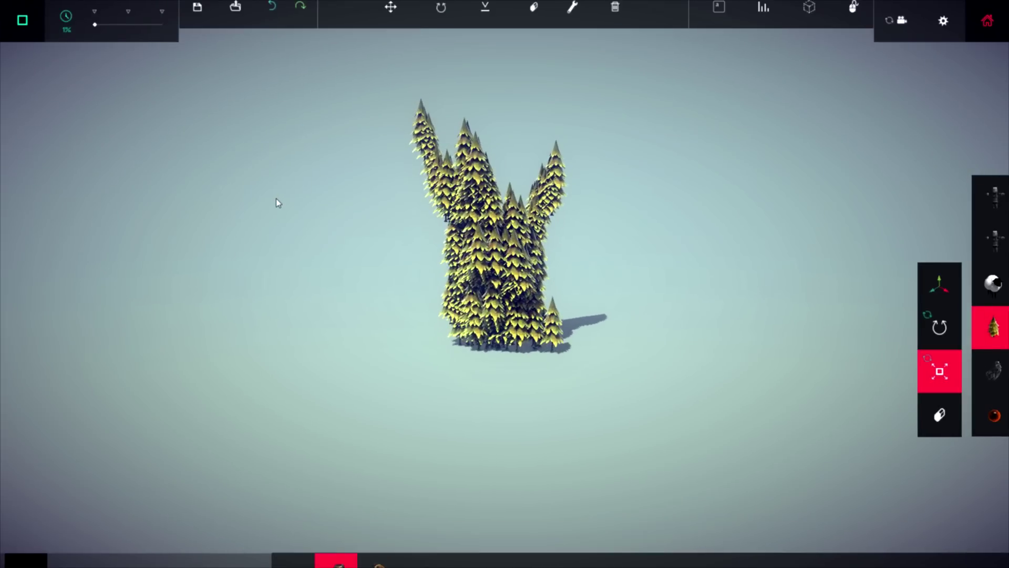
key("space")
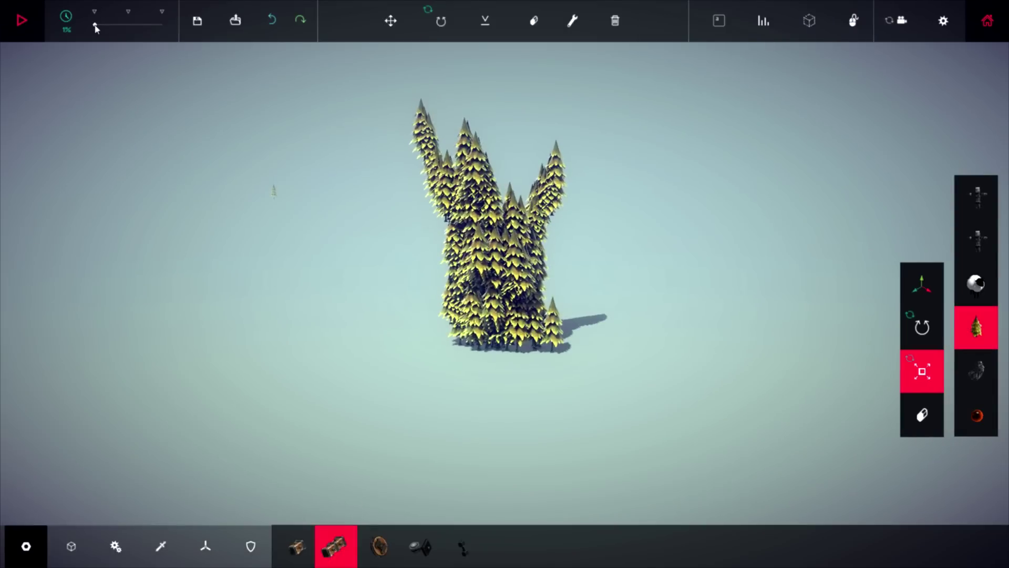
- Run and stop the simulation on the pine tree tower three more times at the lowest time speed
key("space")
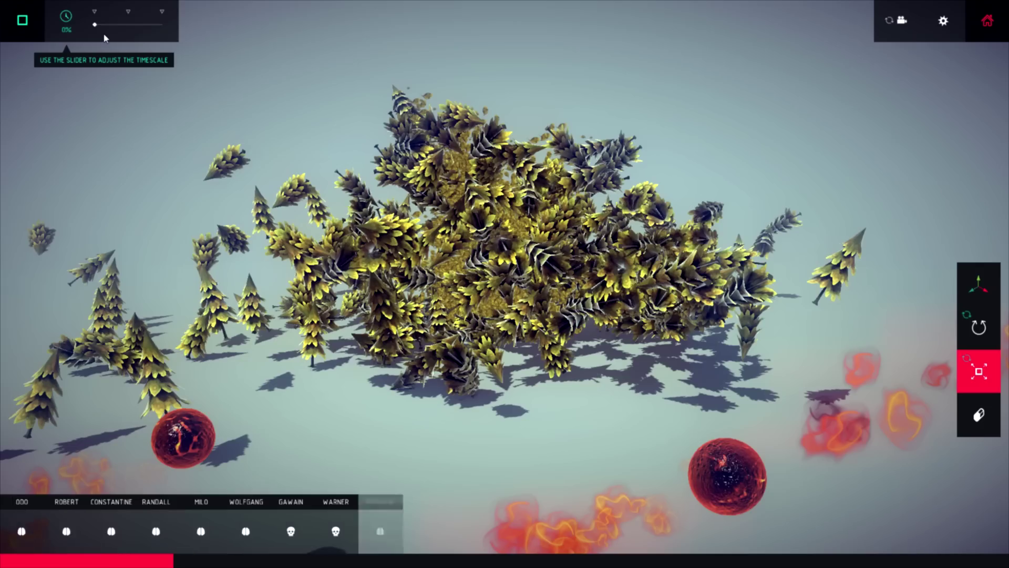
key("space")
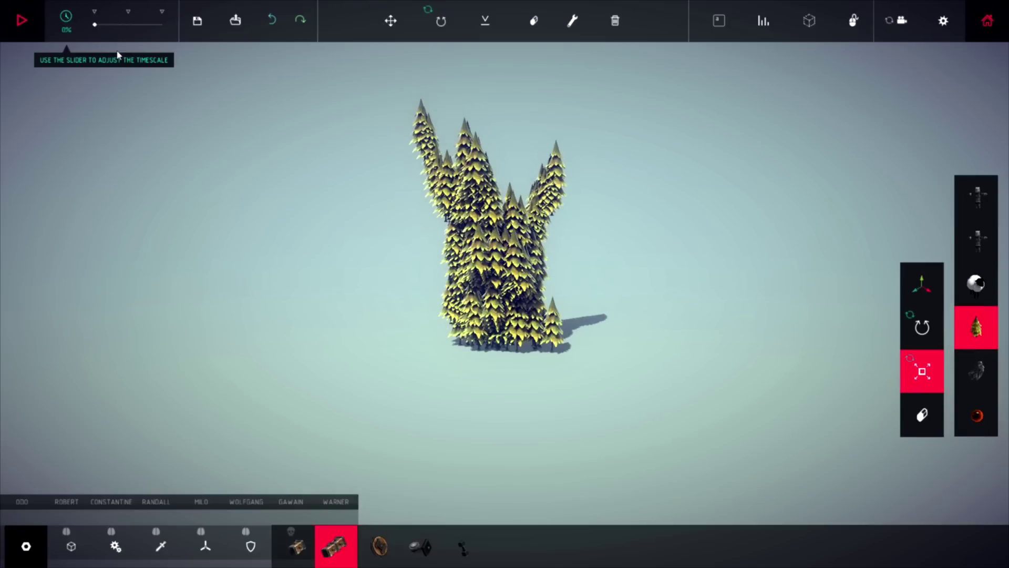
key("space")
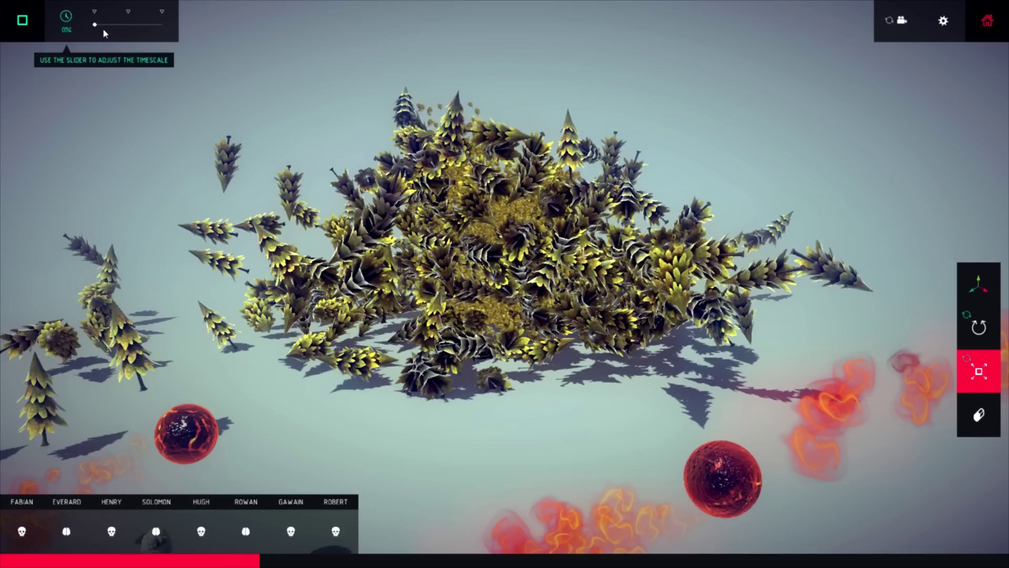
key("space")
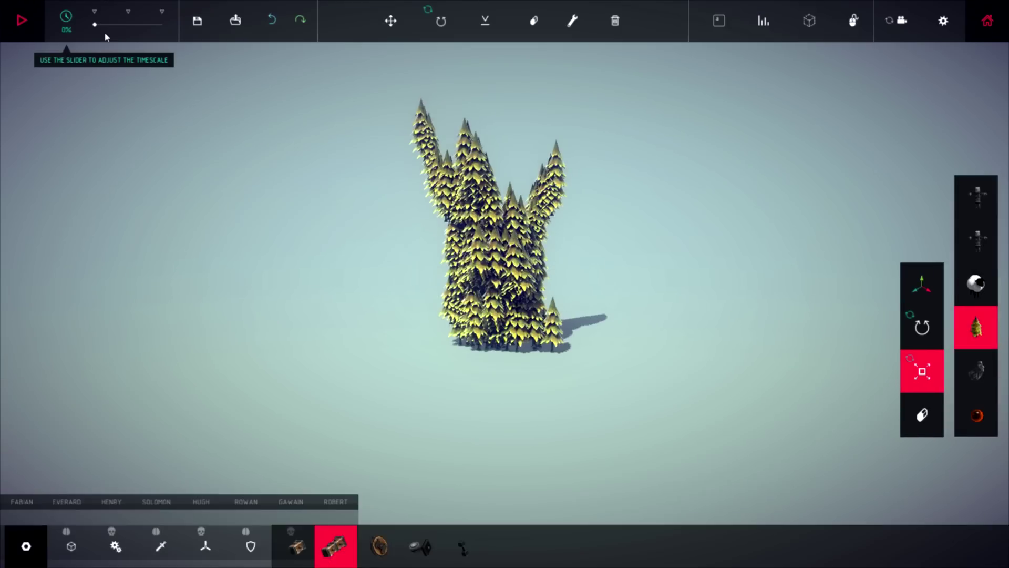
key("space")
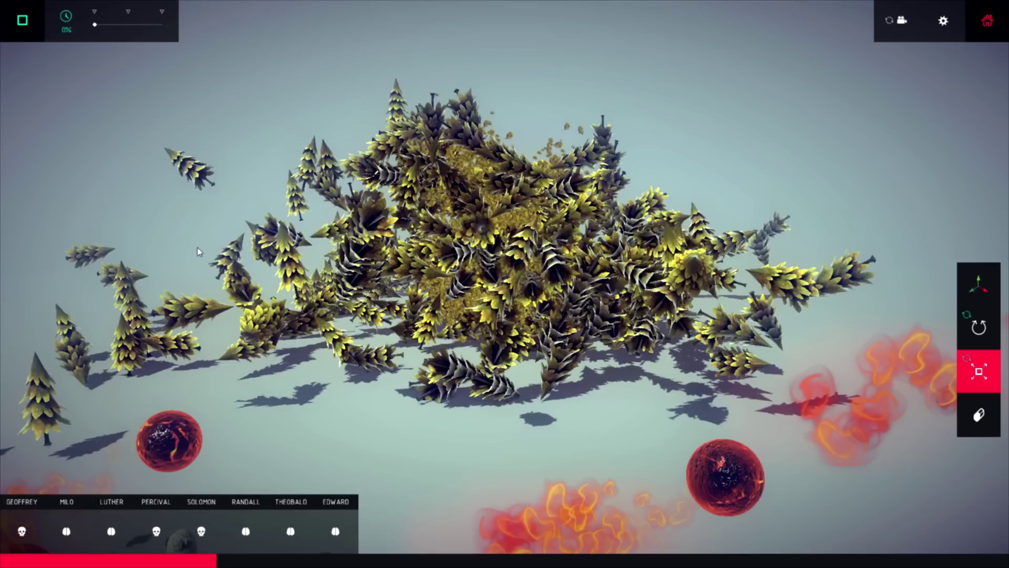
key("space")
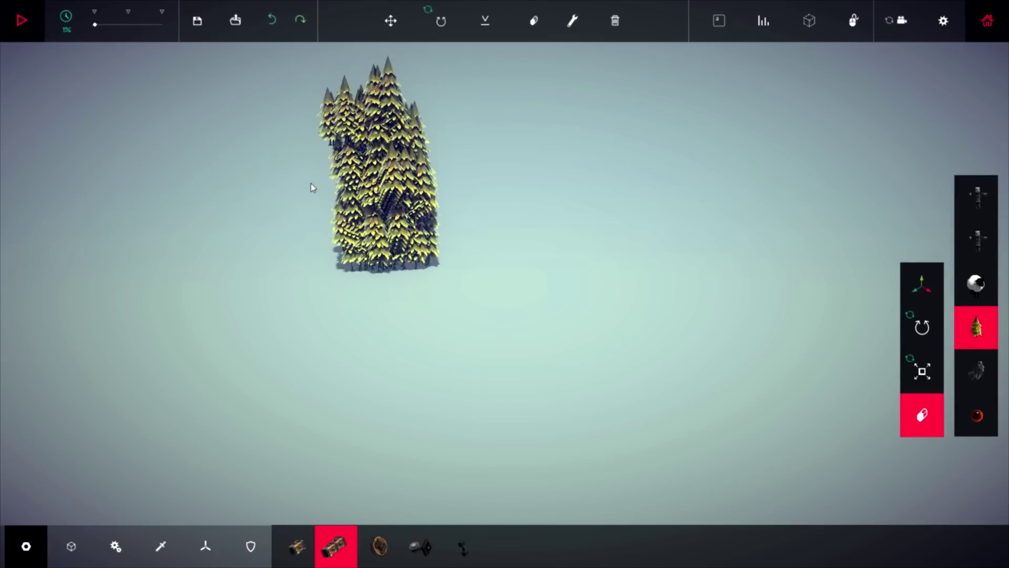
- Simulate the pine tree tower from a closer, different side and raise the time speed to 13% during the run
key("w")
key("a")
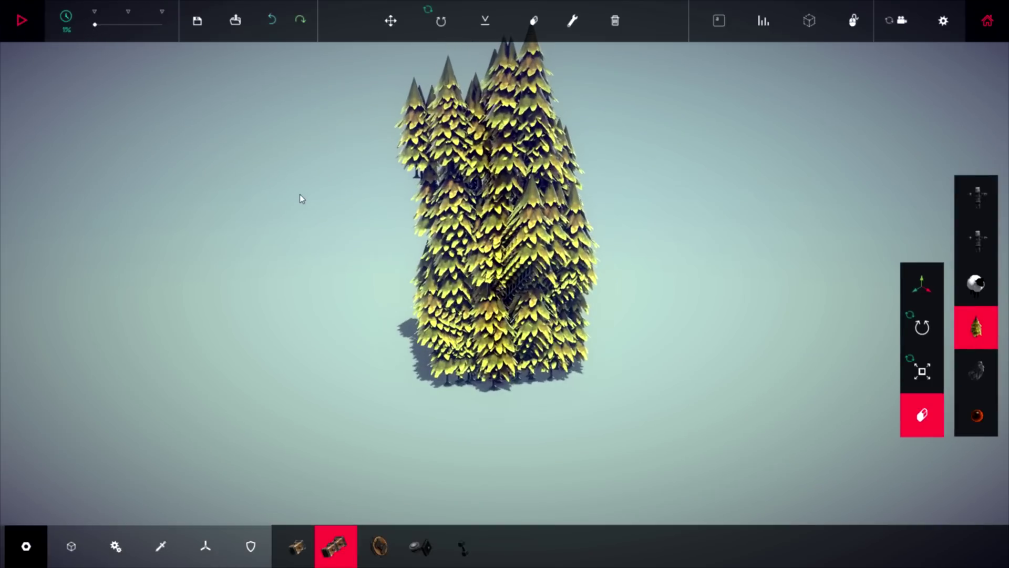
key("space")
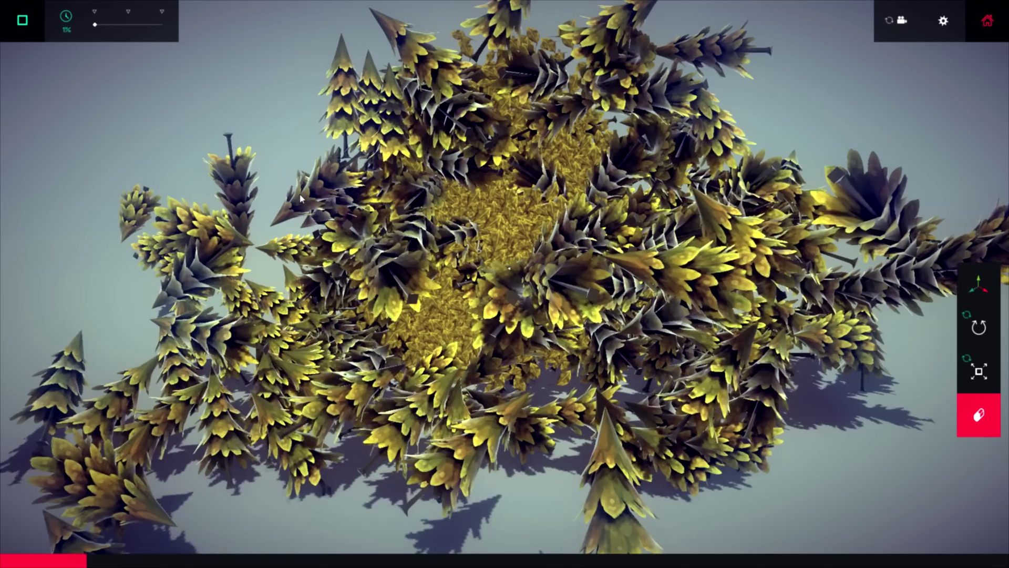
scroll(302, 190, "down", 5)
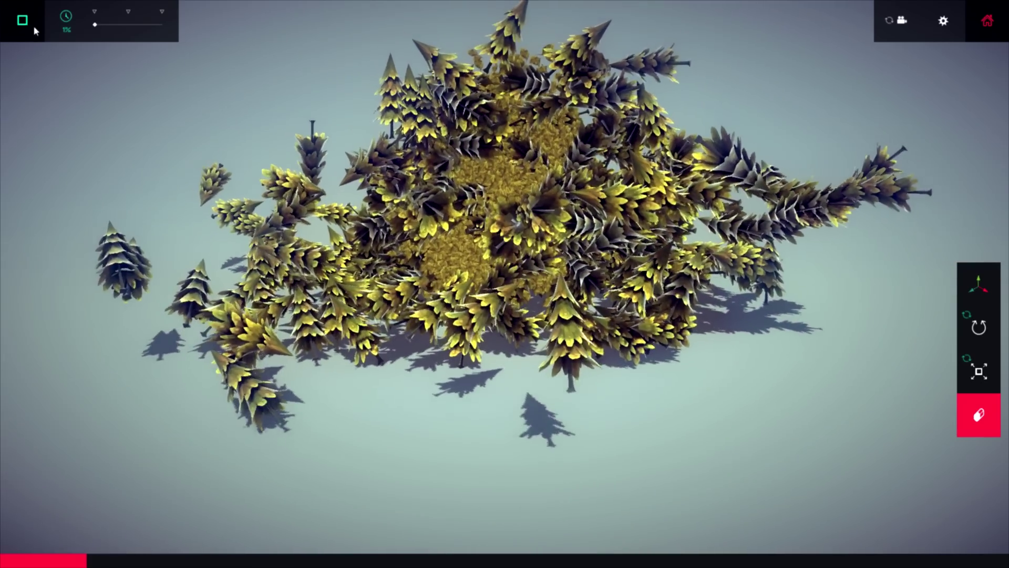
left_click_drag(95, 25, 99, 25)
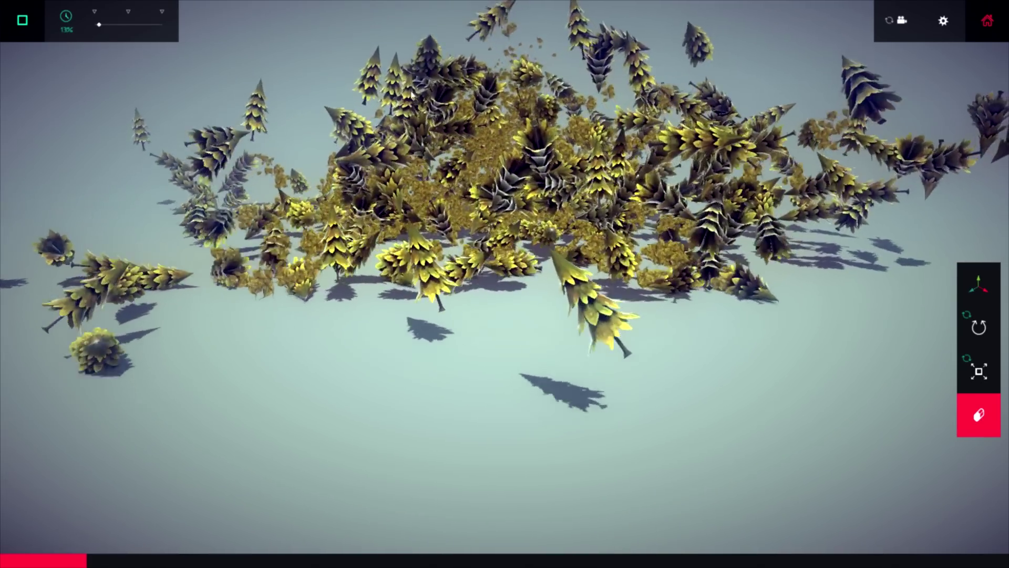
scroll(480, 171, "down", 5)
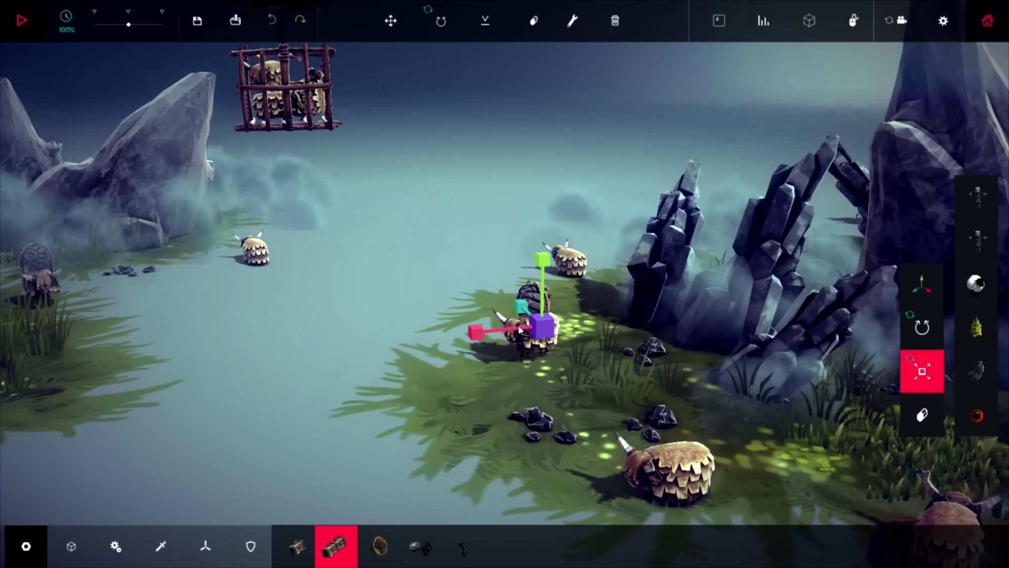
- Enlarge the shield-bearing sheep on the grass beside the rocks to several times its size
left_click_drag(536, 323, 573, 323)
right_click_drag(573, 323, 494, 324)
key("w")
key("d")
left_click(612, 363)
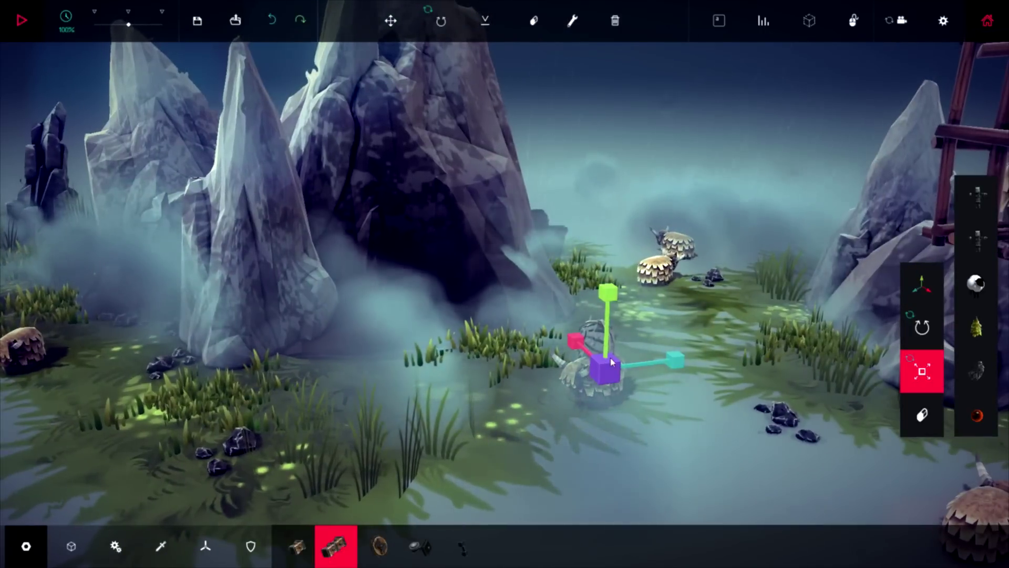
left_click_drag(663, 365, 645, 403)
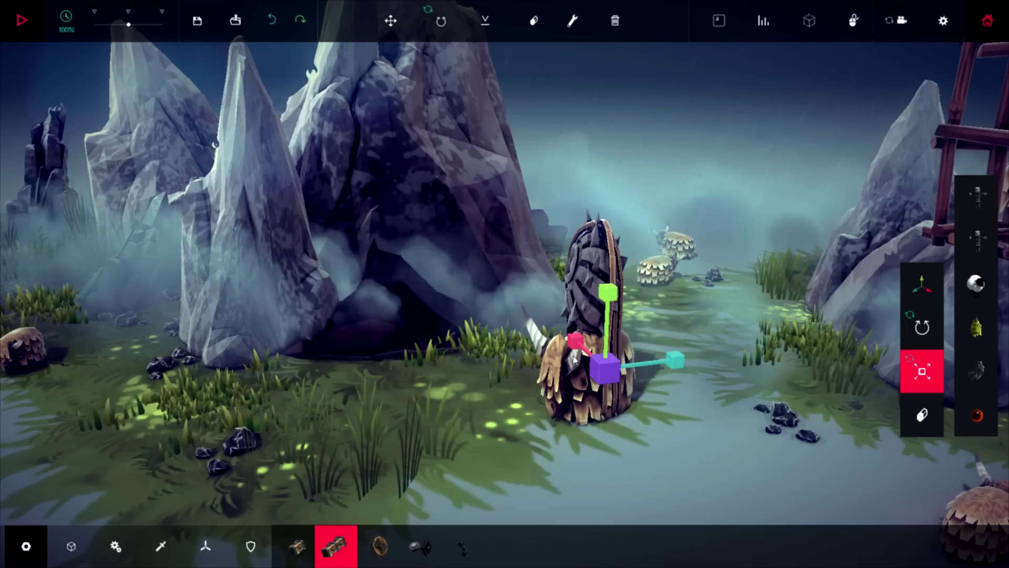
- Enlarge another sheep near the skeleton and dark rock spikes, and inspect the shield-bearing sheep behind the large rock
key("a")
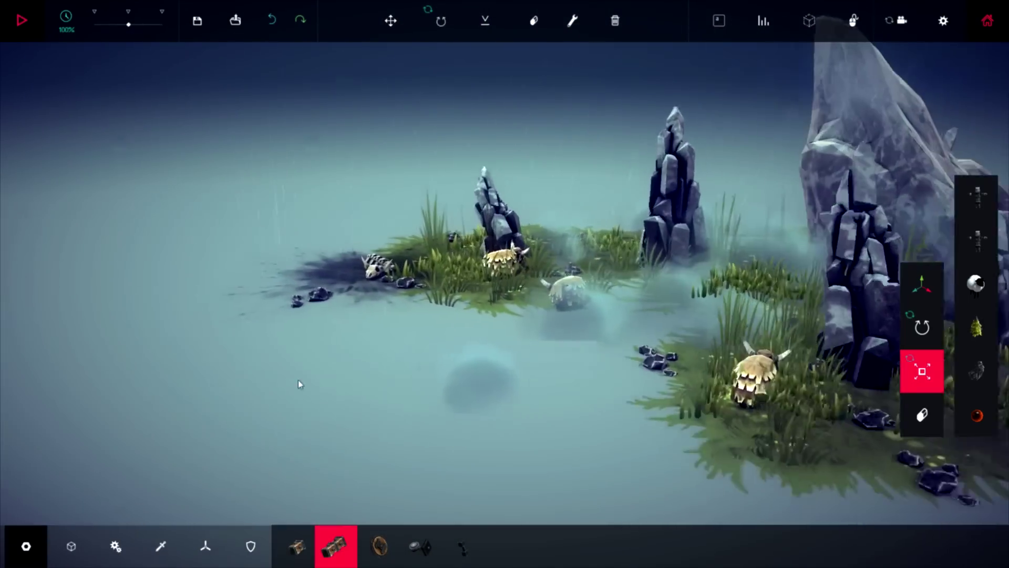
key("w")
right_click_drag(298, 379, 620, 420)
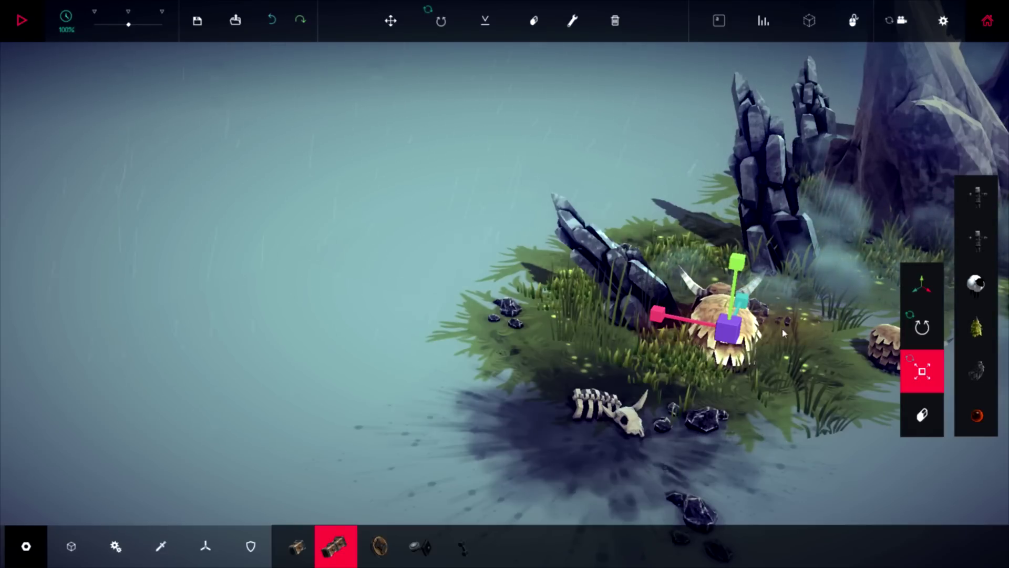
right_click_drag(783, 333, 857, 348)
key("w")
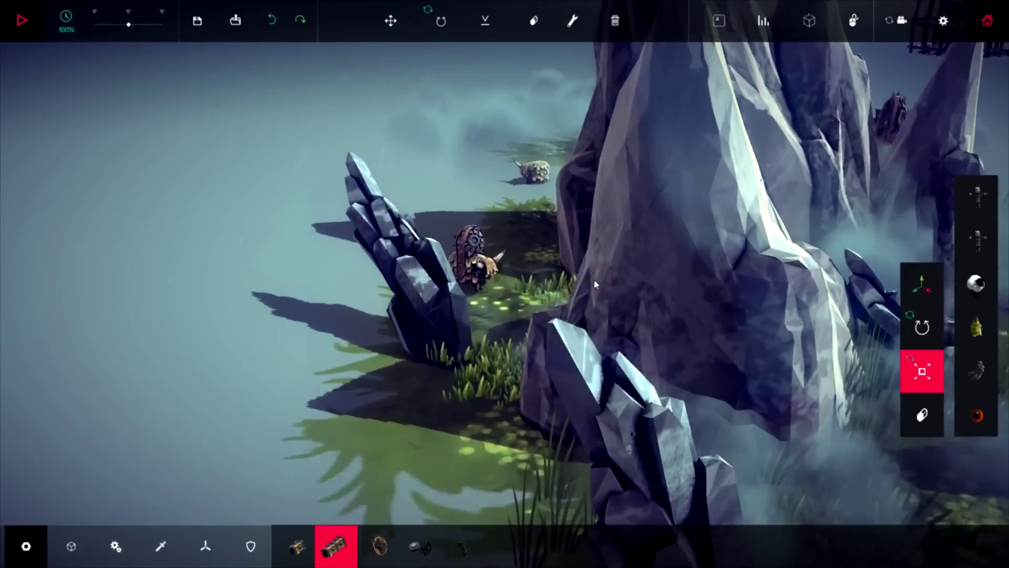
left_click(468, 379)
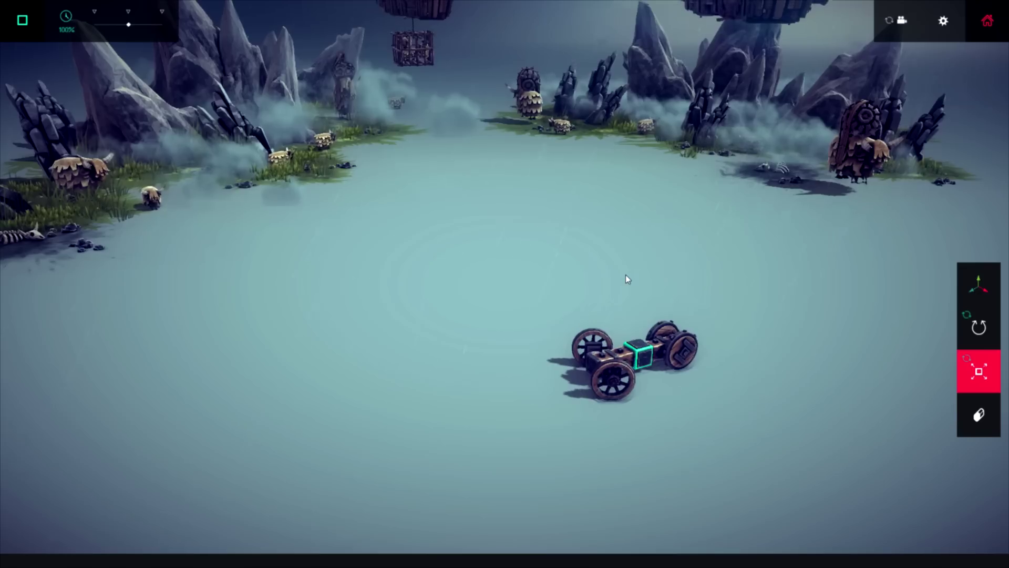
- Drive the four-wheeled vehicle in the simulation between the rocks into the enlarged shield-bearing sheep and view the wreck from several angles
key("Up")
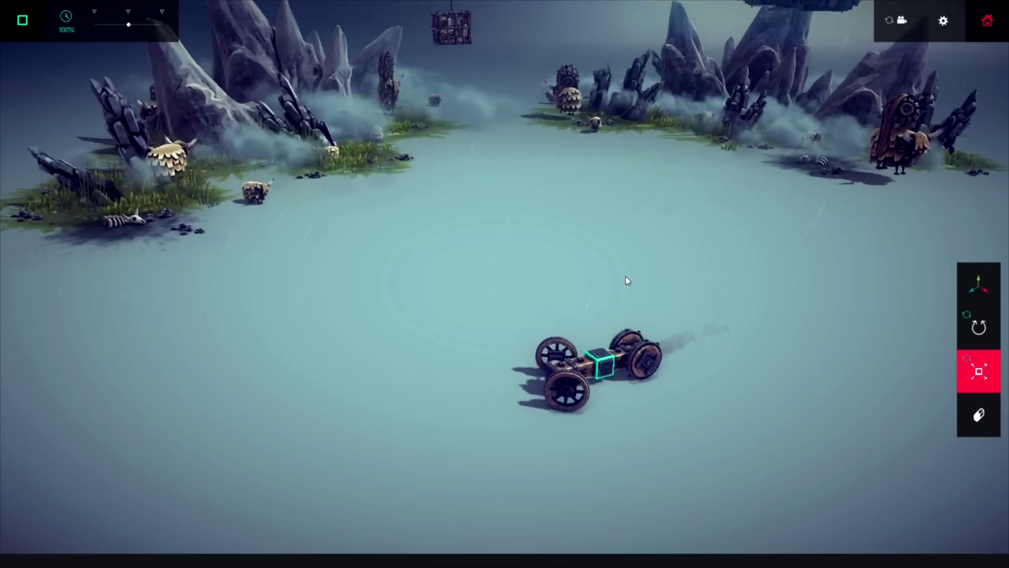
key("Right")
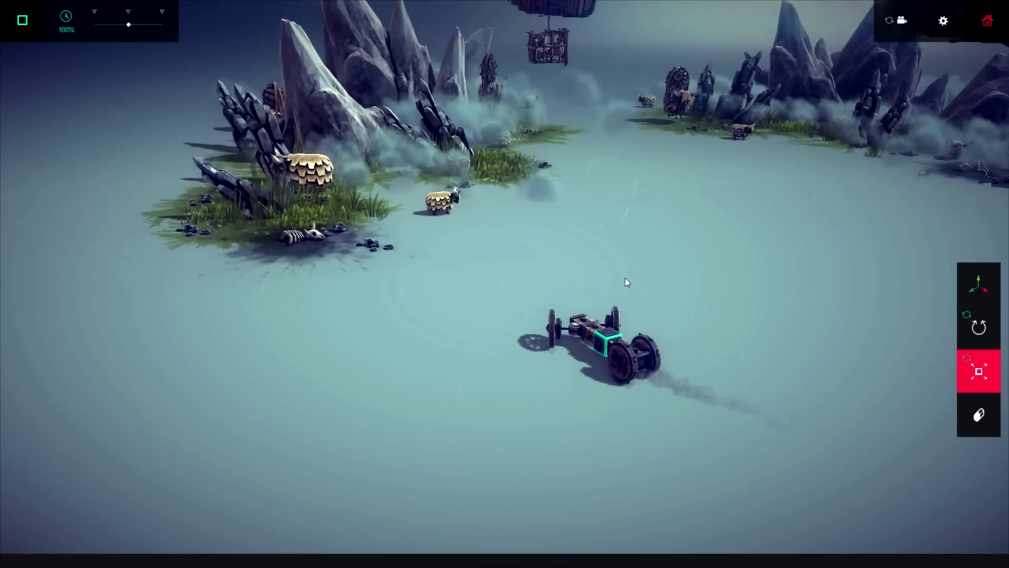
key("Left")
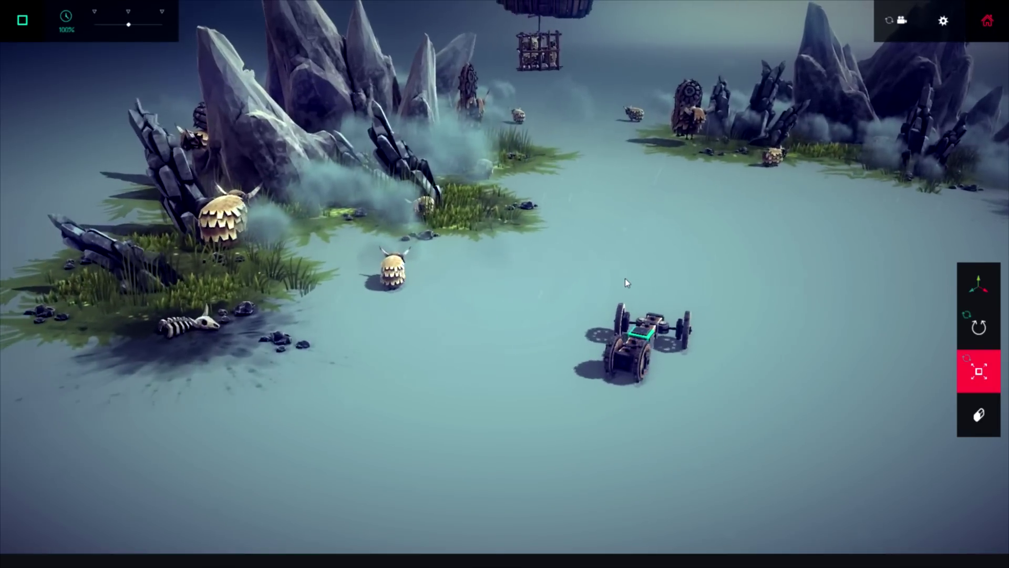
key("Up")
key("Right")
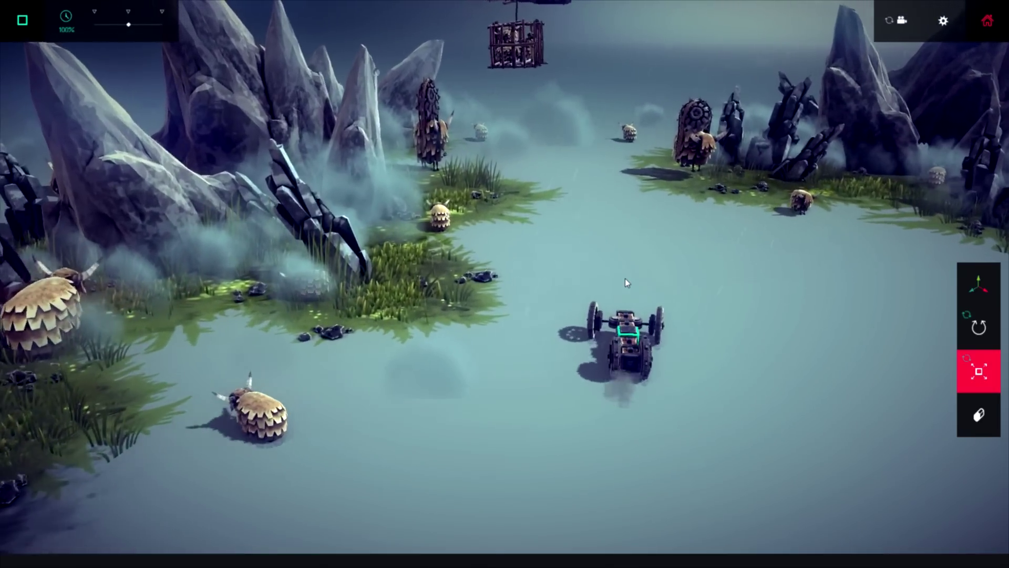
key("Up")
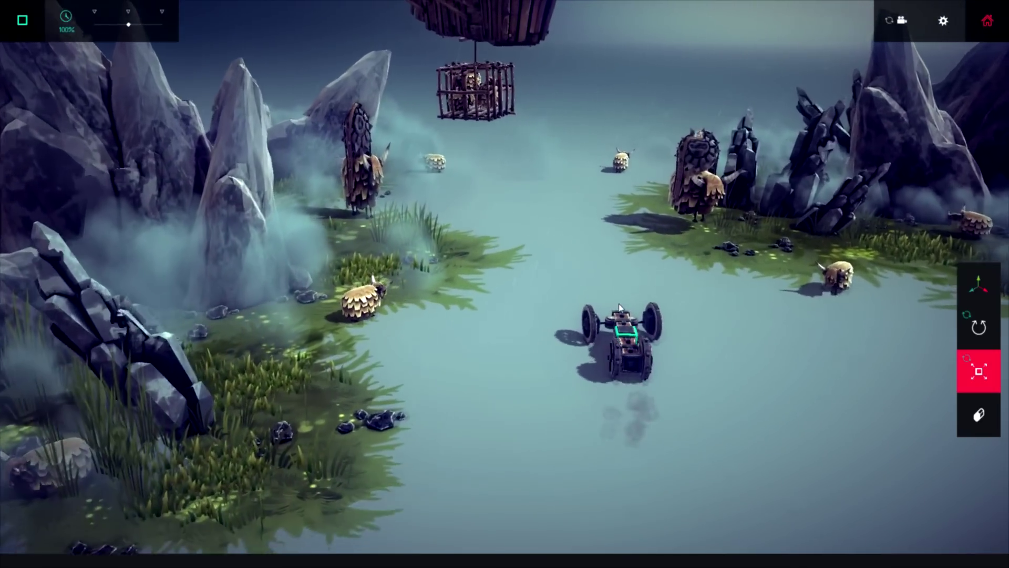
key("Up")
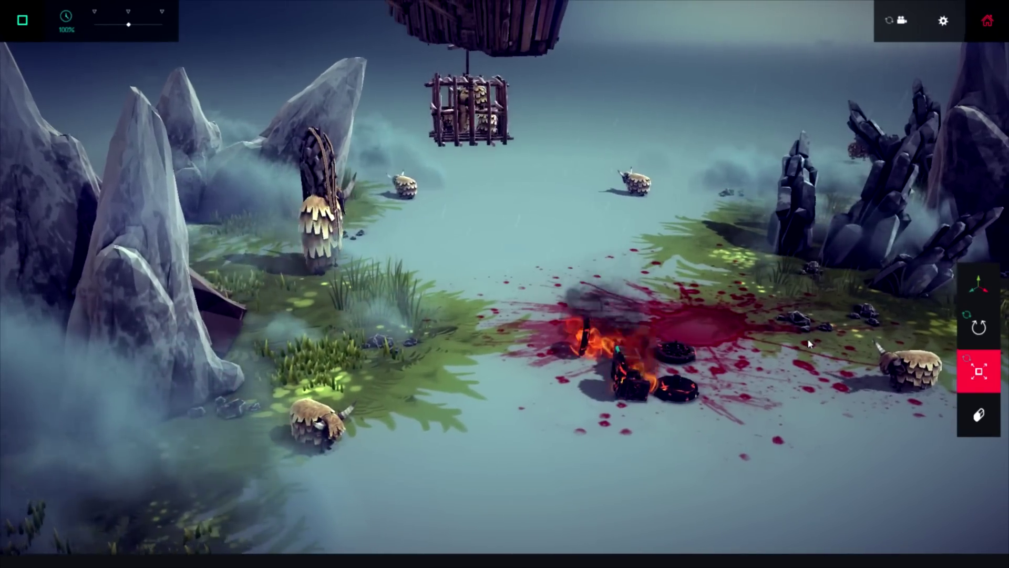
right_click_drag(809, 339, 722, 352)
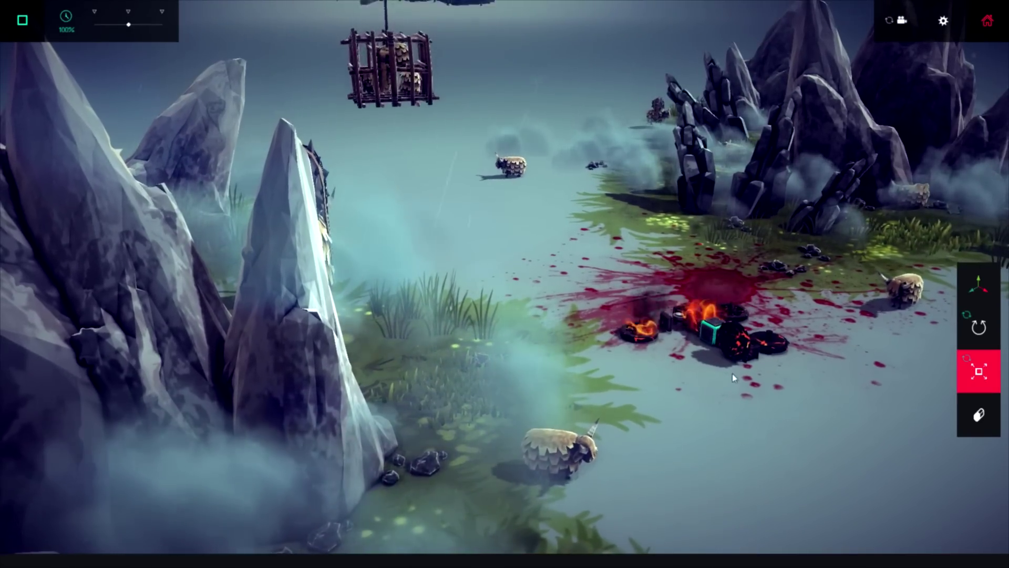
right_click_drag(736, 386, 704, 392)
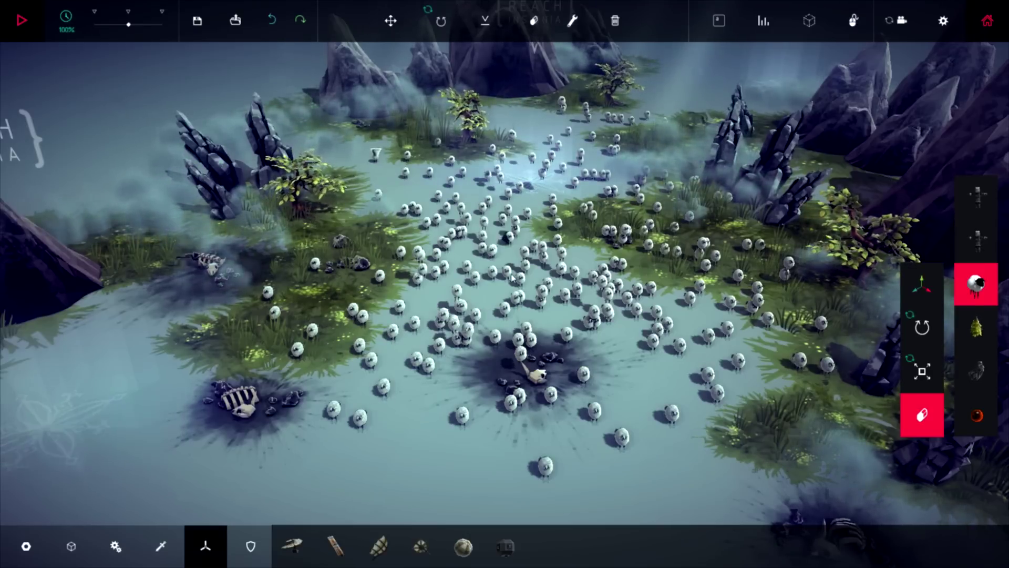
- Place more sheep at the far side of the herd, on the grass and open ground beyond the trees
key("w")
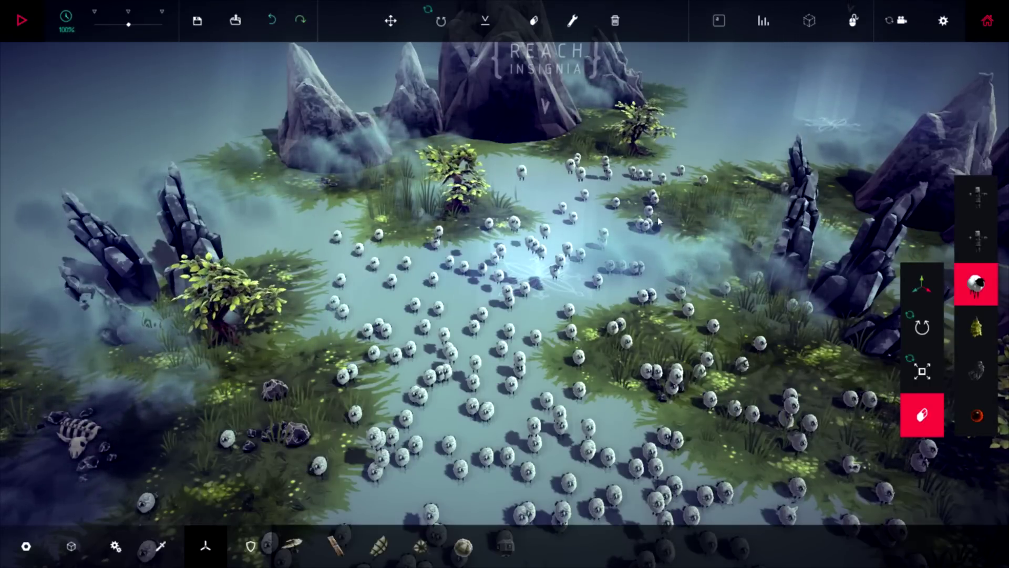
left_click(707, 237)
left_click(745, 183)
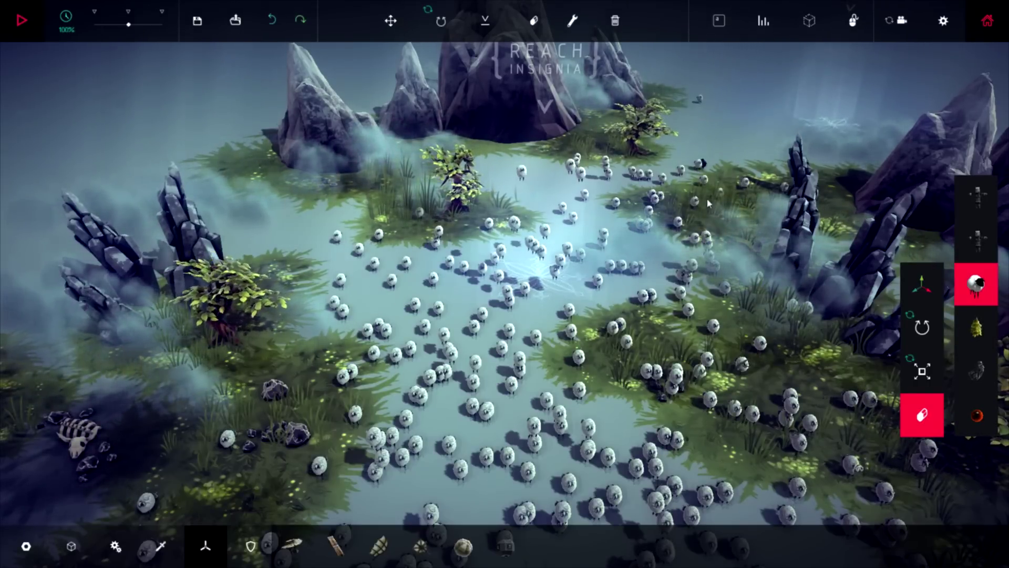
left_click(743, 150)
left_click(723, 132)
left_click(723, 123)
left_click(698, 99)
left_click(699, 155)
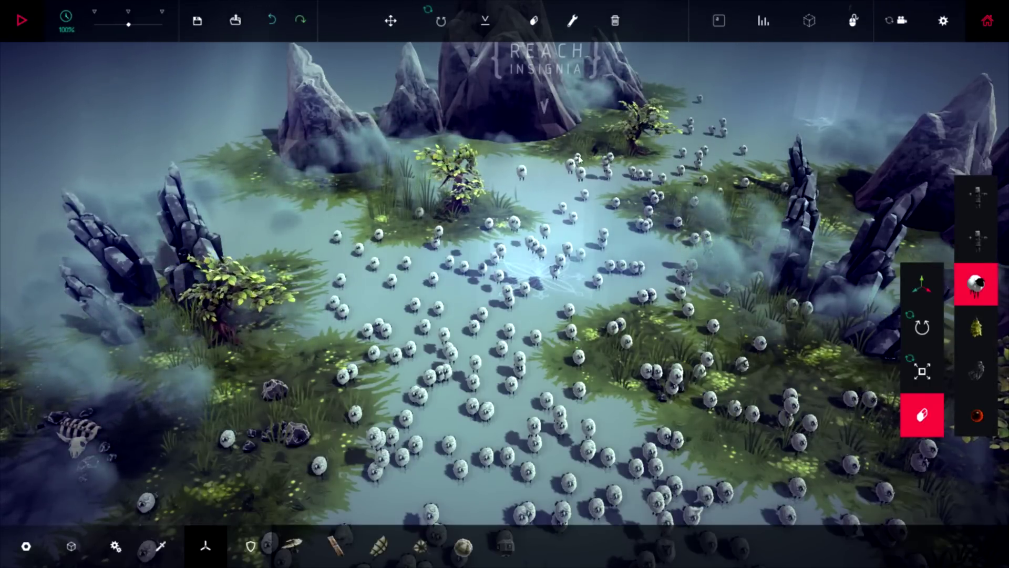
- Add a sheep at the near side of the herd, and run the simulation to watch the herd before stopping it
key("s")
key("s")
left_click(645, 345)
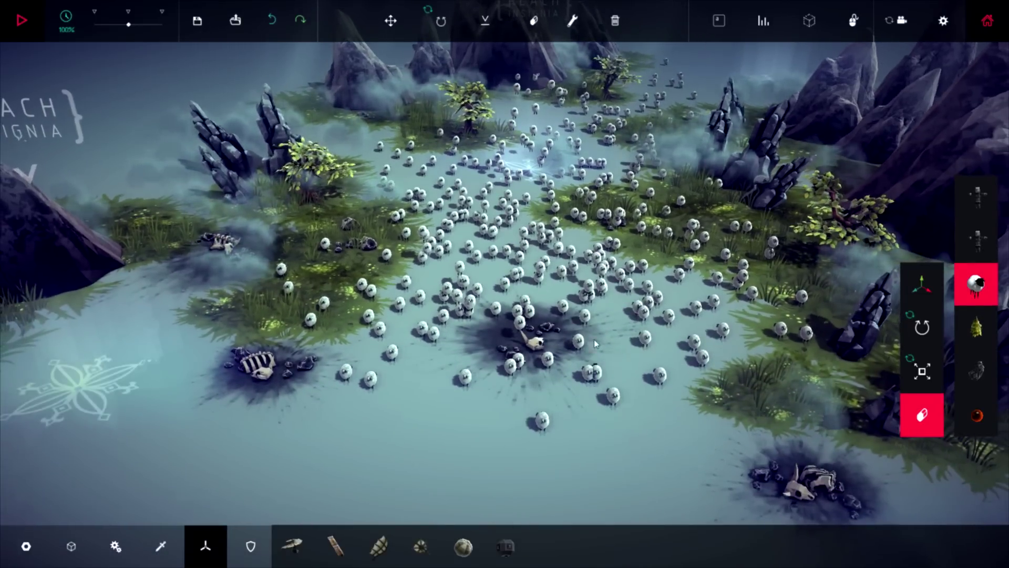
key("space")
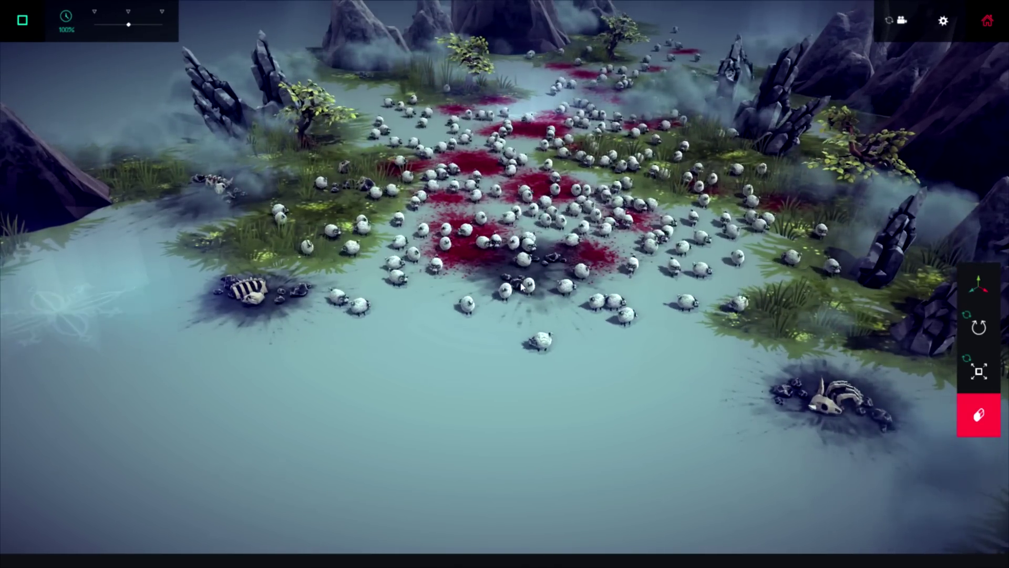
key("space")
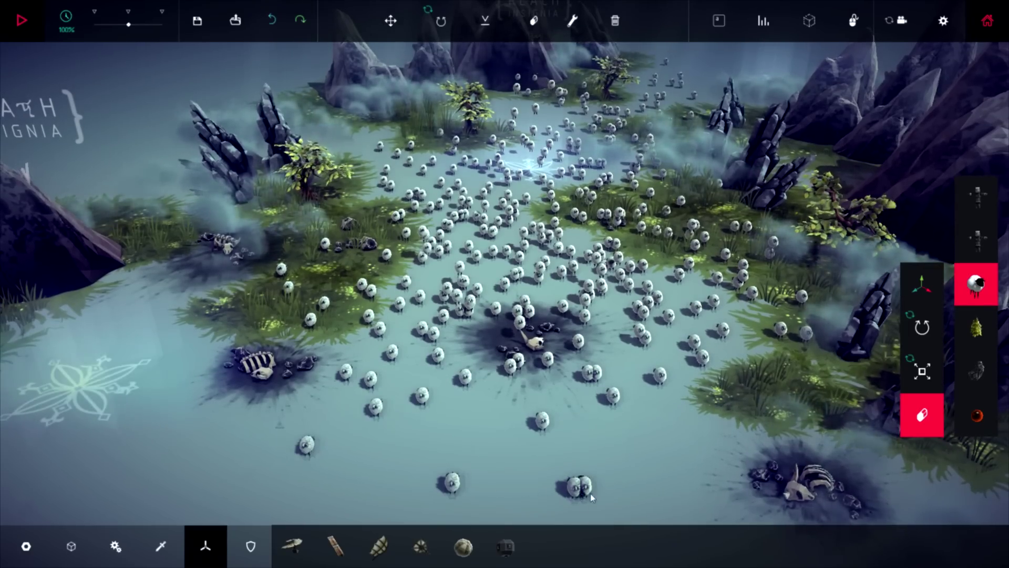
- Scatter many more sheep across the herd, the side grass patches and the open ground around the skeletons
left_click_drag(591, 493, 651, 204)
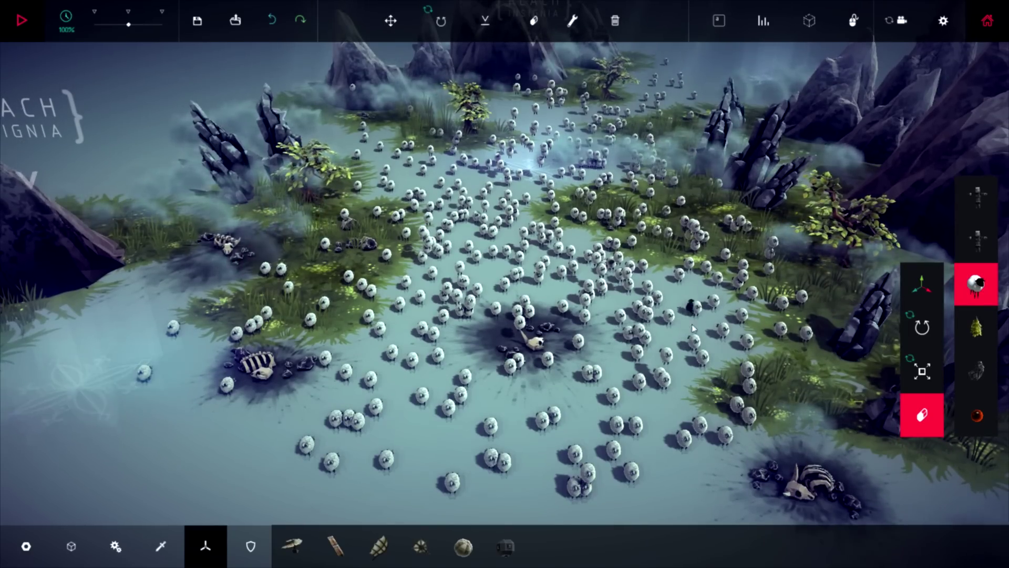
key("d")
key("w")
key("s")
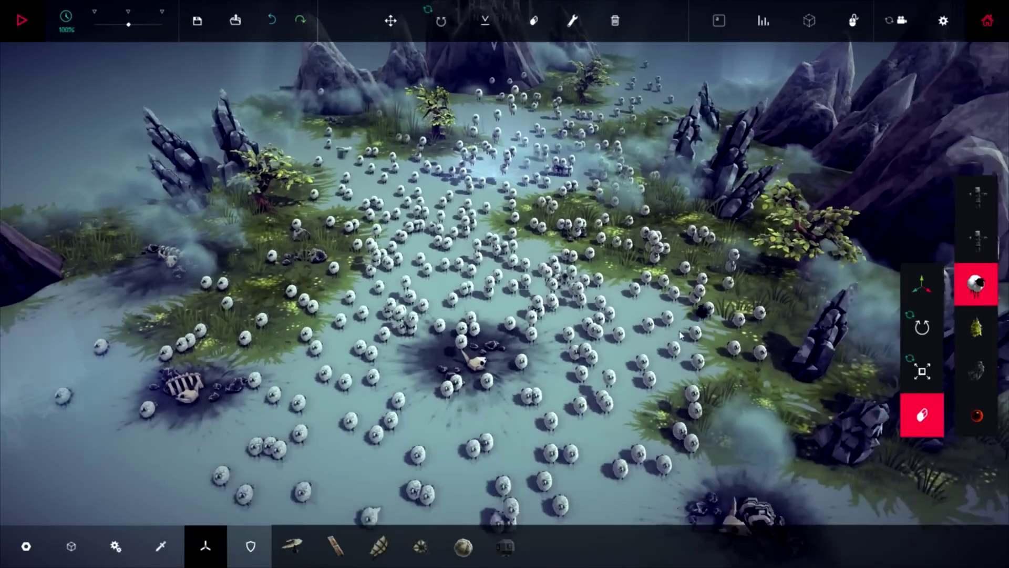
- Try placing a sheep on top of the four-wheeled vehicle, away from the herd
key("s")
key("a")
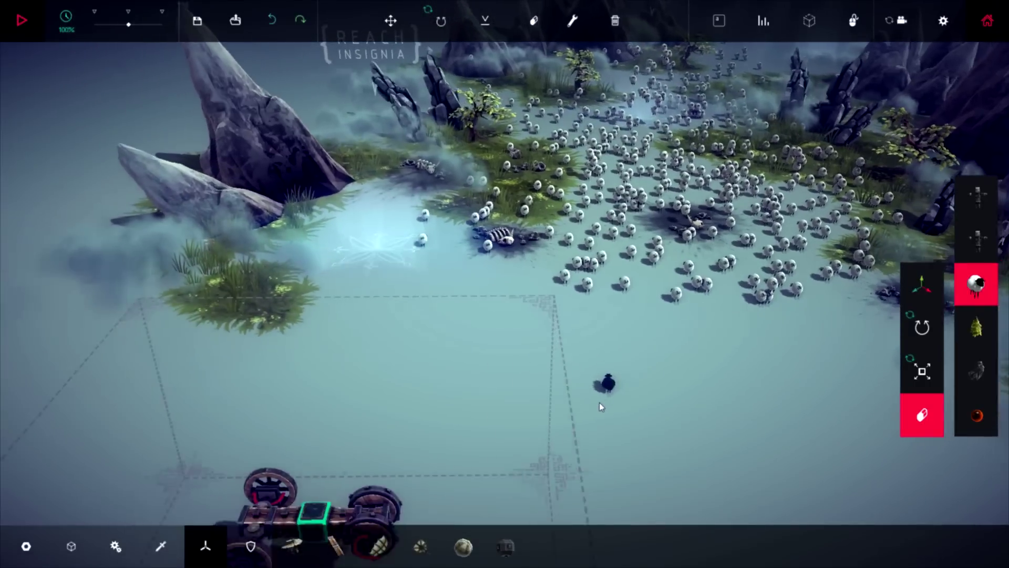
key("s")
key("s")
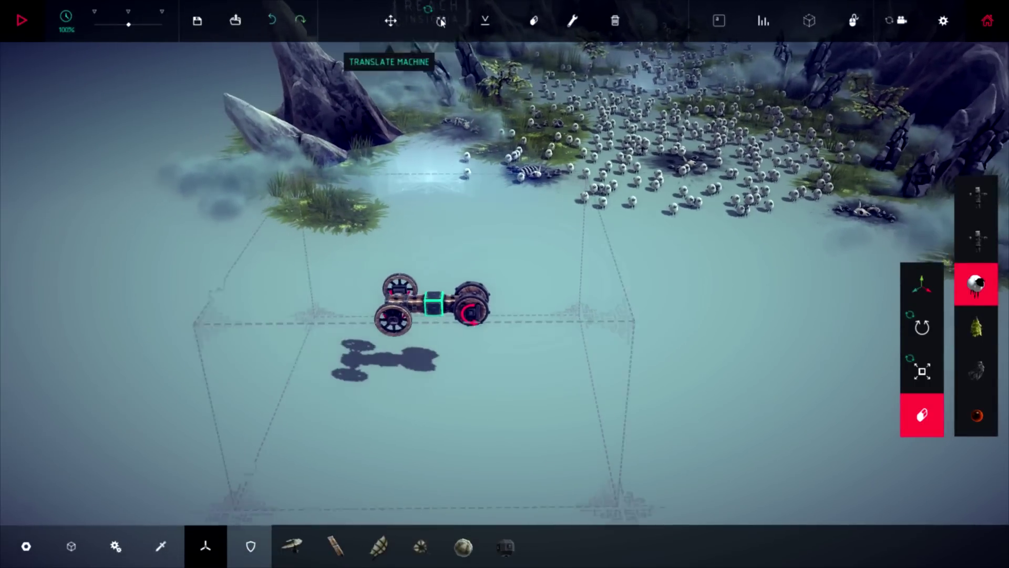
left_click(441, 21)
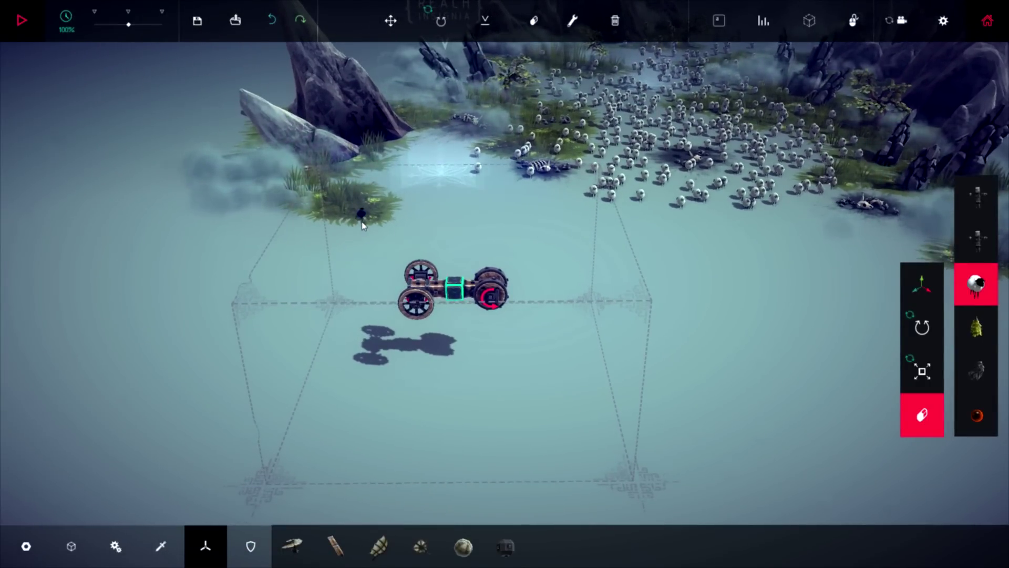
scroll(342, 264, "up", 5)
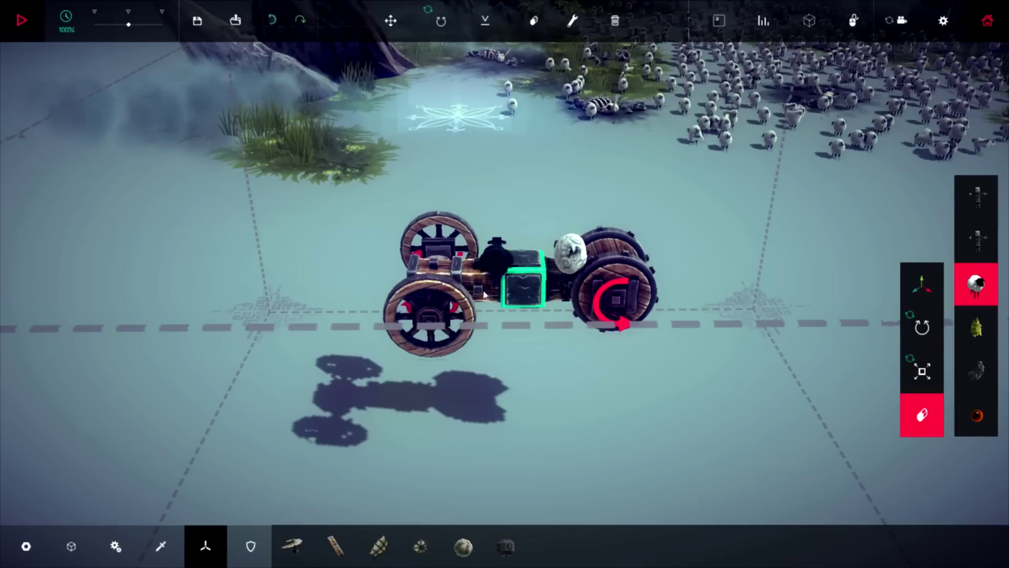
key("w")
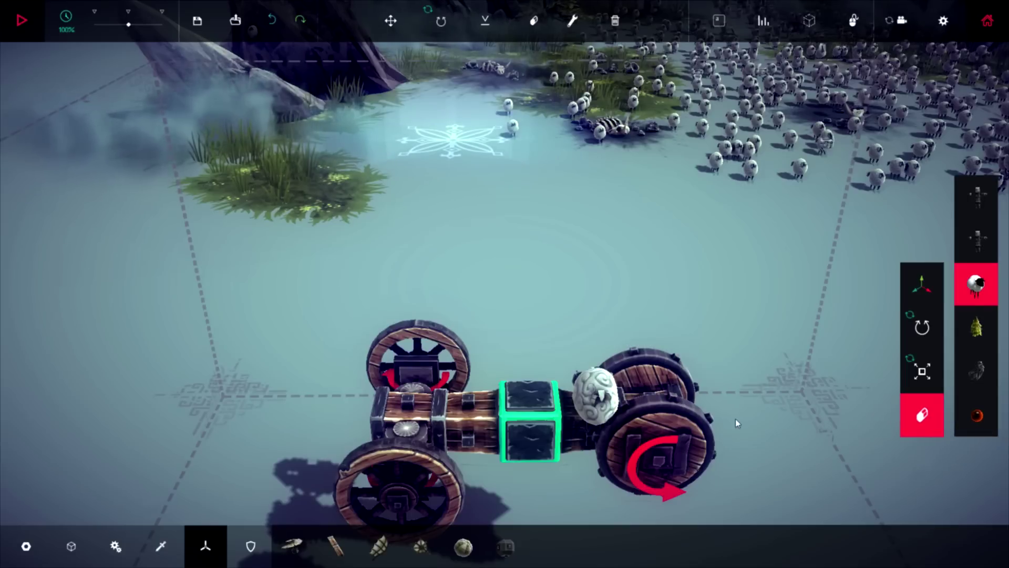
key("s")
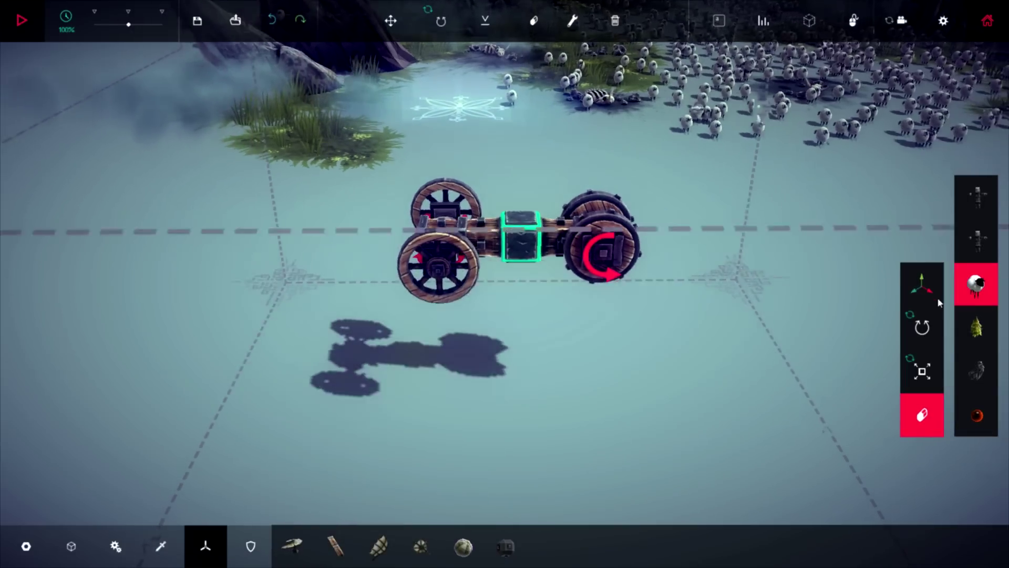
- Place a yellow pine tree on top of the vehicle's central block, run the simulation and stop it
key("w")
key("a")
left_click(976, 327)
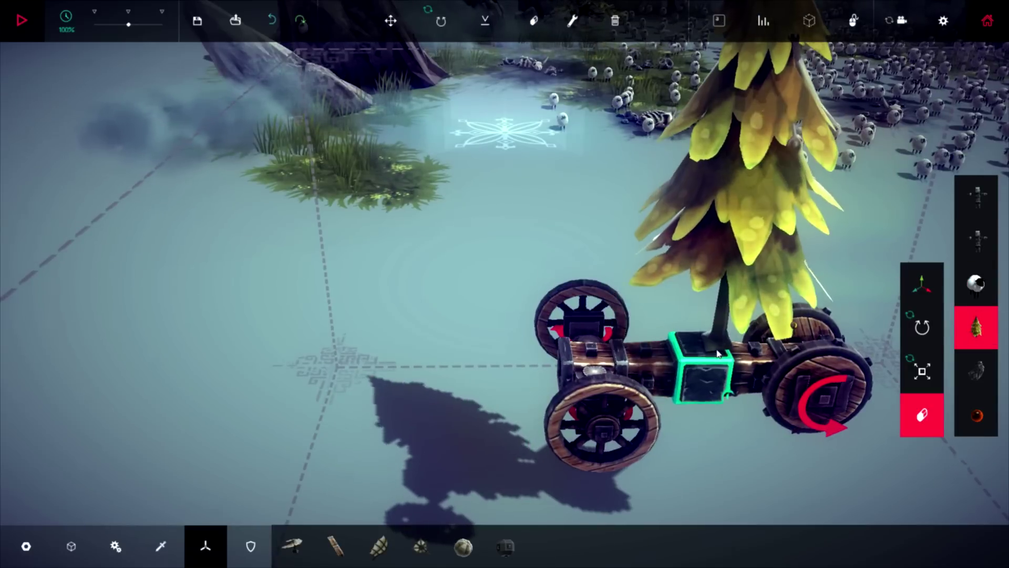
left_click(703, 351)
key("s")
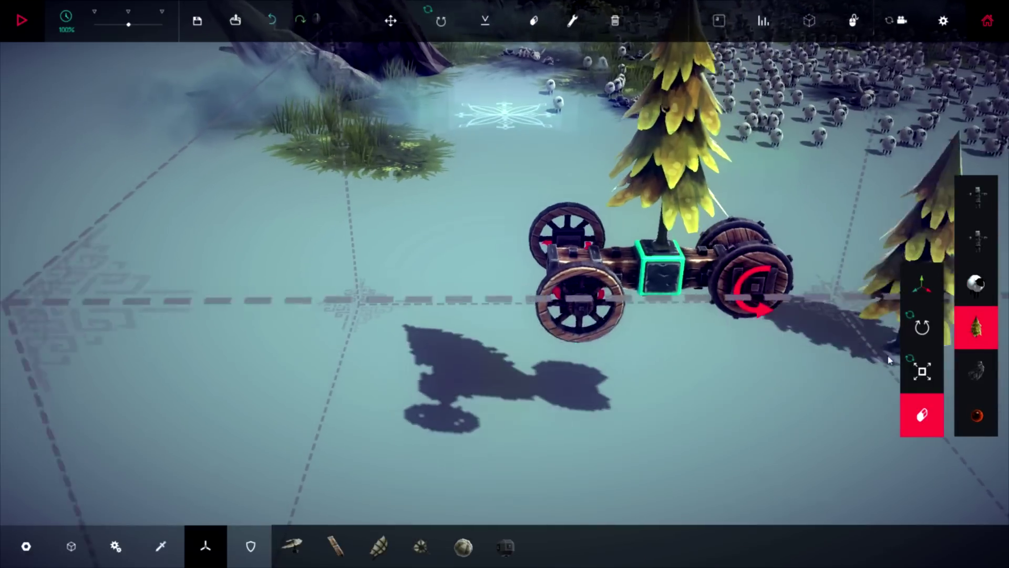
key("d")
left_click(33, 26)
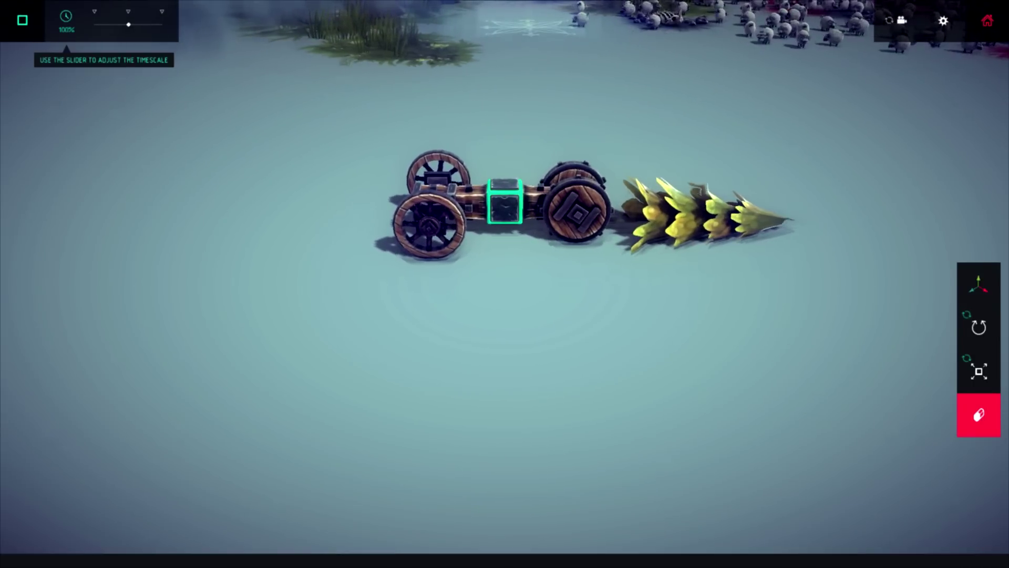
left_click(23, 21)
- Rerun the simulation to watch objects placed on the vehicle, drive it forward with the pine tree, and return to building
left_click(22, 20)
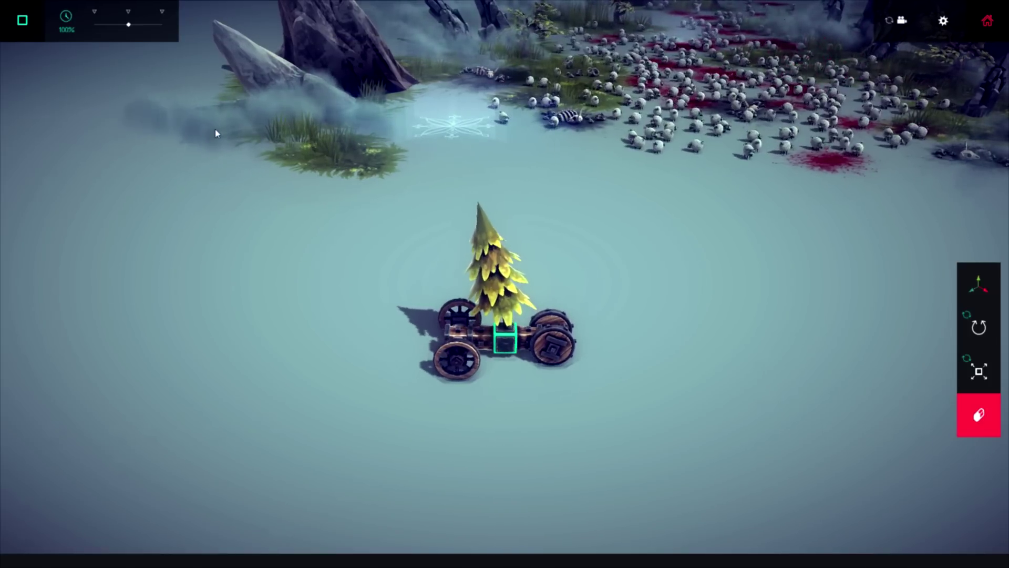
scroll(518, 401, "up", 5)
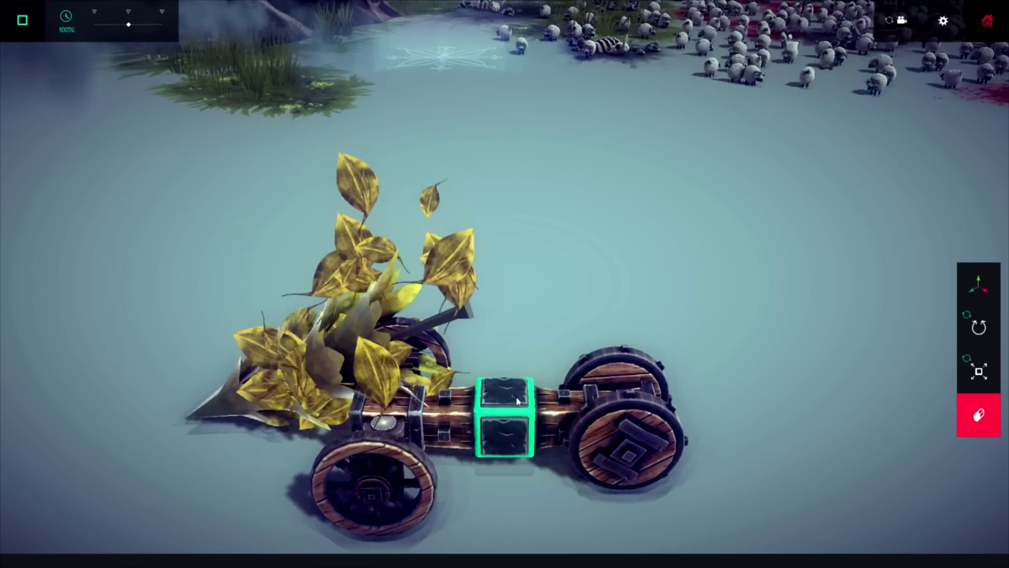
key("Up")
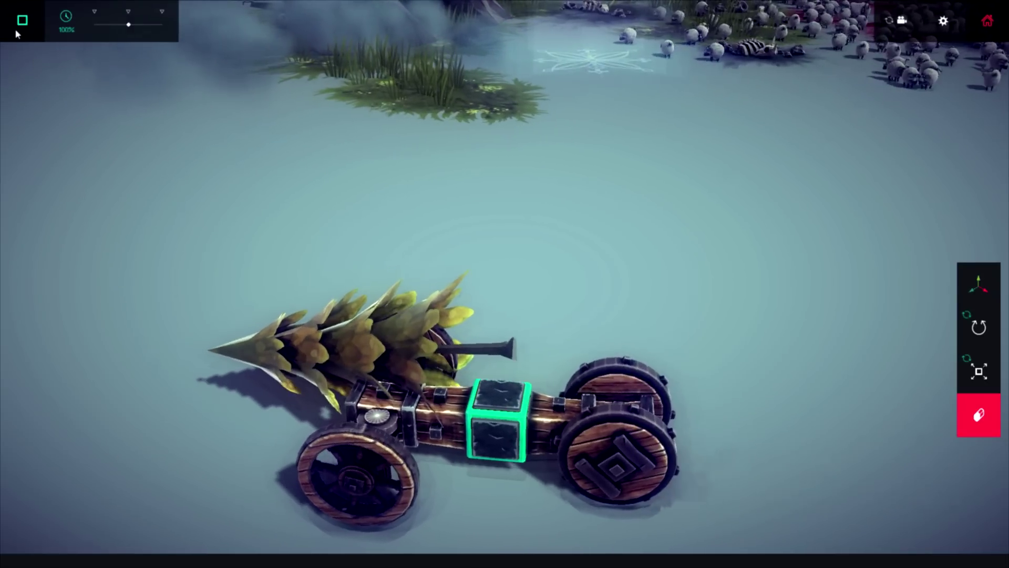
key("space")
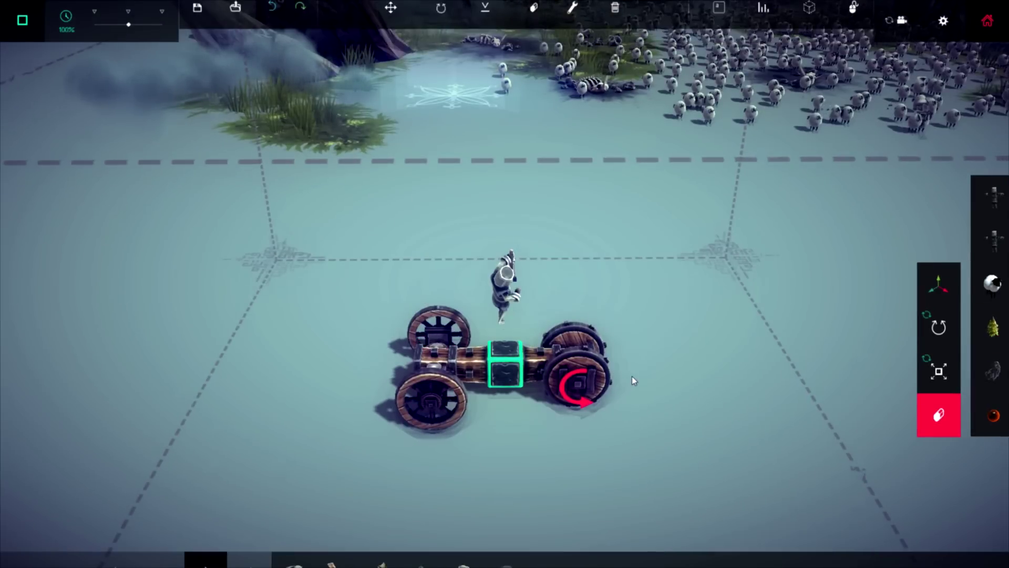
key("space")
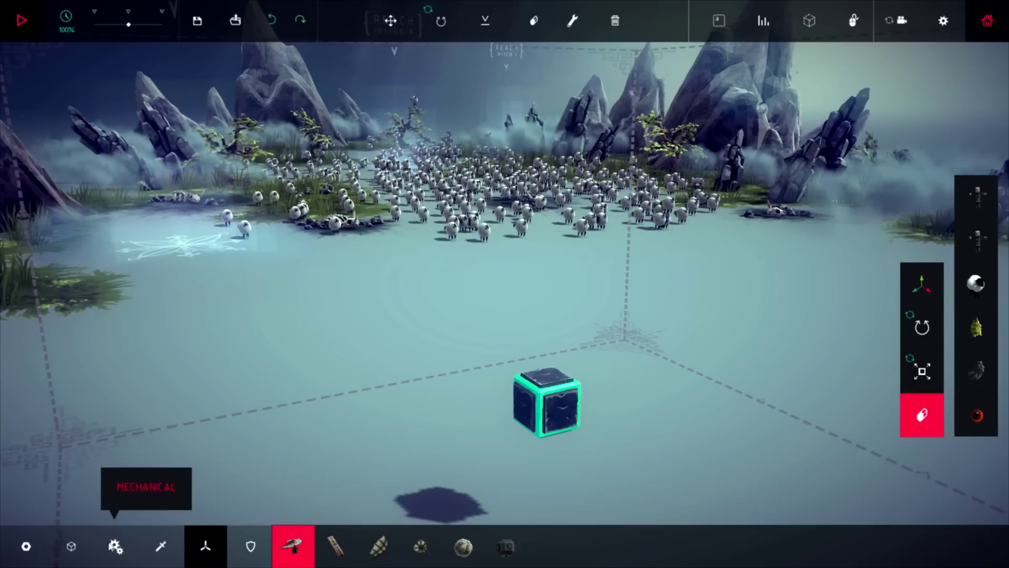
- Build a larger four-wheeled wooden vehicle around the starting block, with two long rear arms and a spinning beam across the front
left_click(74, 546)
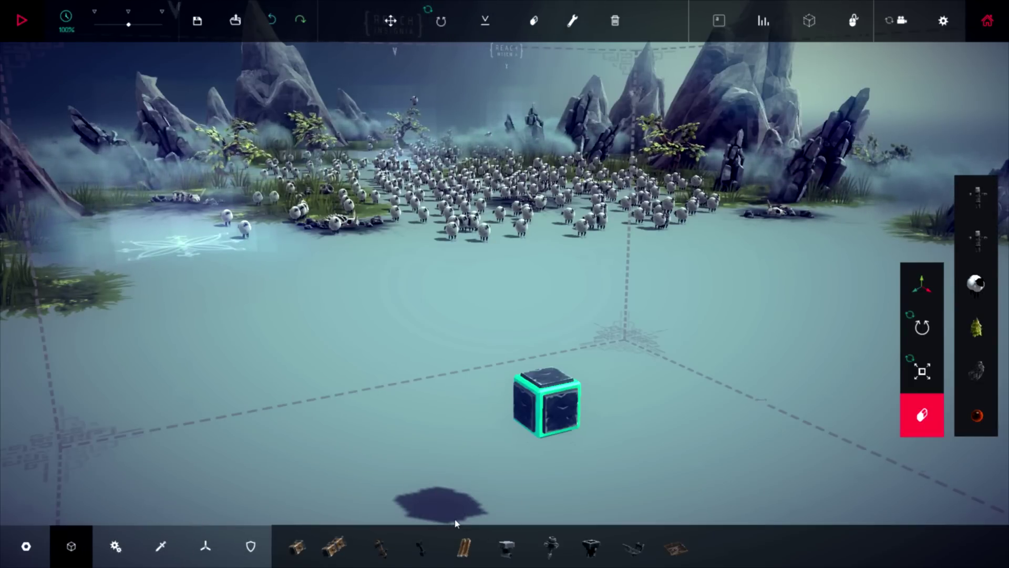
scroll(487, 506, "down", 3)
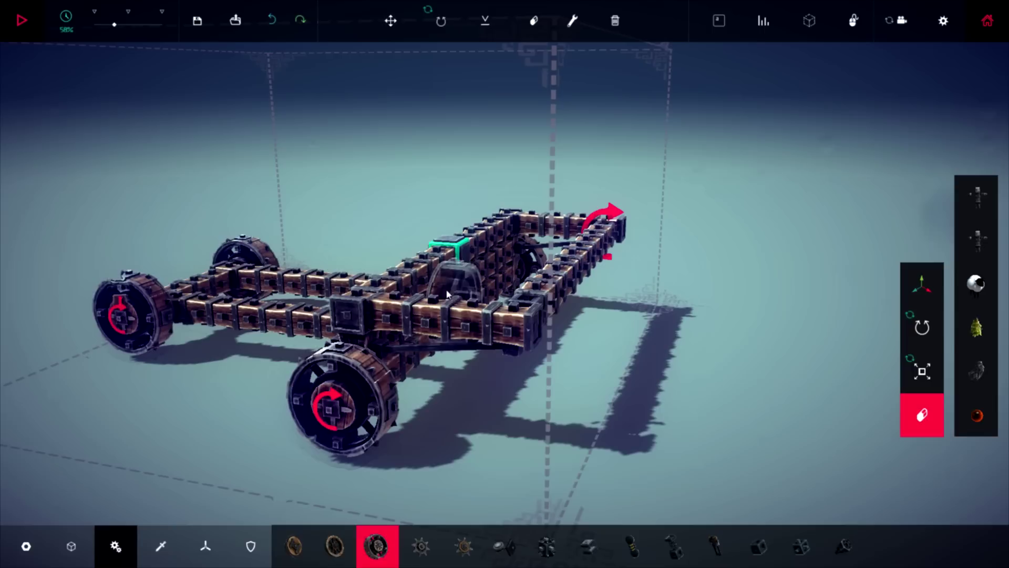
right_click_drag(505, 325, 573, 339)
- Test the new vehicle in the simulation, lower the timescale to 46%, view it from several angles and stop
key("space")
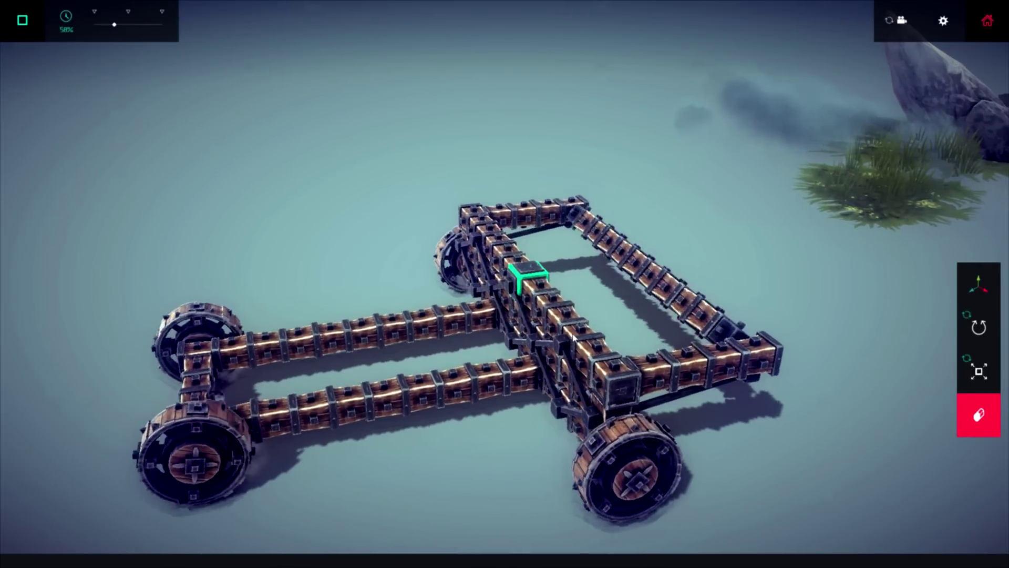
key("Down")
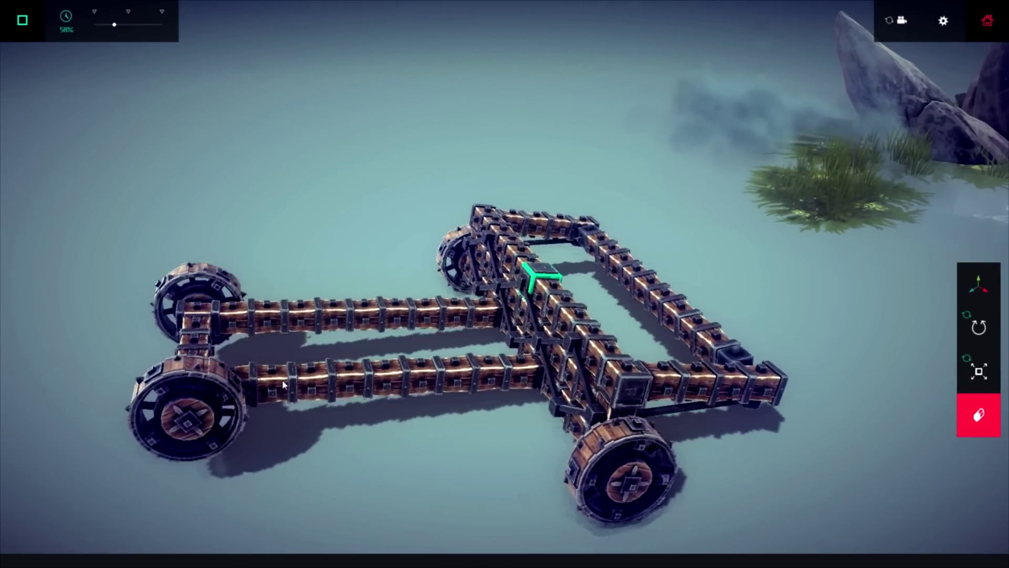
right_click_drag(239, 372, 361, 362)
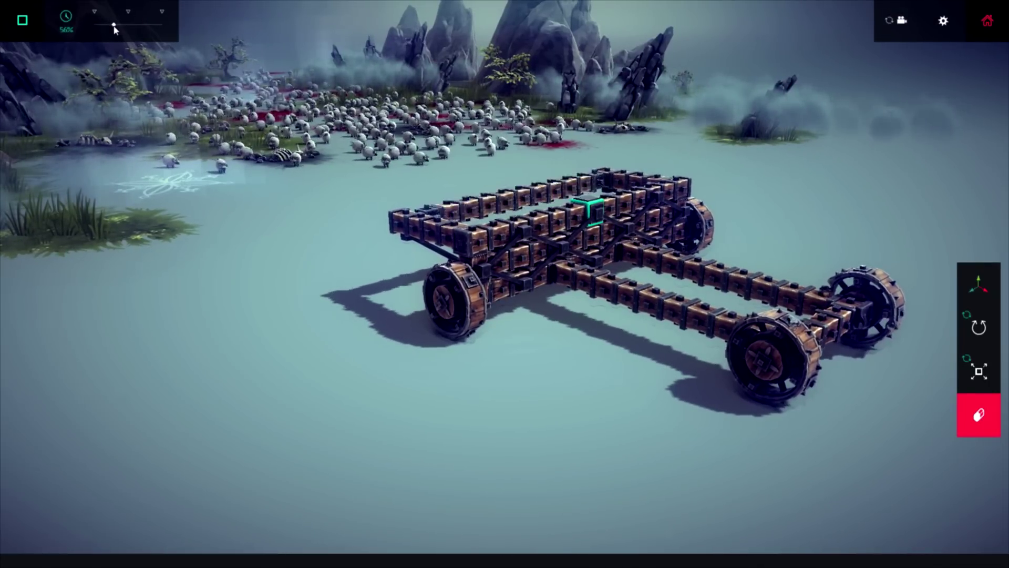
right_click_drag(294, 158, 398, 218)
right_click_drag(442, 242, 457, 256)
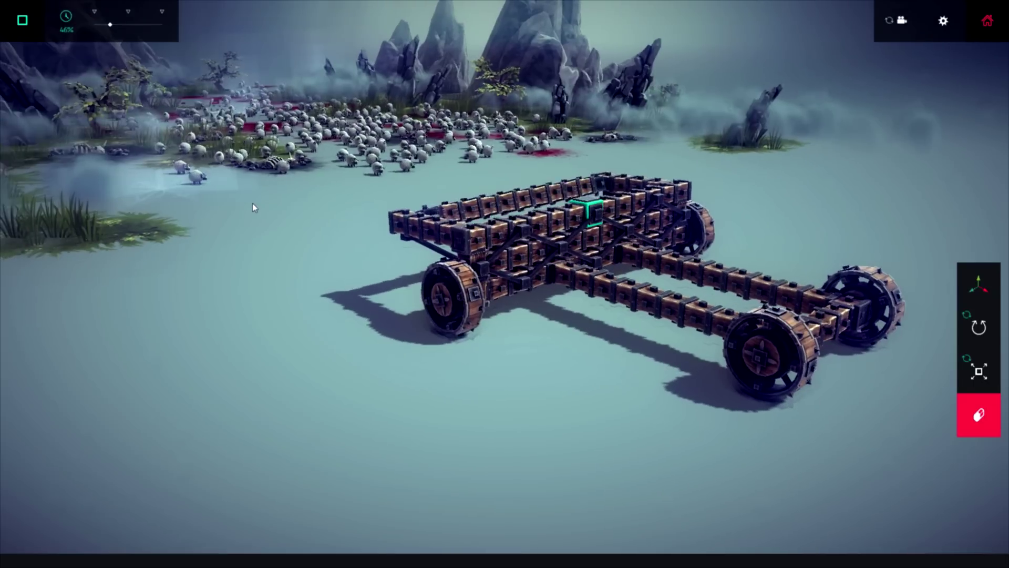
right_click_drag(253, 203, 323, 220)
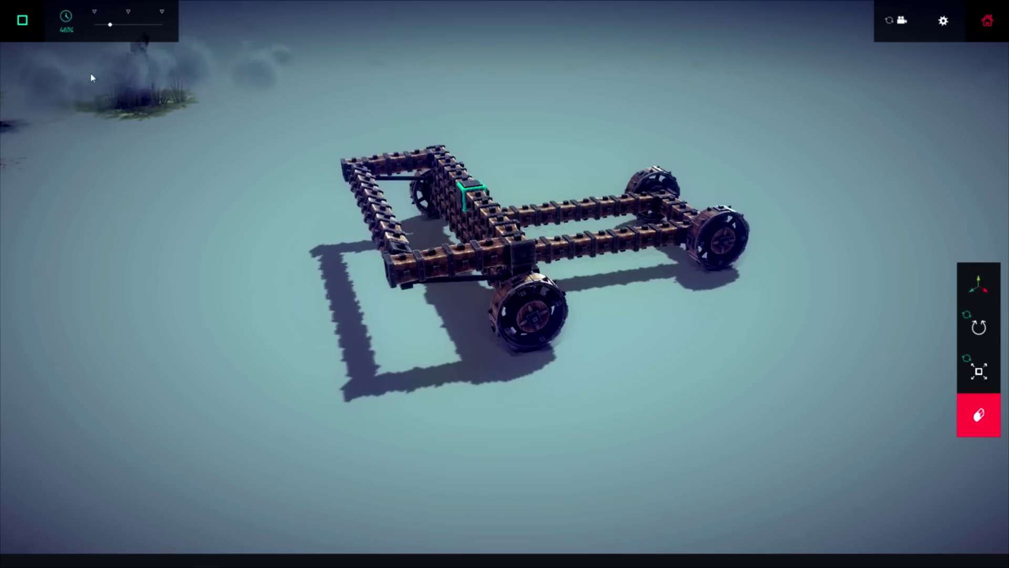
left_click(25, 36)
- Try to place a metal blade on the spinning beam at the vehicle's front
right_click_drag(210, 231, 322, 247)
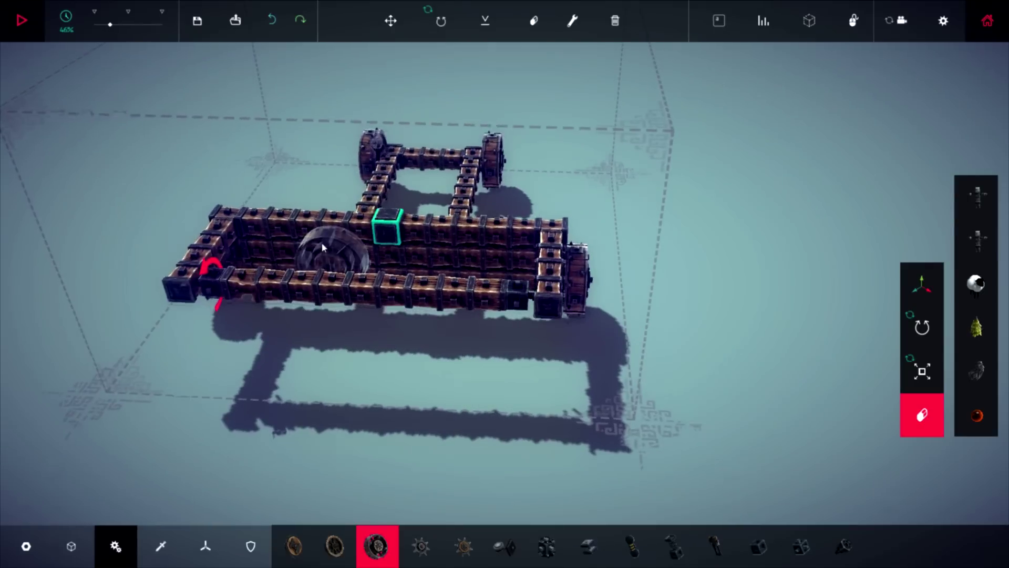
left_click(164, 557)
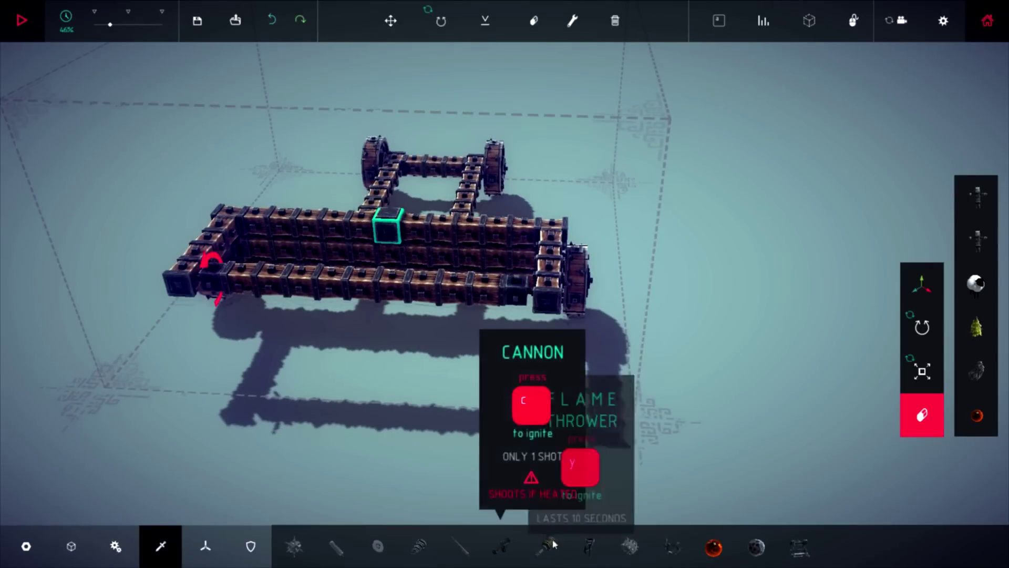
left_click(337, 547)
right_click_drag(368, 473, 458, 413)
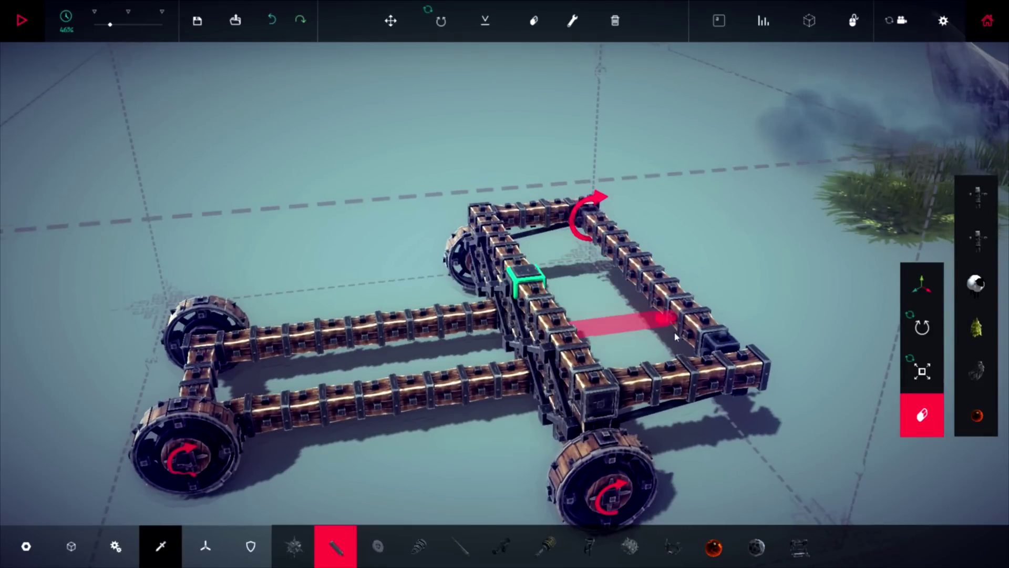
- Reinforce the side arms holding the front beam with braces, and run the simulation to check how they hold
key("space")
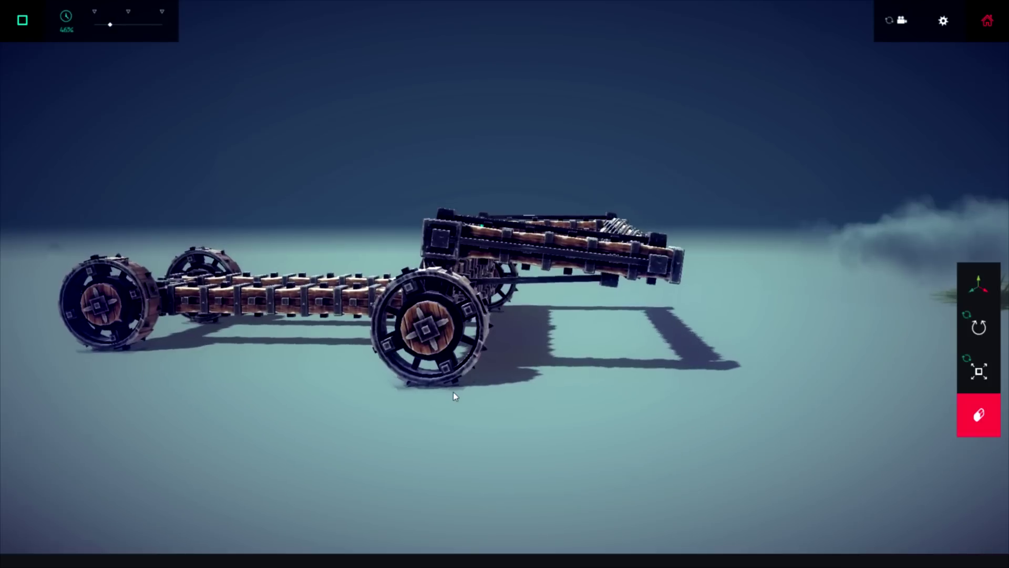
right_click_drag(451, 405, 490, 417)
right_click_drag(601, 359, 612, 366)
key("space")
key("space")
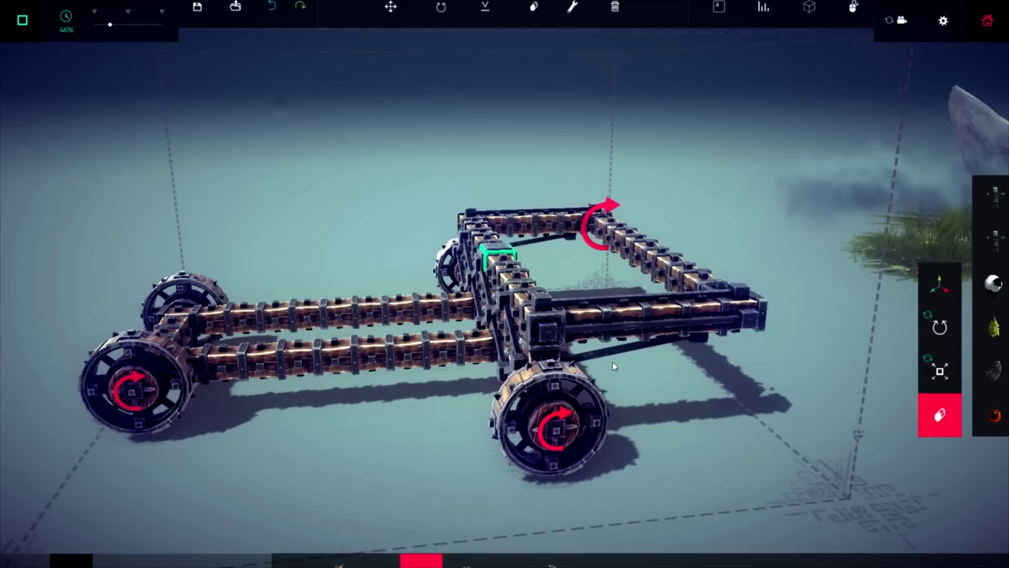
right_click_drag(635, 370, 620, 350)
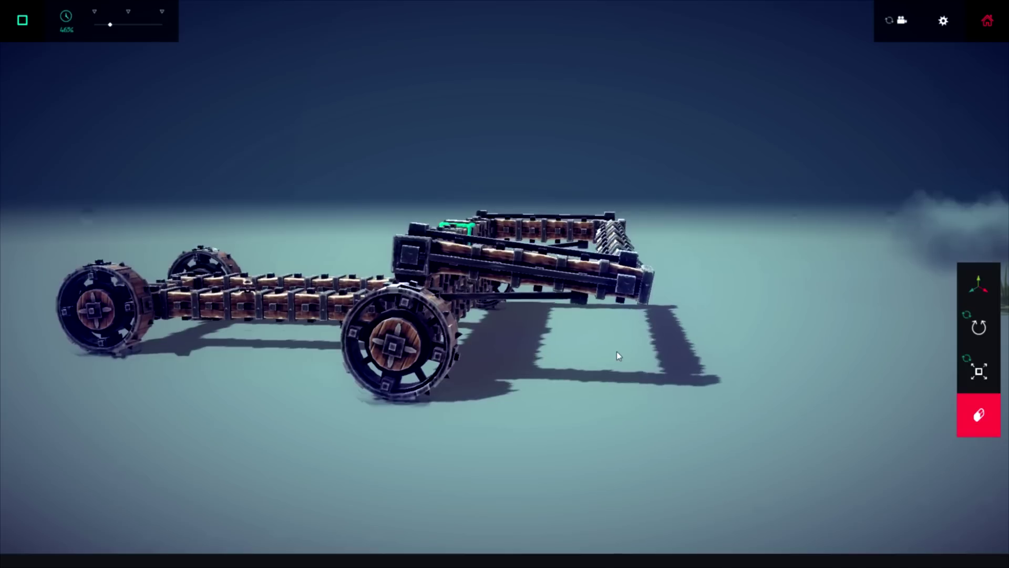
key("space")
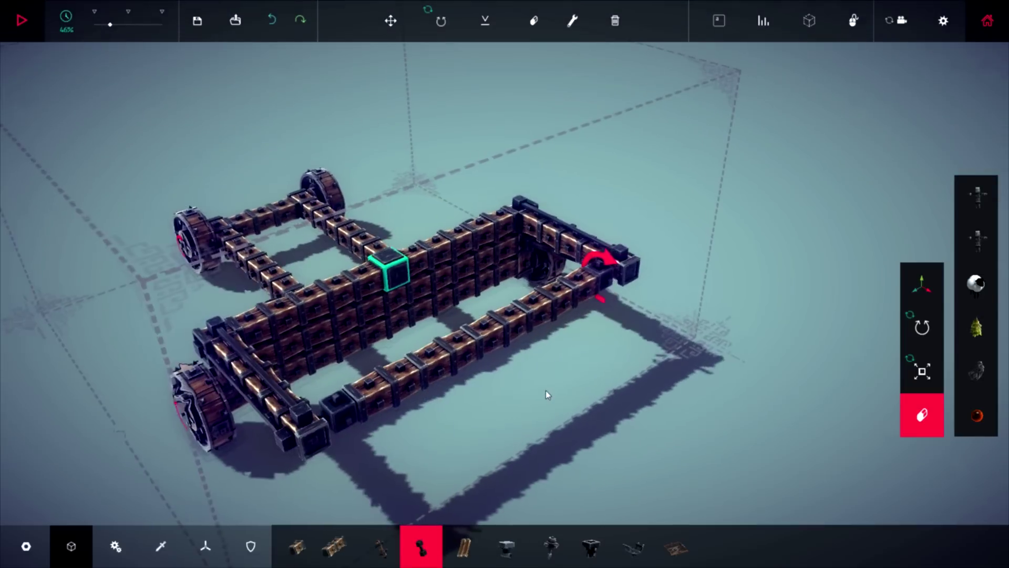
- Inspect both ends of the front beam and rerun the simulation to watch the braced frame
right_click_drag(546, 389, 292, 273)
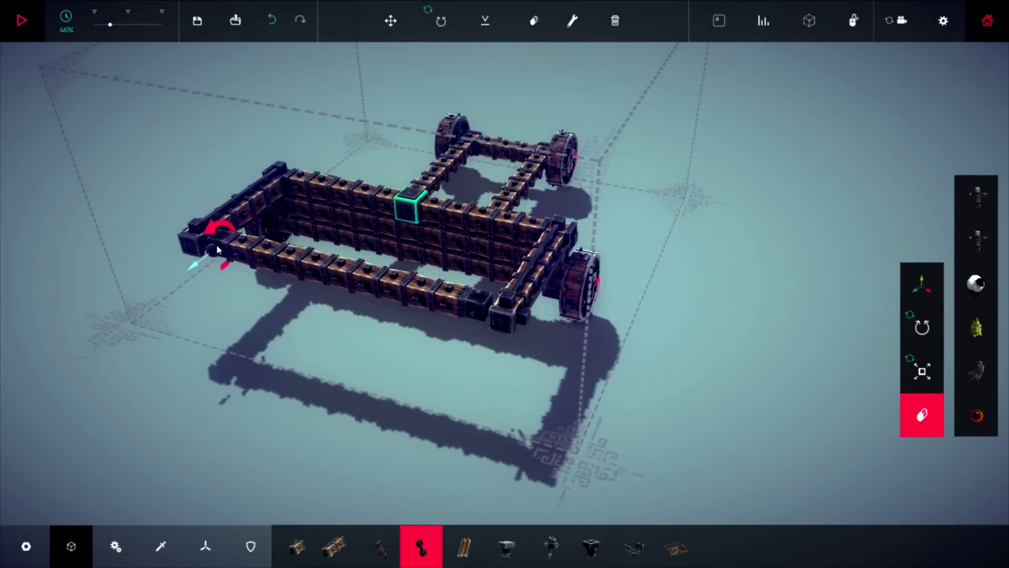
right_click_drag(231, 276, 471, 374)
key("space")
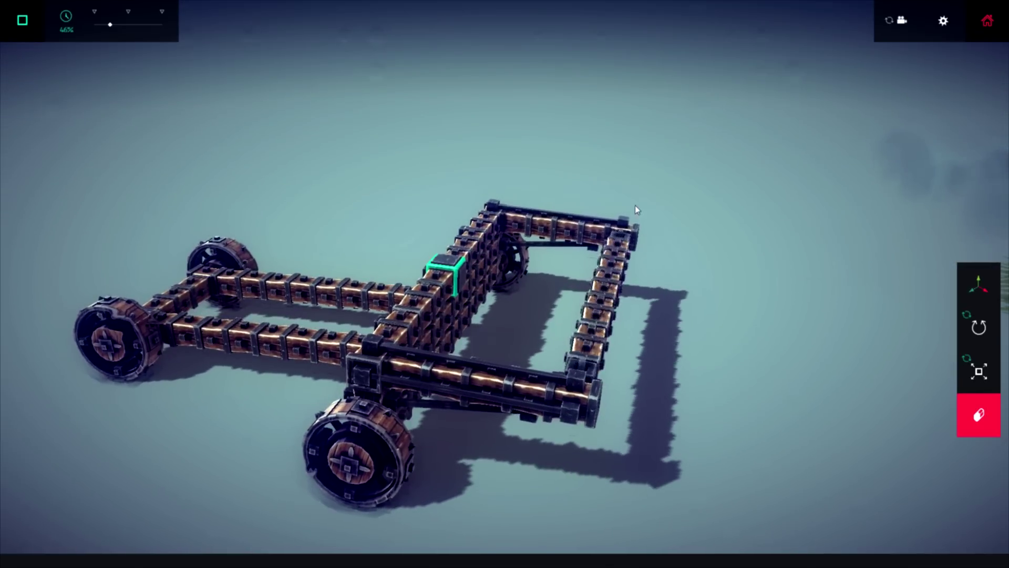
right_click_drag(698, 365, 721, 325)
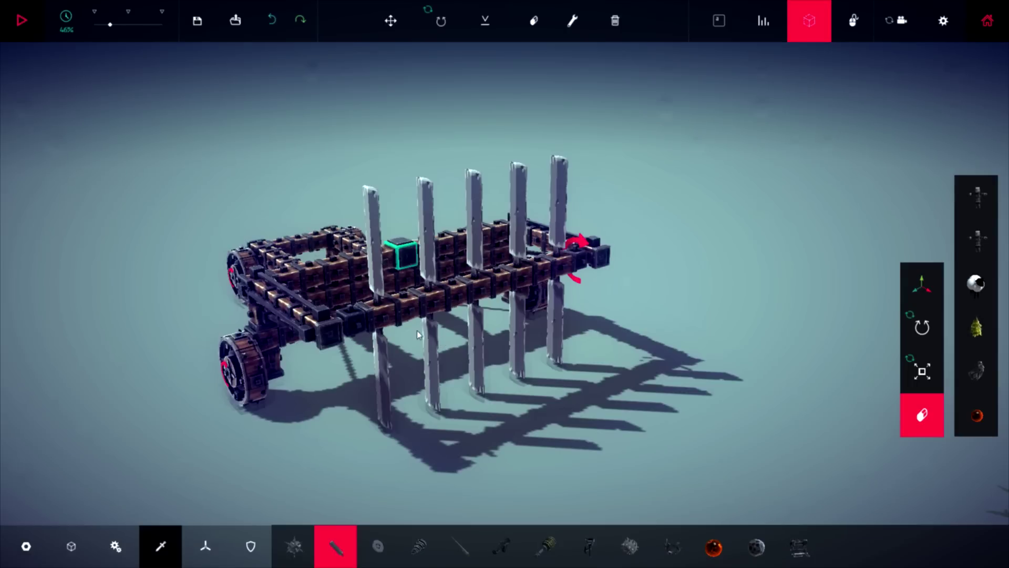
- Attach metal blades along the front spinning beam, facing up, down, forward and backward, and start the simulation
left_click(415, 316)
right_click_drag(430, 323, 402, 331)
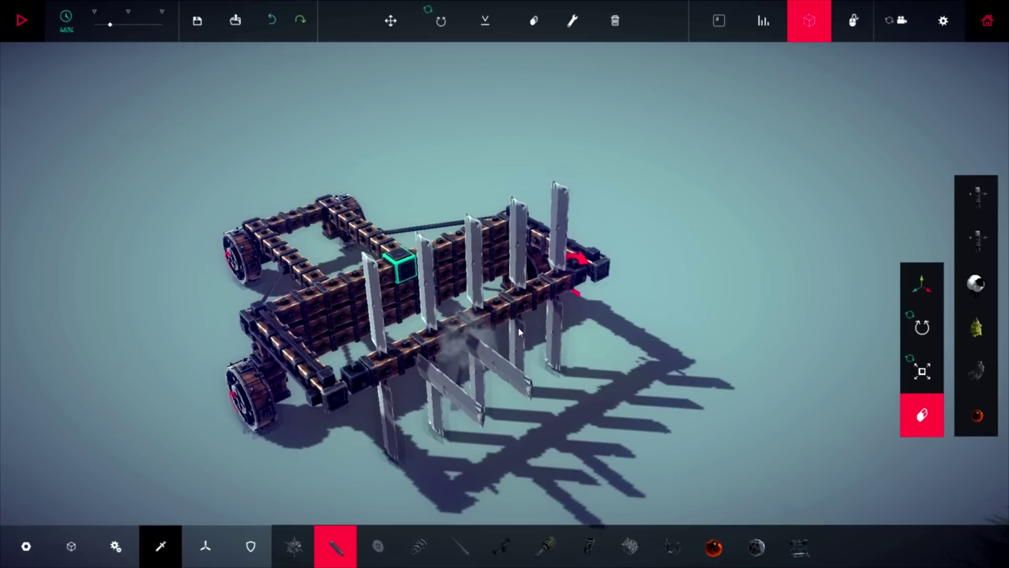
right_click_drag(529, 323, 653, 355)
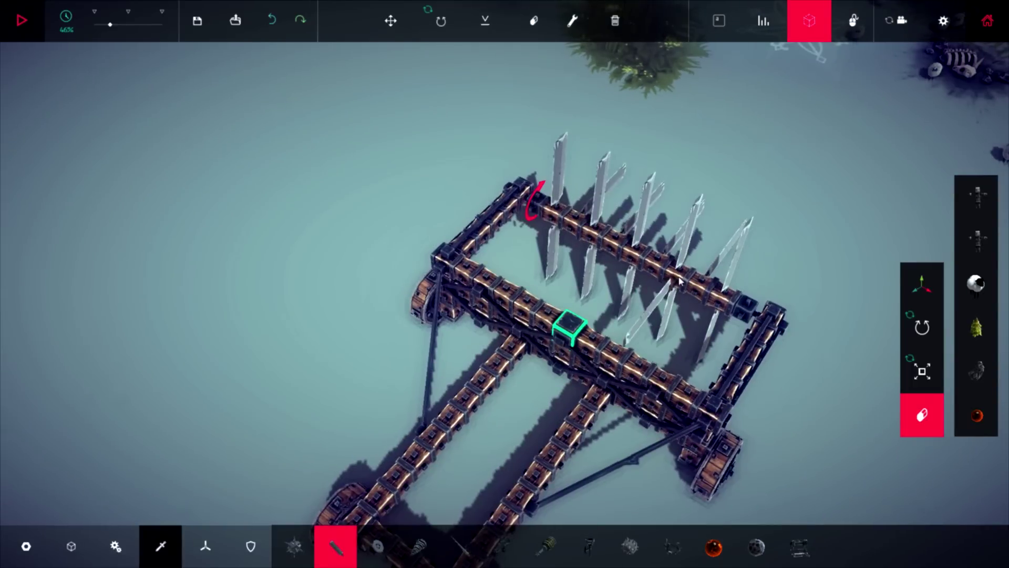
left_click(698, 294)
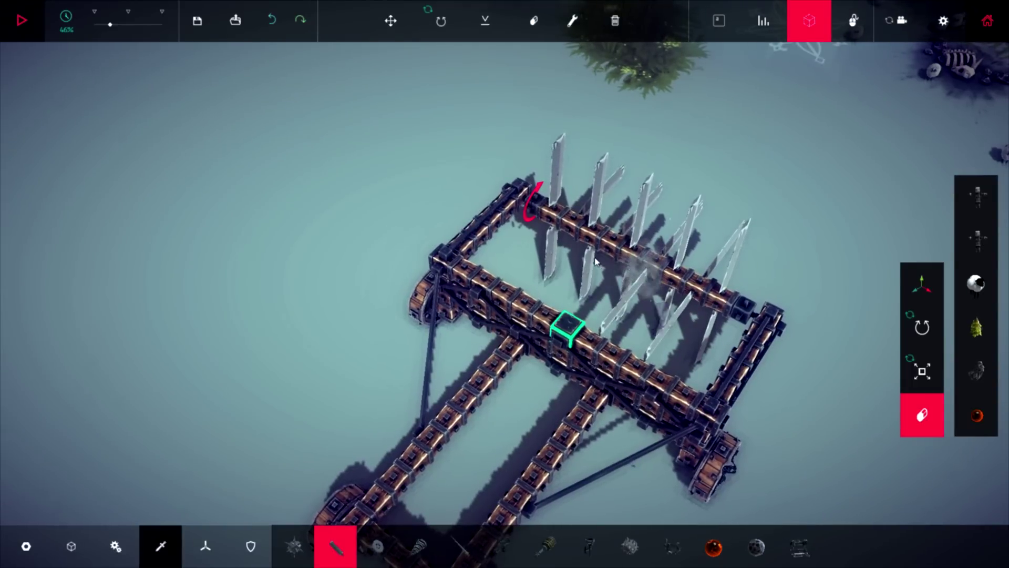
right_click_drag(579, 262, 523, 164)
key("space")
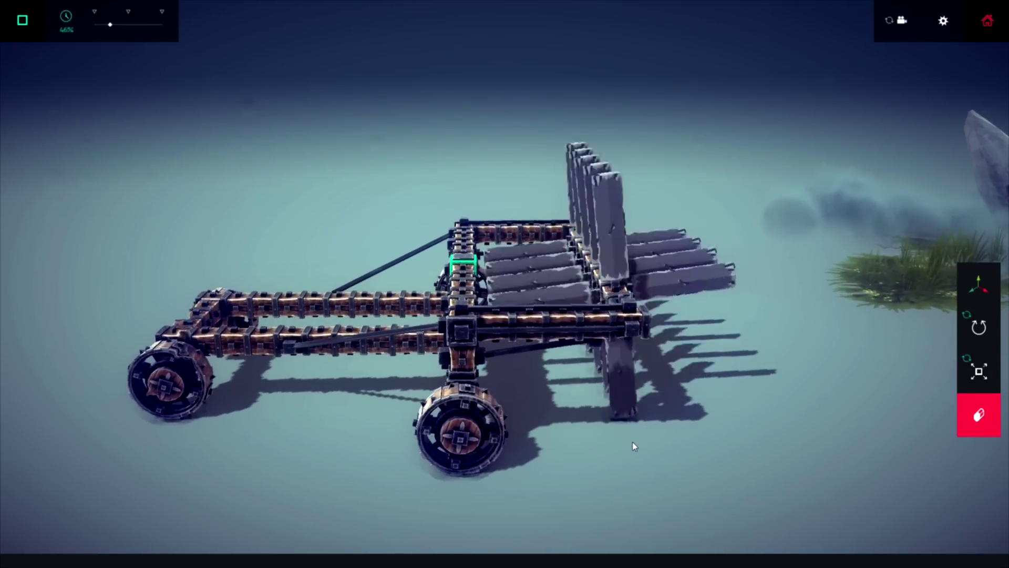
- Test the bladed vehicle against the sheep herd in the simulation, examining its spinning blades and frame from several sides
right_click_drag(632, 438, 630, 414)
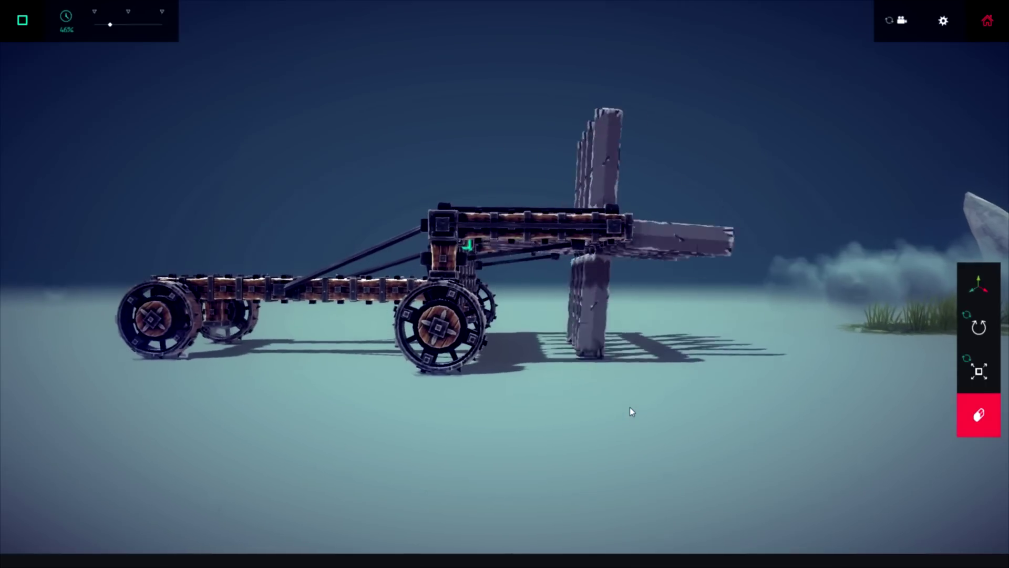
right_click_drag(311, 353, 430, 349)
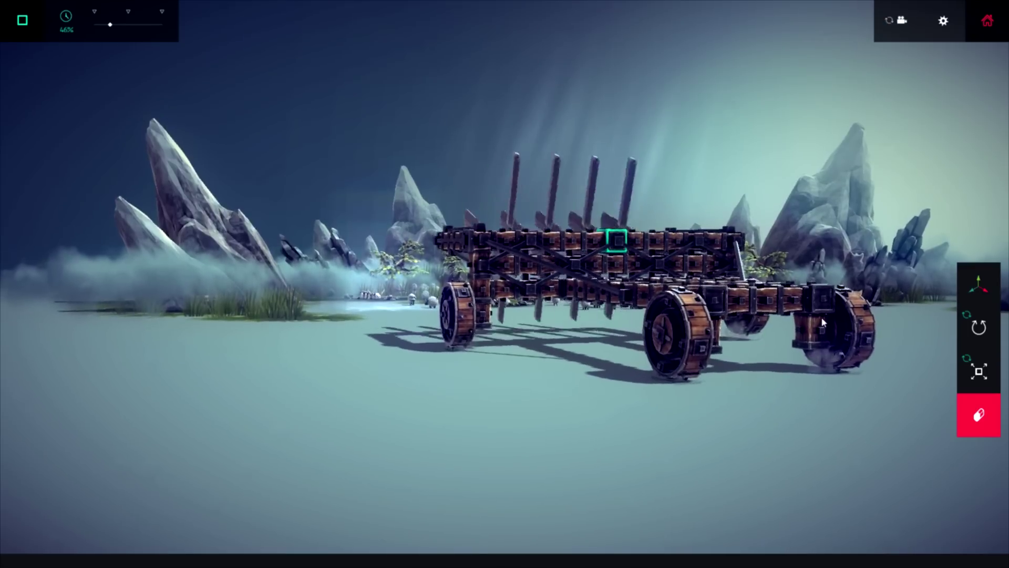
right_click_drag(754, 347, 835, 368)
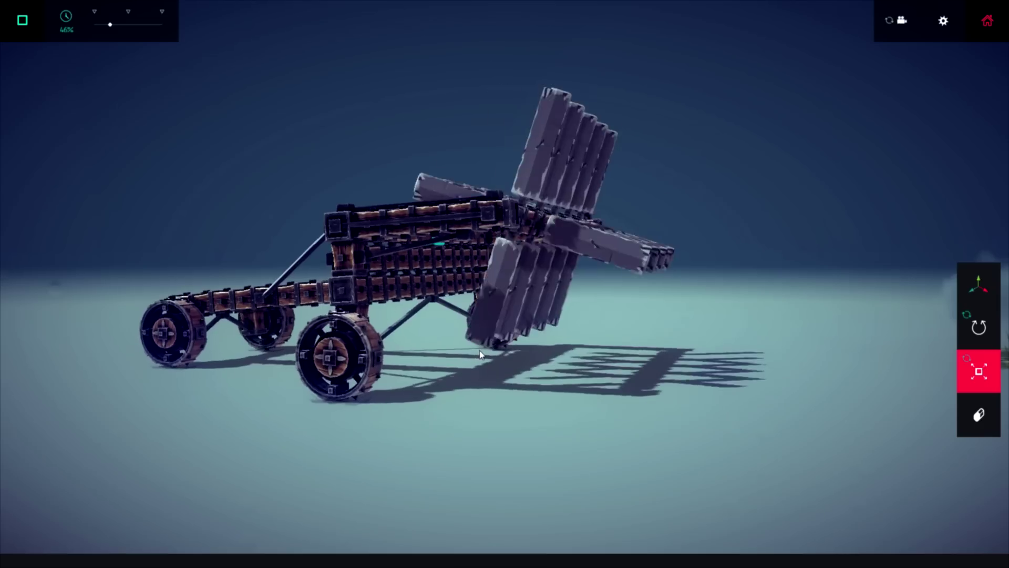
right_click_drag(480, 353, 491, 351)
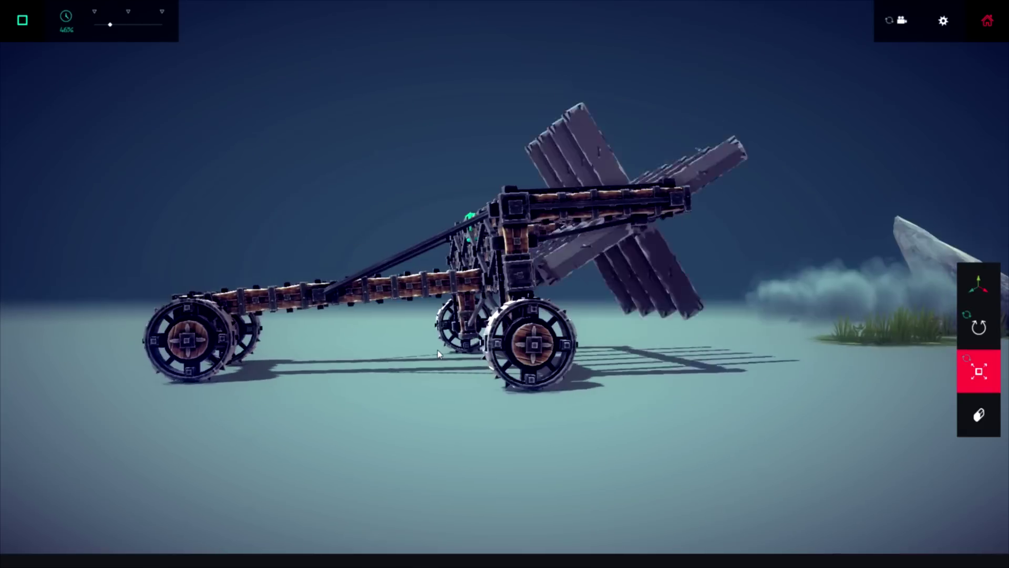
right_click_drag(442, 355, 616, 380)
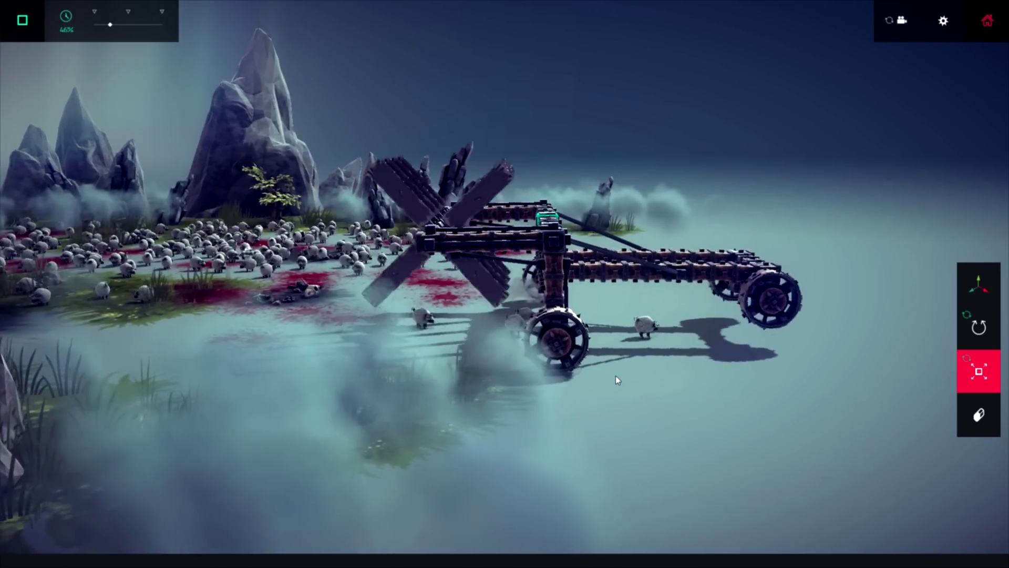
right_click_drag(615, 376, 616, 356)
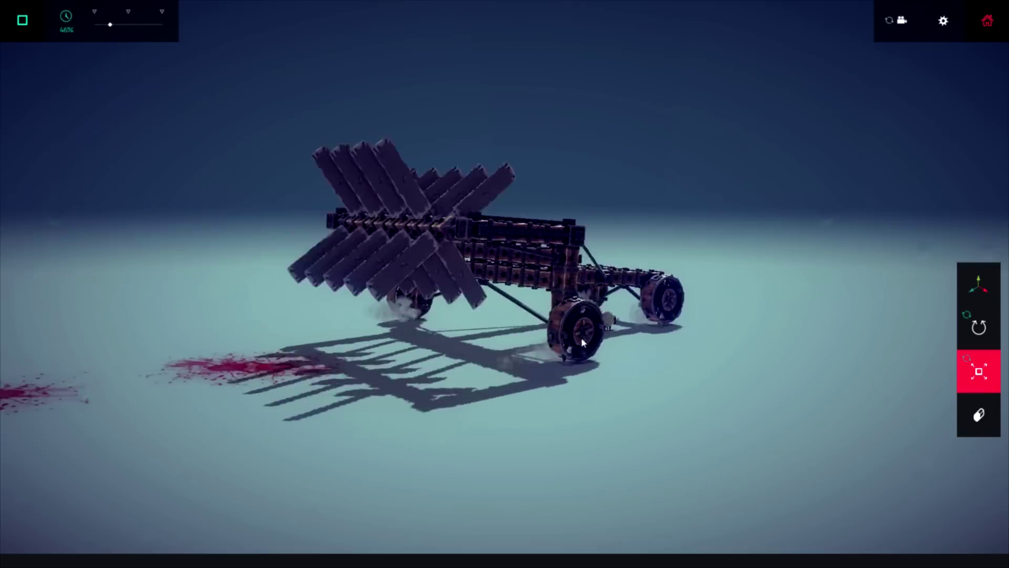
right_click_drag(588, 342, 574, 340)
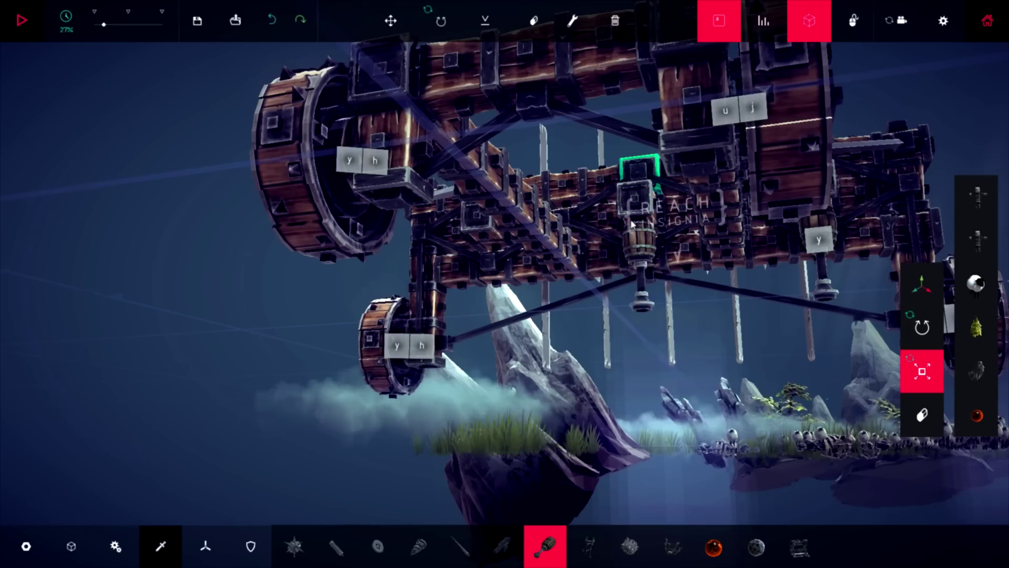
- Mount another flamethrower beneath the vehicle's main crossbeam and run the simulation to test the downward flames
left_click(492, 246)
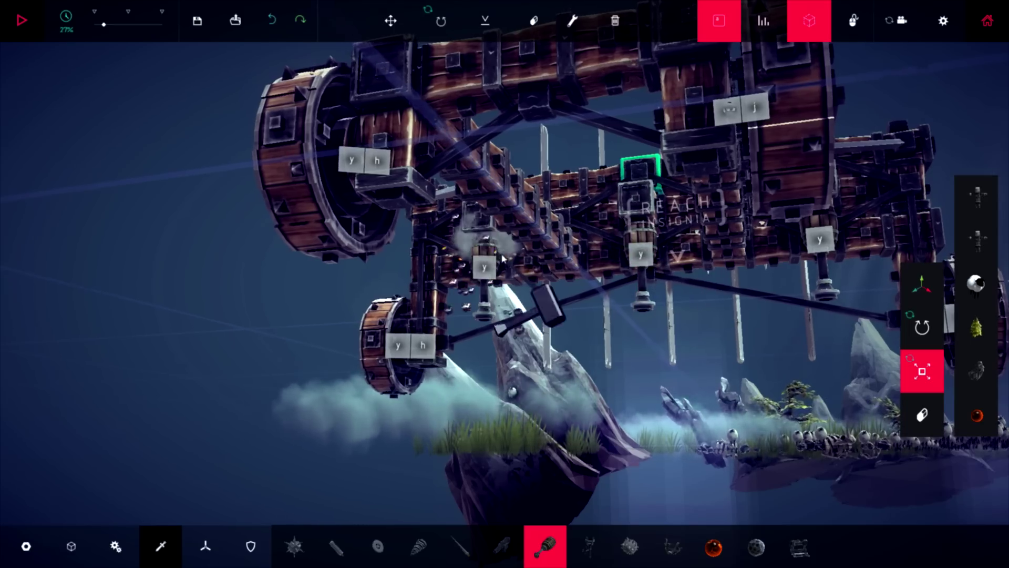
right_click_drag(544, 305, 599, 395)
right_click_drag(625, 354, 670, 371)
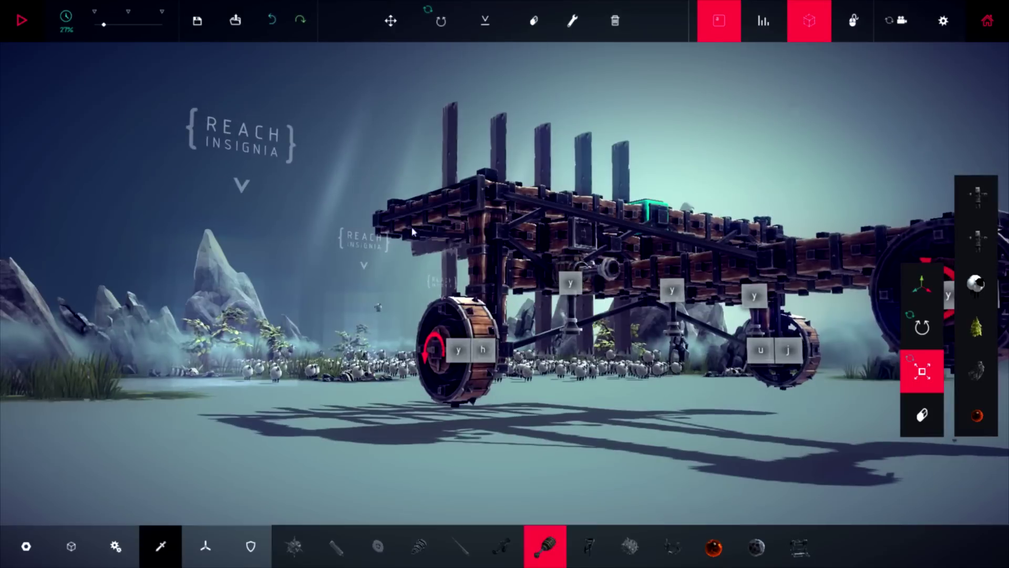
left_click(16, 22)
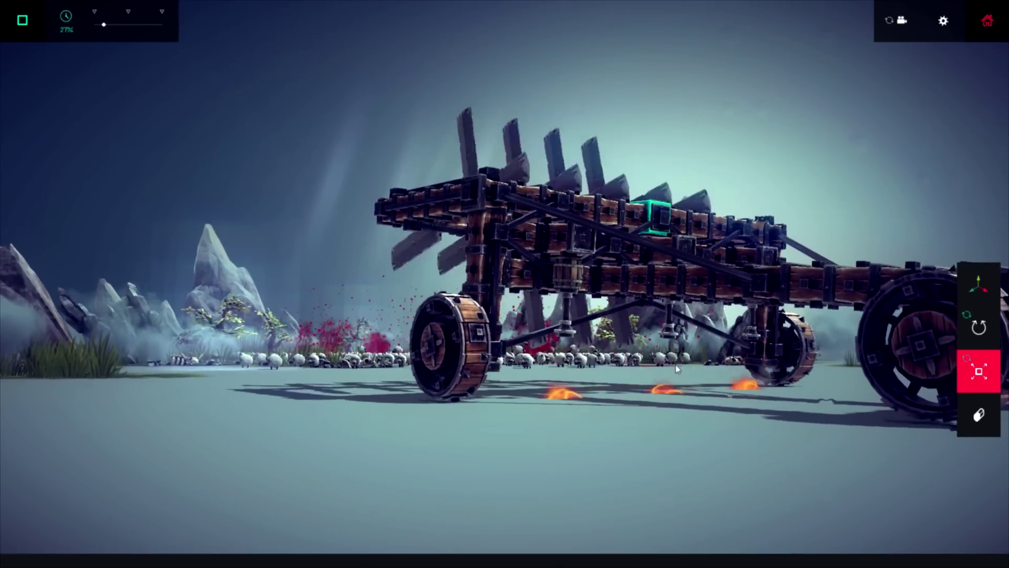
right_click_drag(714, 367, 696, 367)
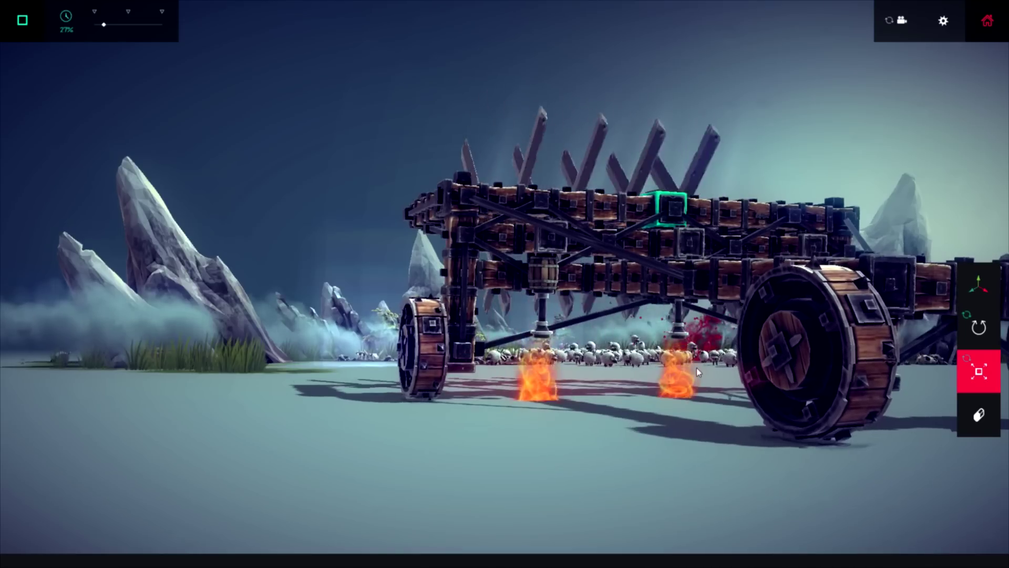
key("space")
- Rerun the simulation to check the flamethrowers under the crossbeam and beside the front wheels
right_click_drag(222, 180, 250, 167)
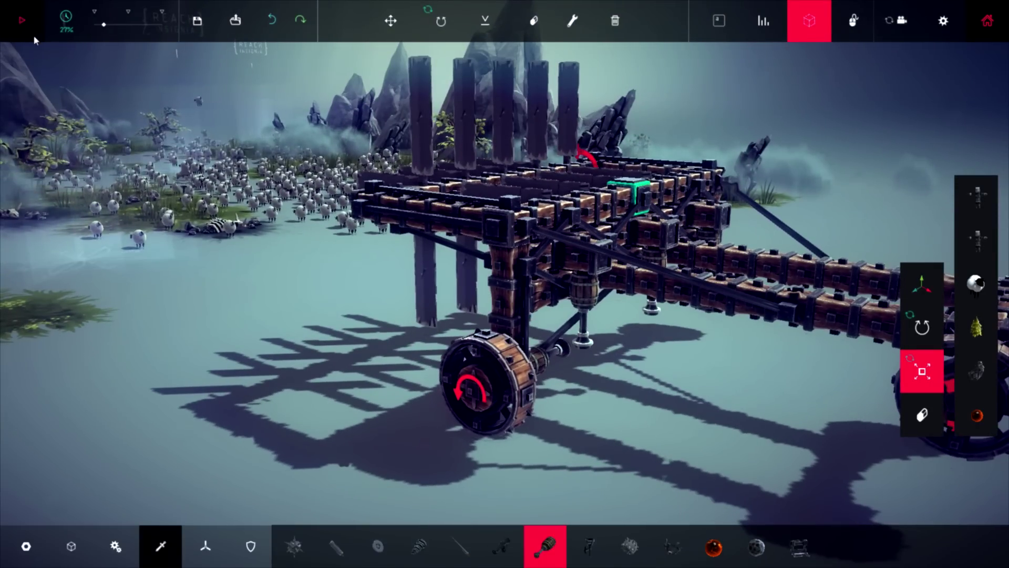
left_click(23, 22)
right_click_drag(745, 331, 720, 293)
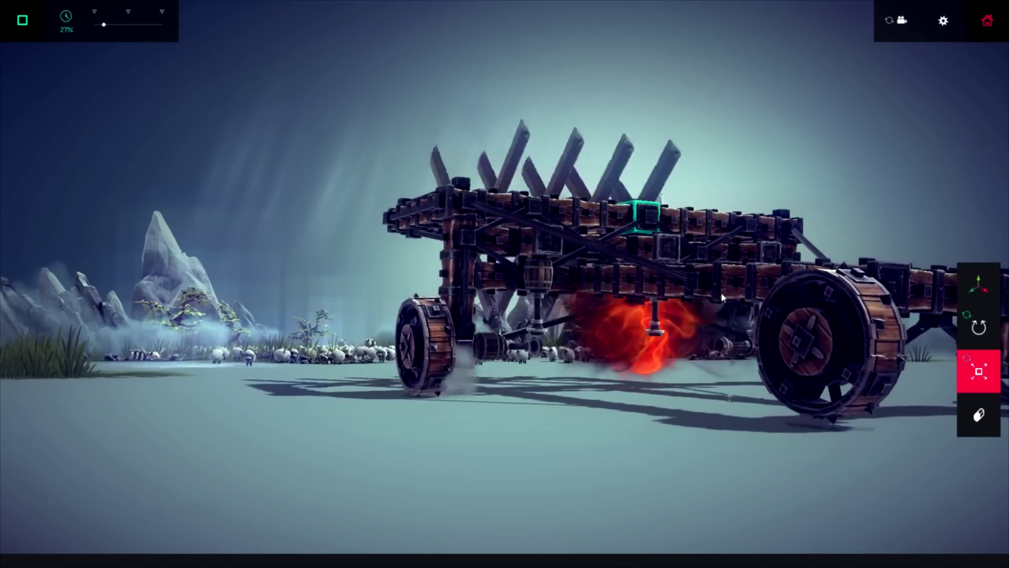
right_click_drag(721, 294, 727, 303)
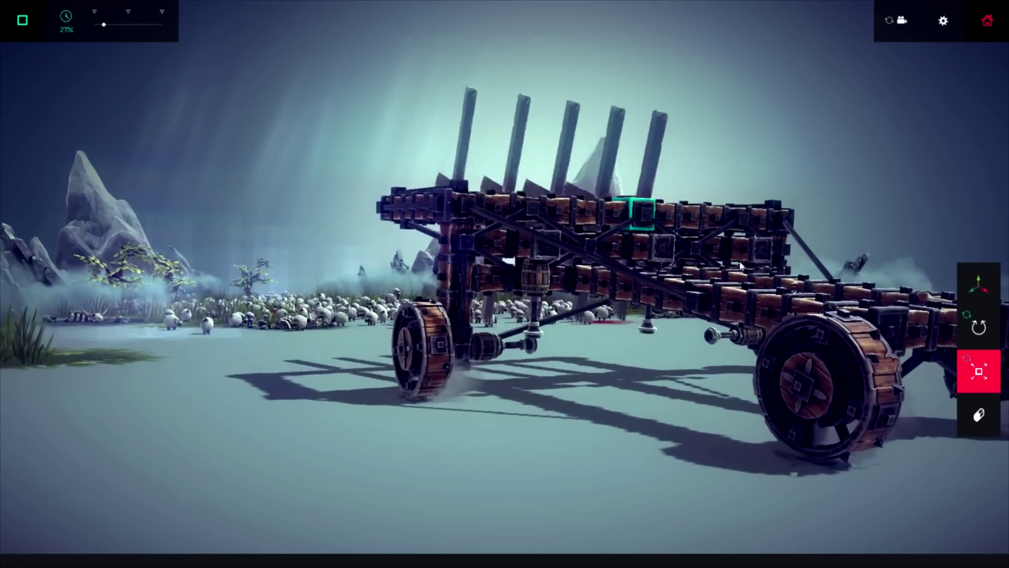
right_click_drag(740, 265, 742, 321)
key("space")
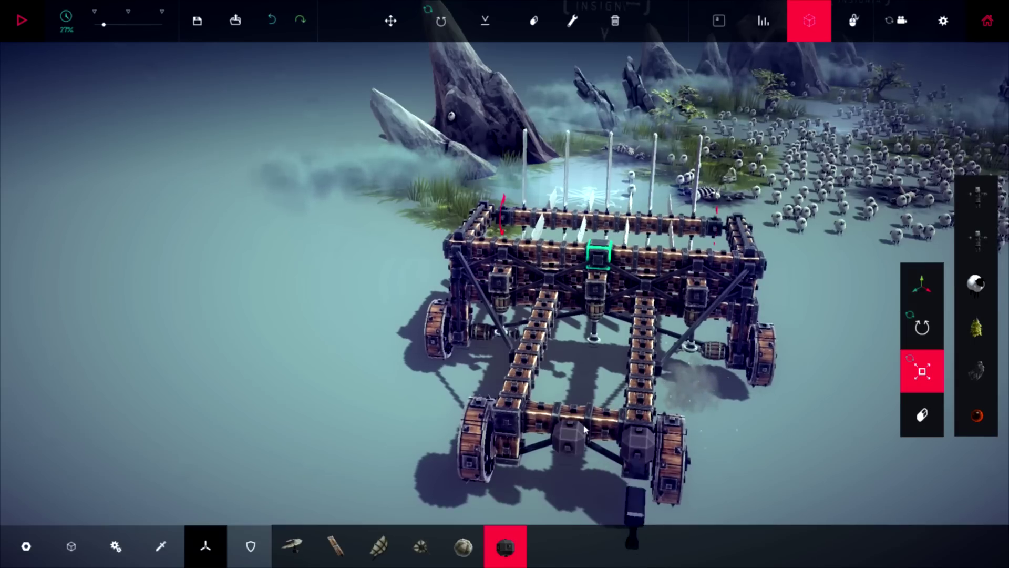
- Attach ballast blocks along the back and top of the vehicle's rear crossbeam
left_click(605, 430)
left_click(524, 430)
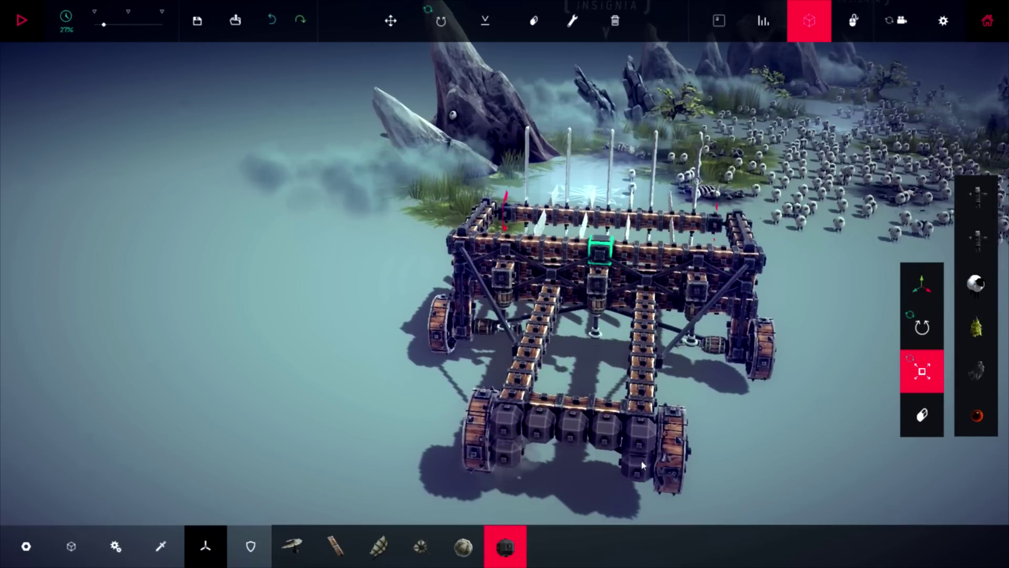
left_click(595, 401)
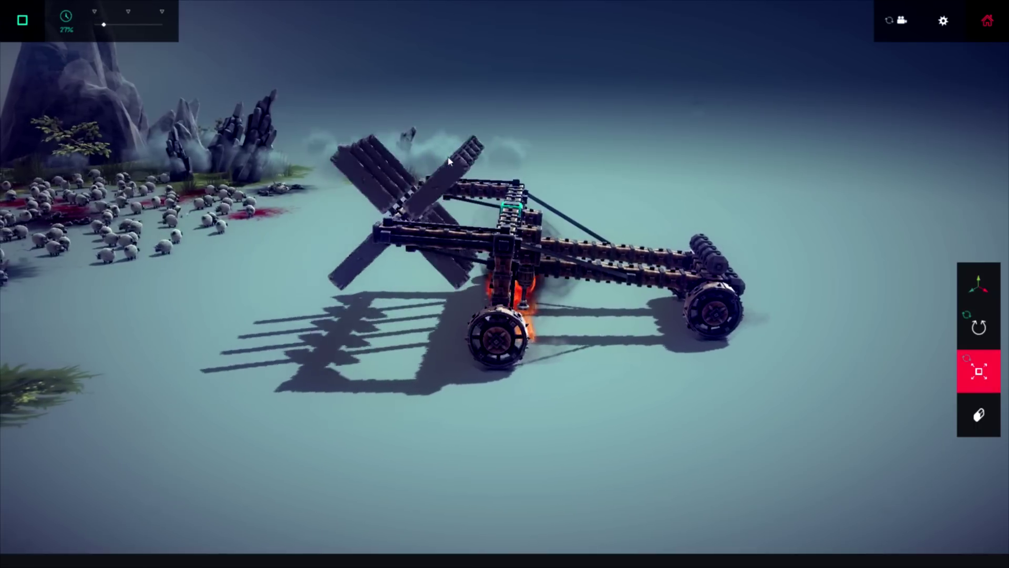
- Examine the ballasted vehicle in the simulation, then restart the run and drive it forward towards the sheep herd
right_click_drag(448, 157, 419, 188)
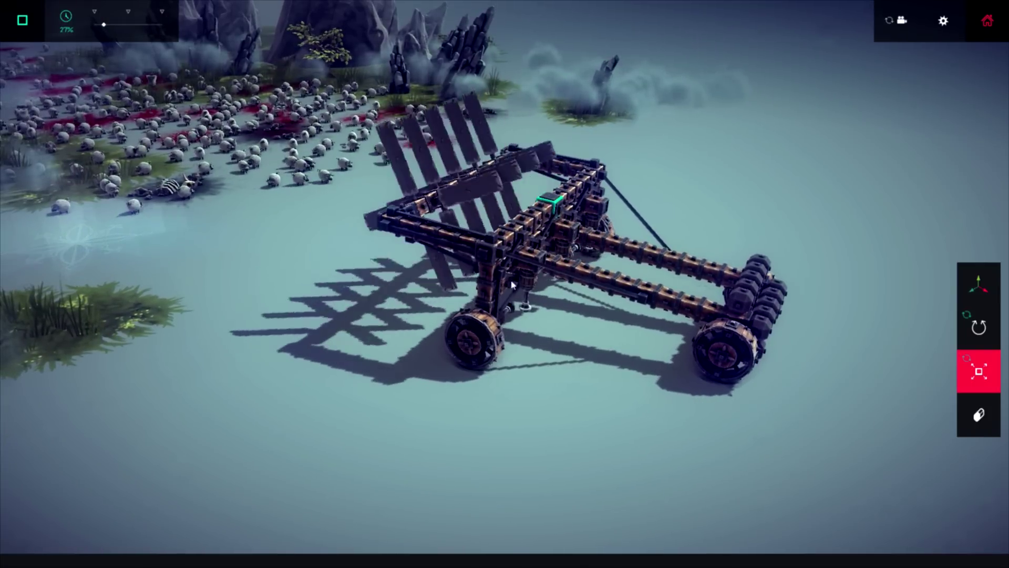
left_click(24, 28)
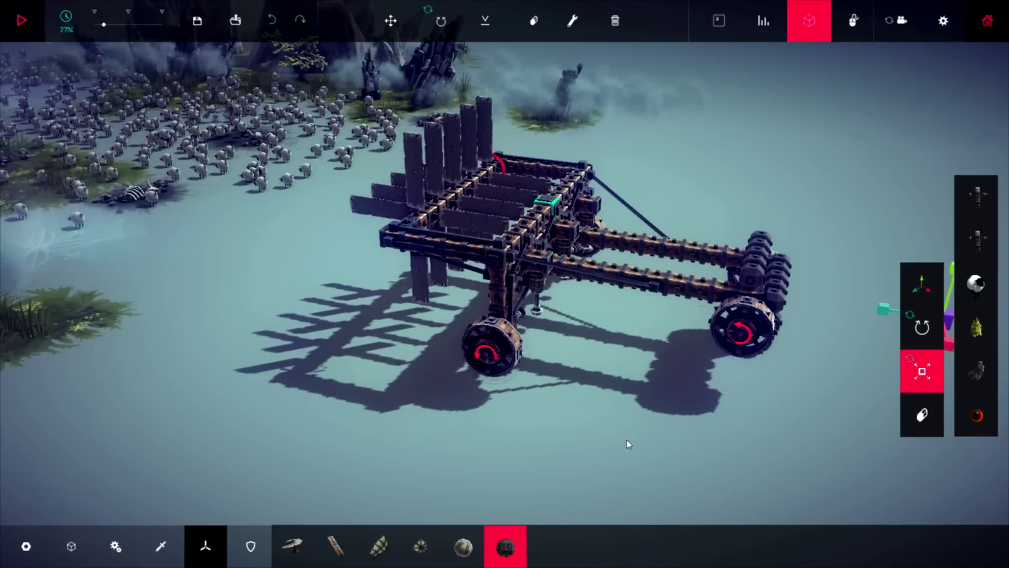
key("space")
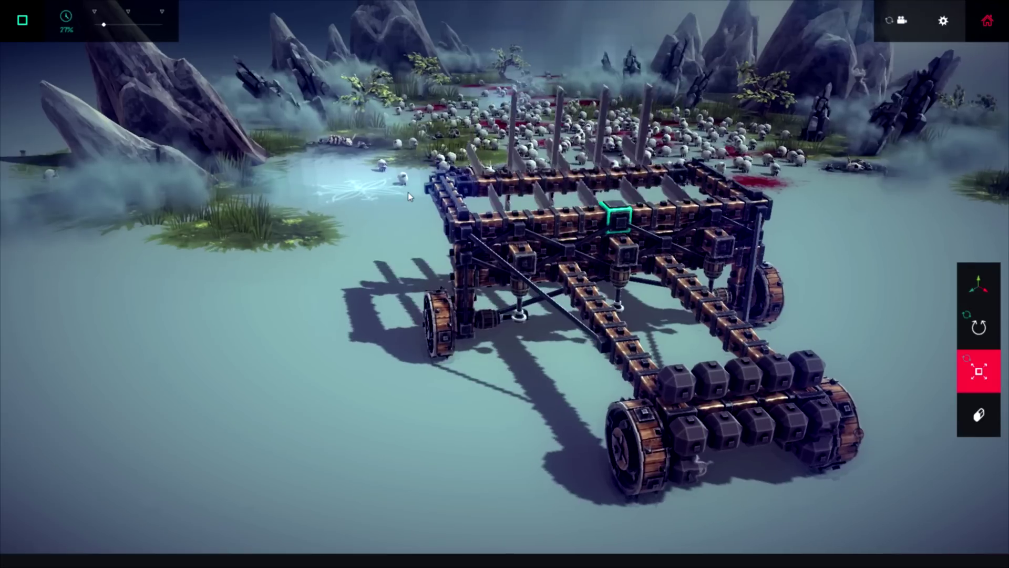
key("Up")
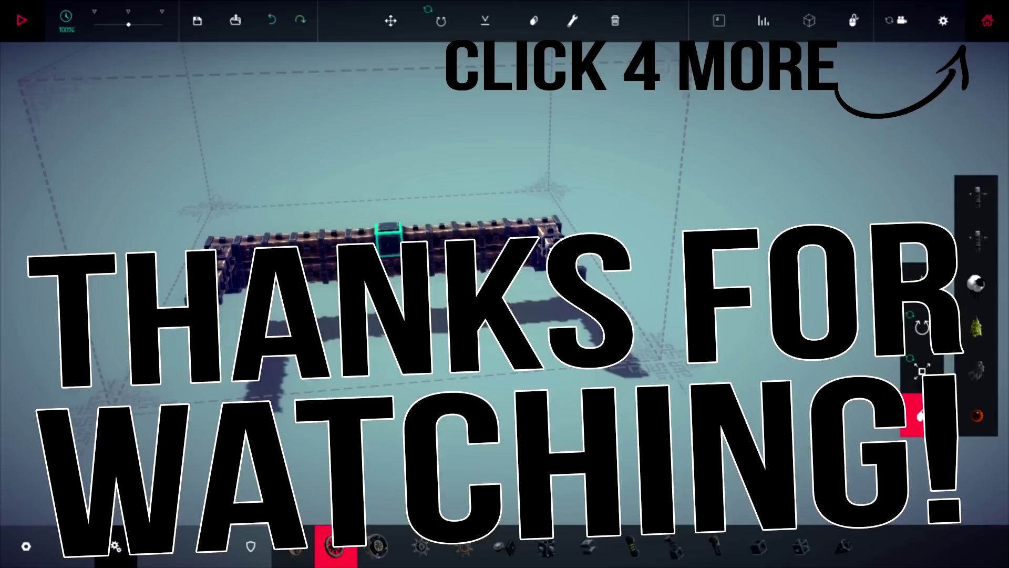
right_click_drag(530, 347, 432, 330)
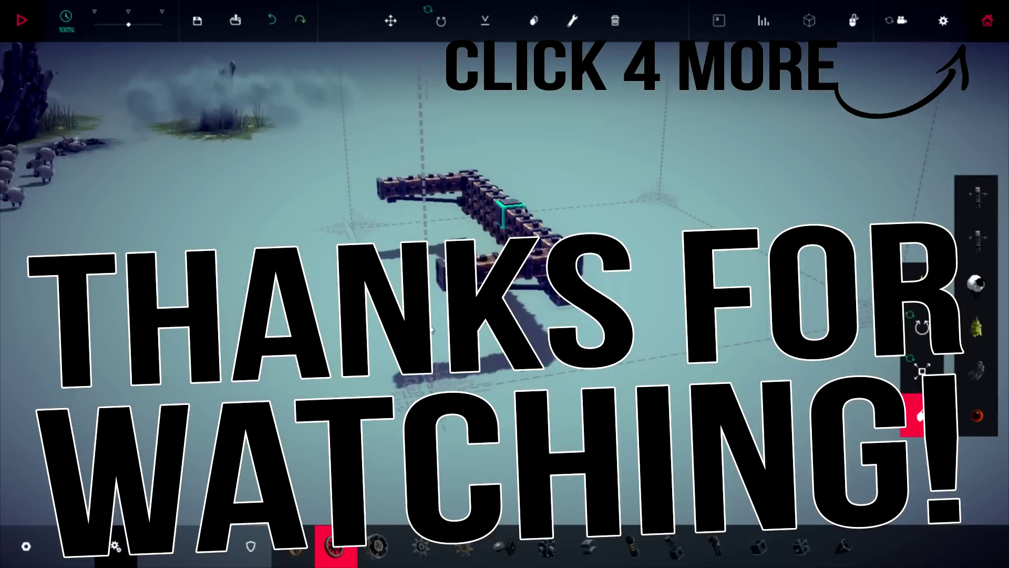